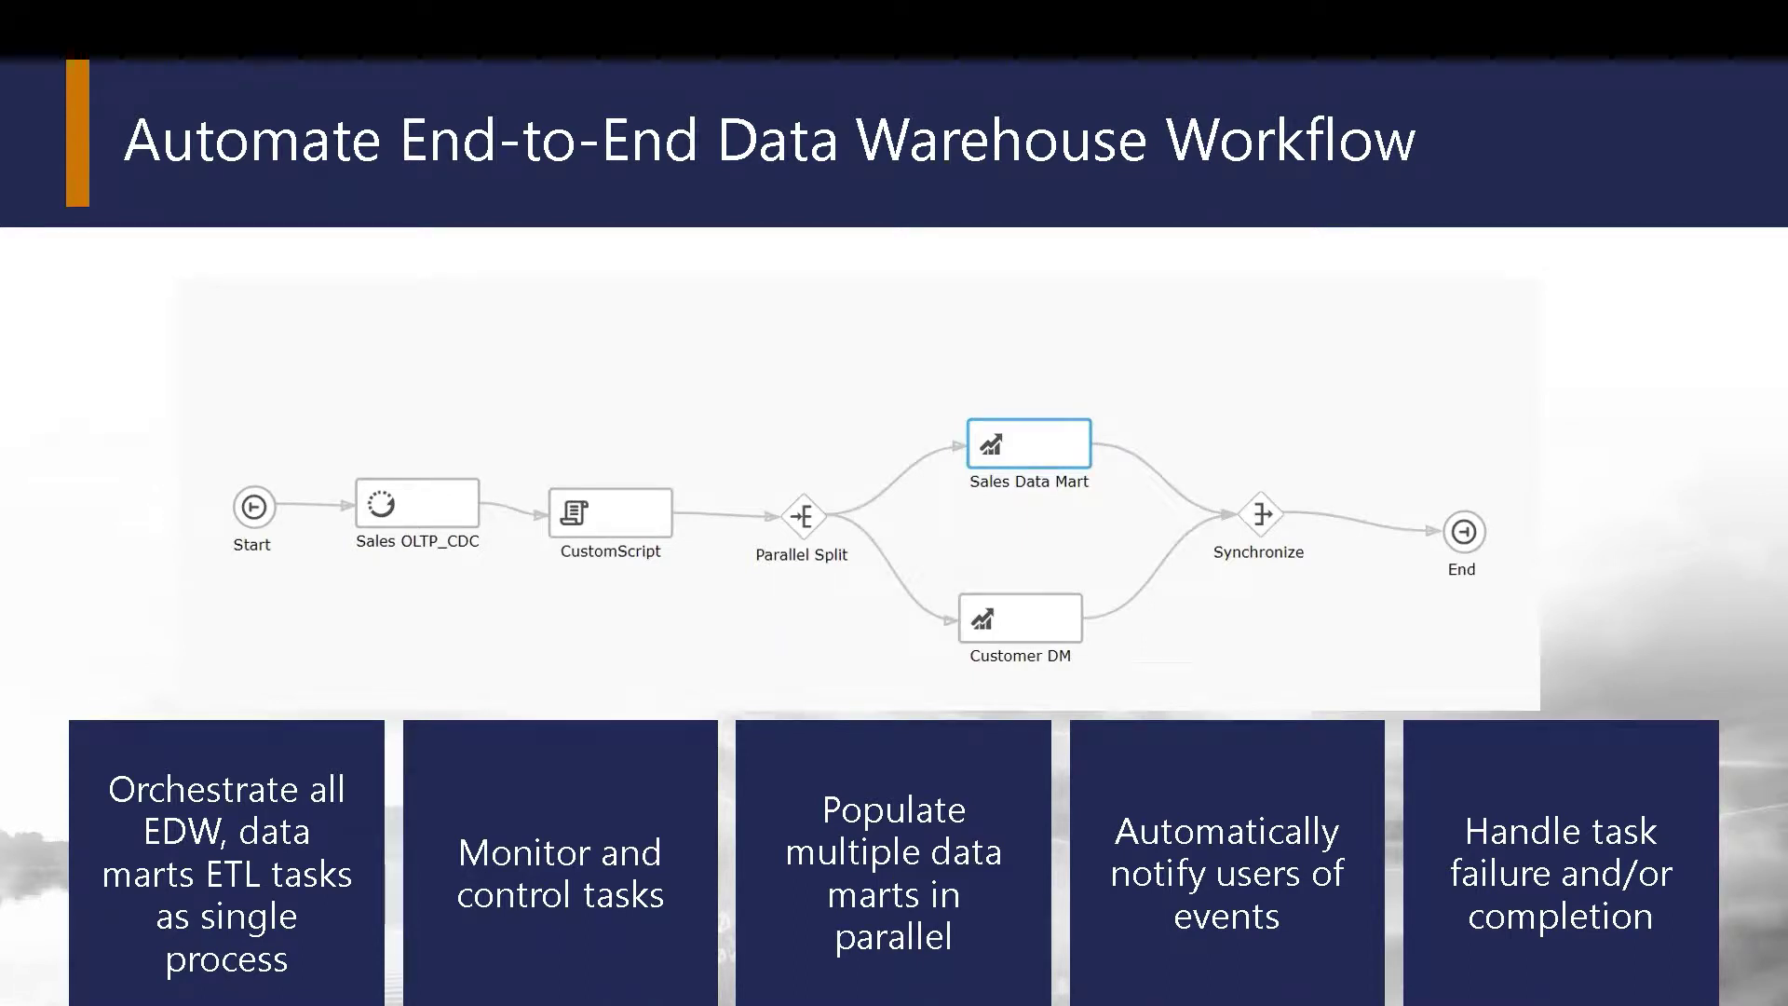
- Switch from the slide show to Attunity Compose and review the EDW and Sales OLTP database settings
key("Escape")
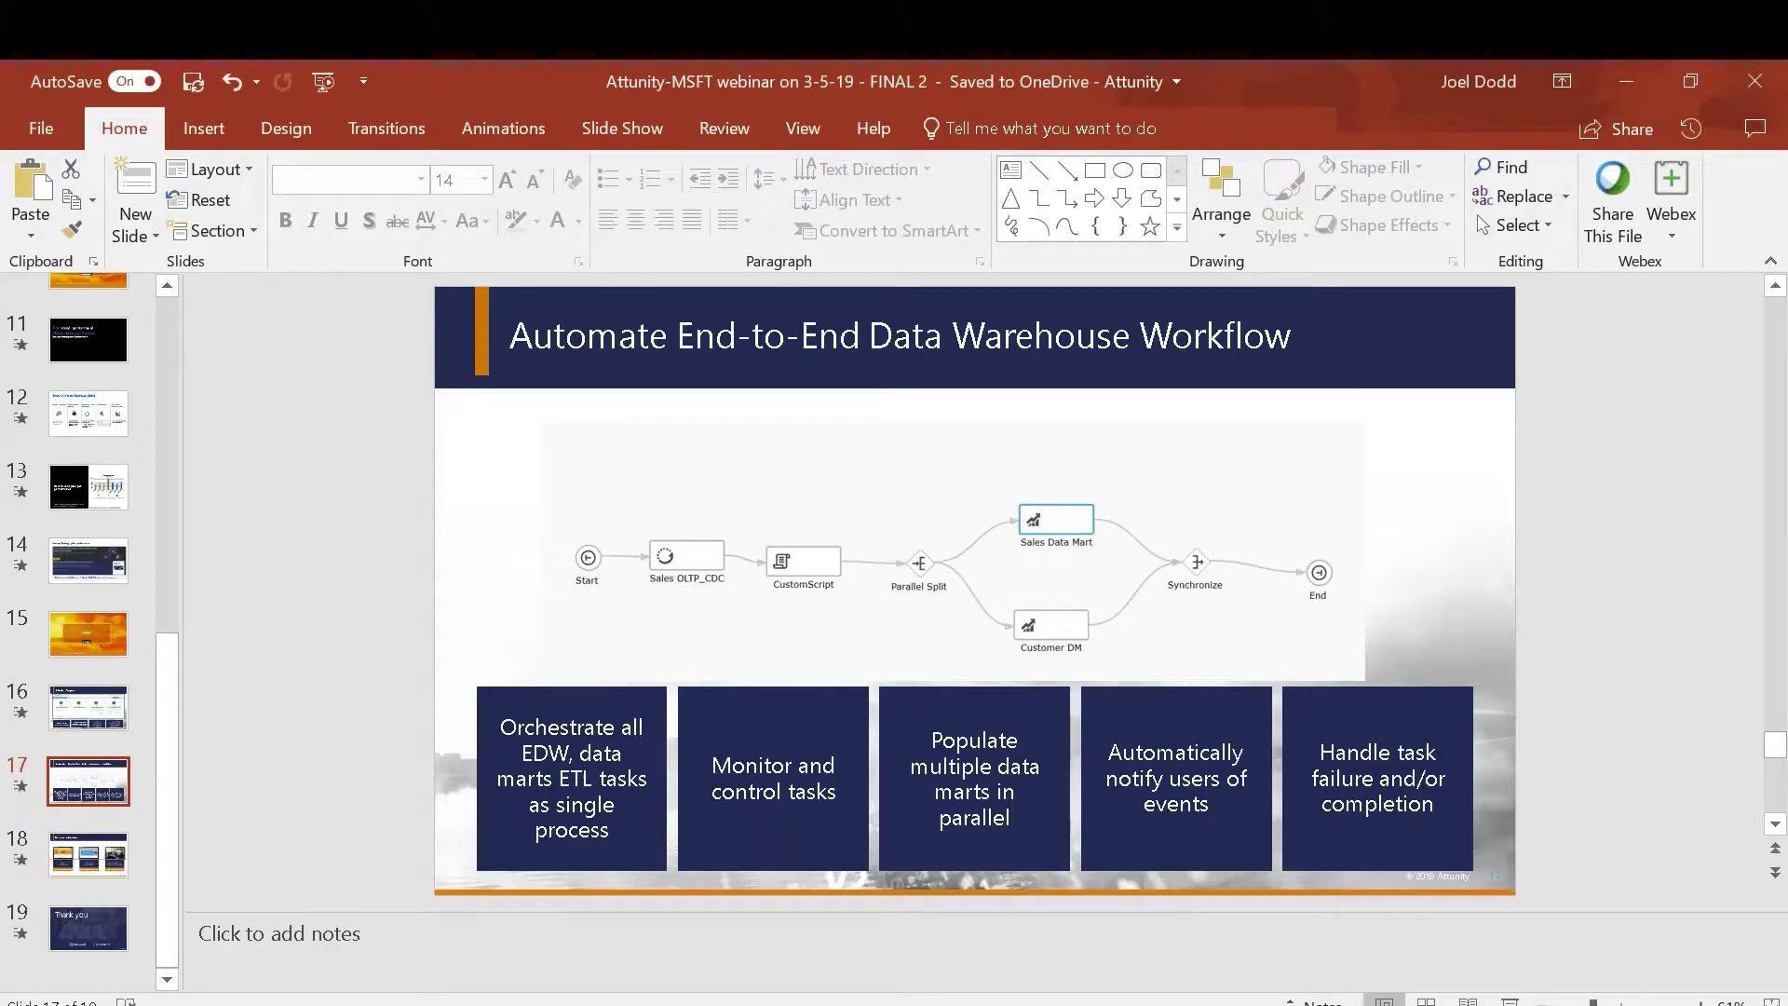
key("alt+Tab")
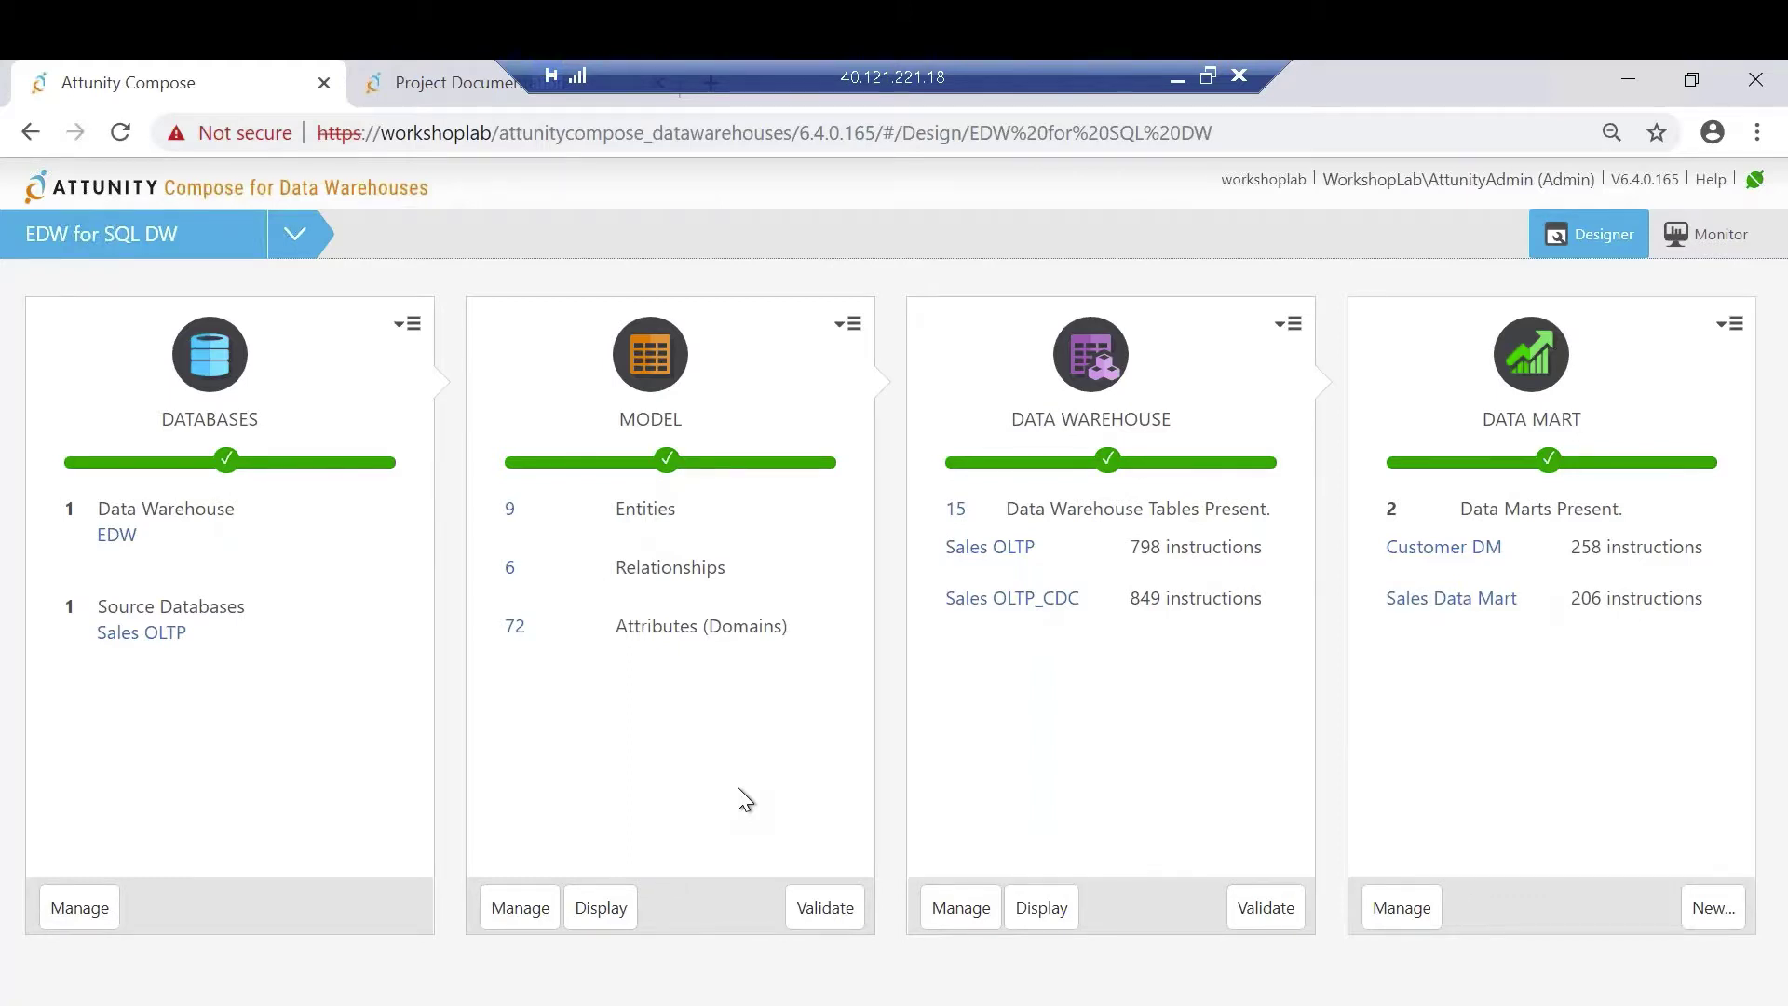
left_click(412, 333)
left_click(428, 368)
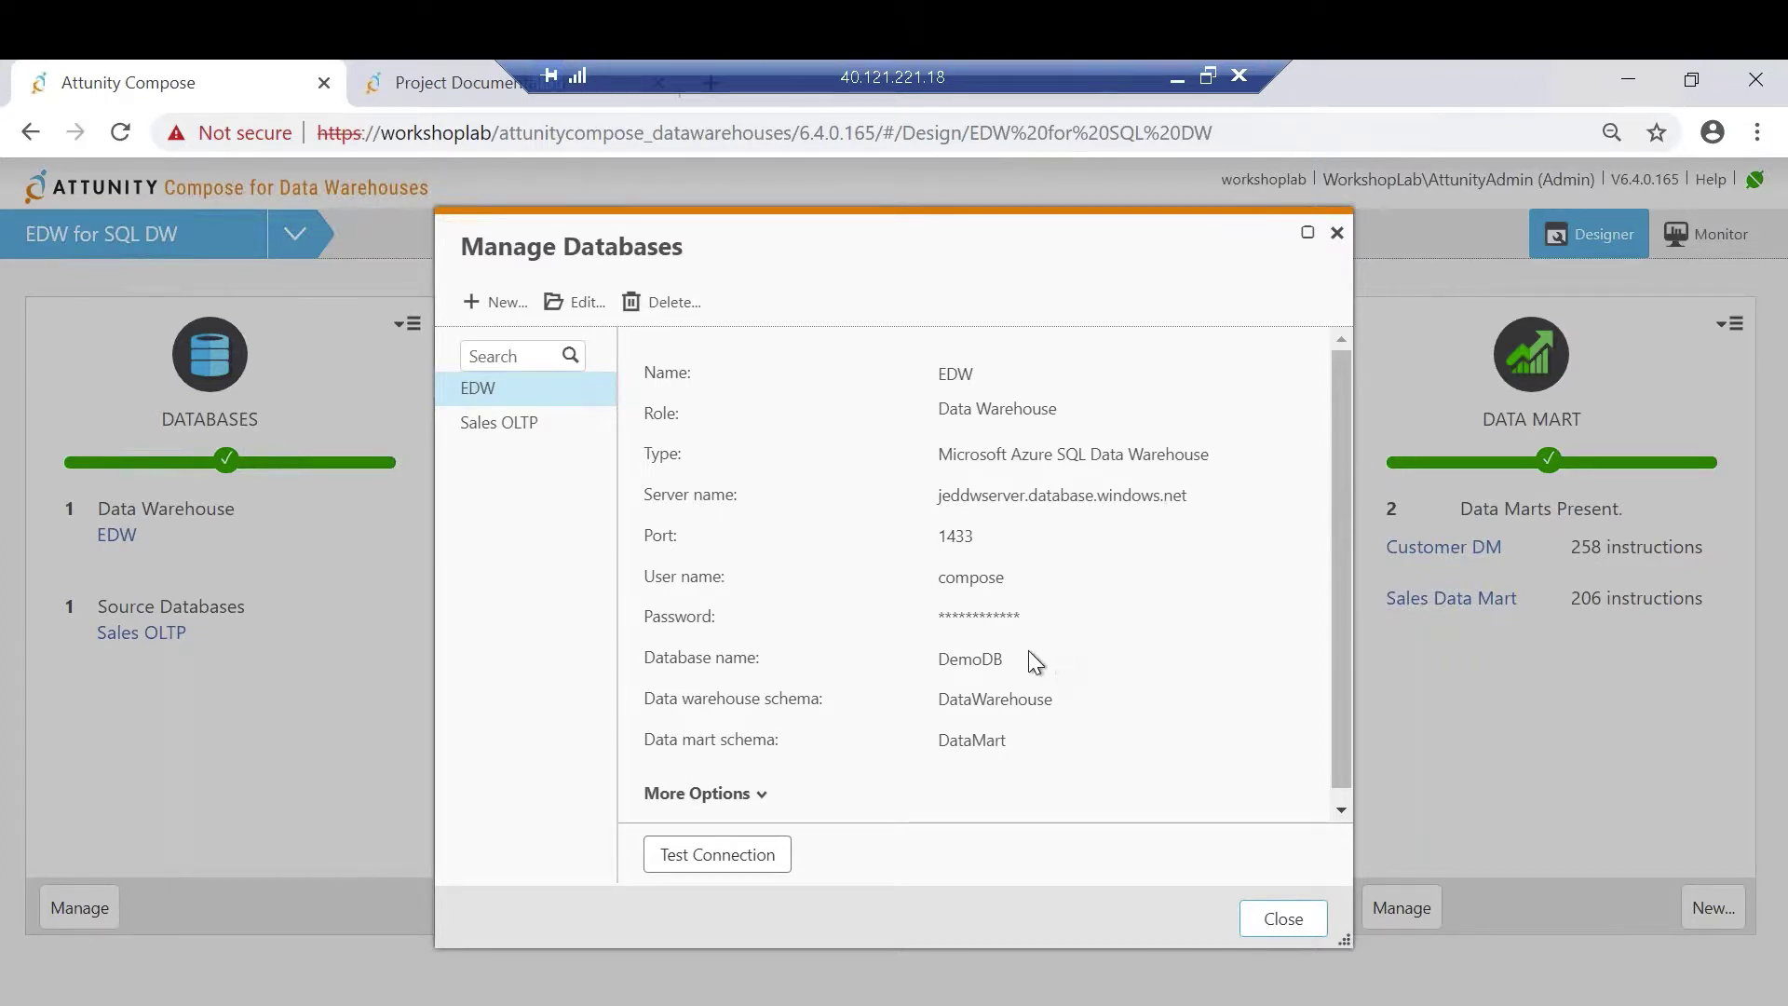
left_click(525, 422)
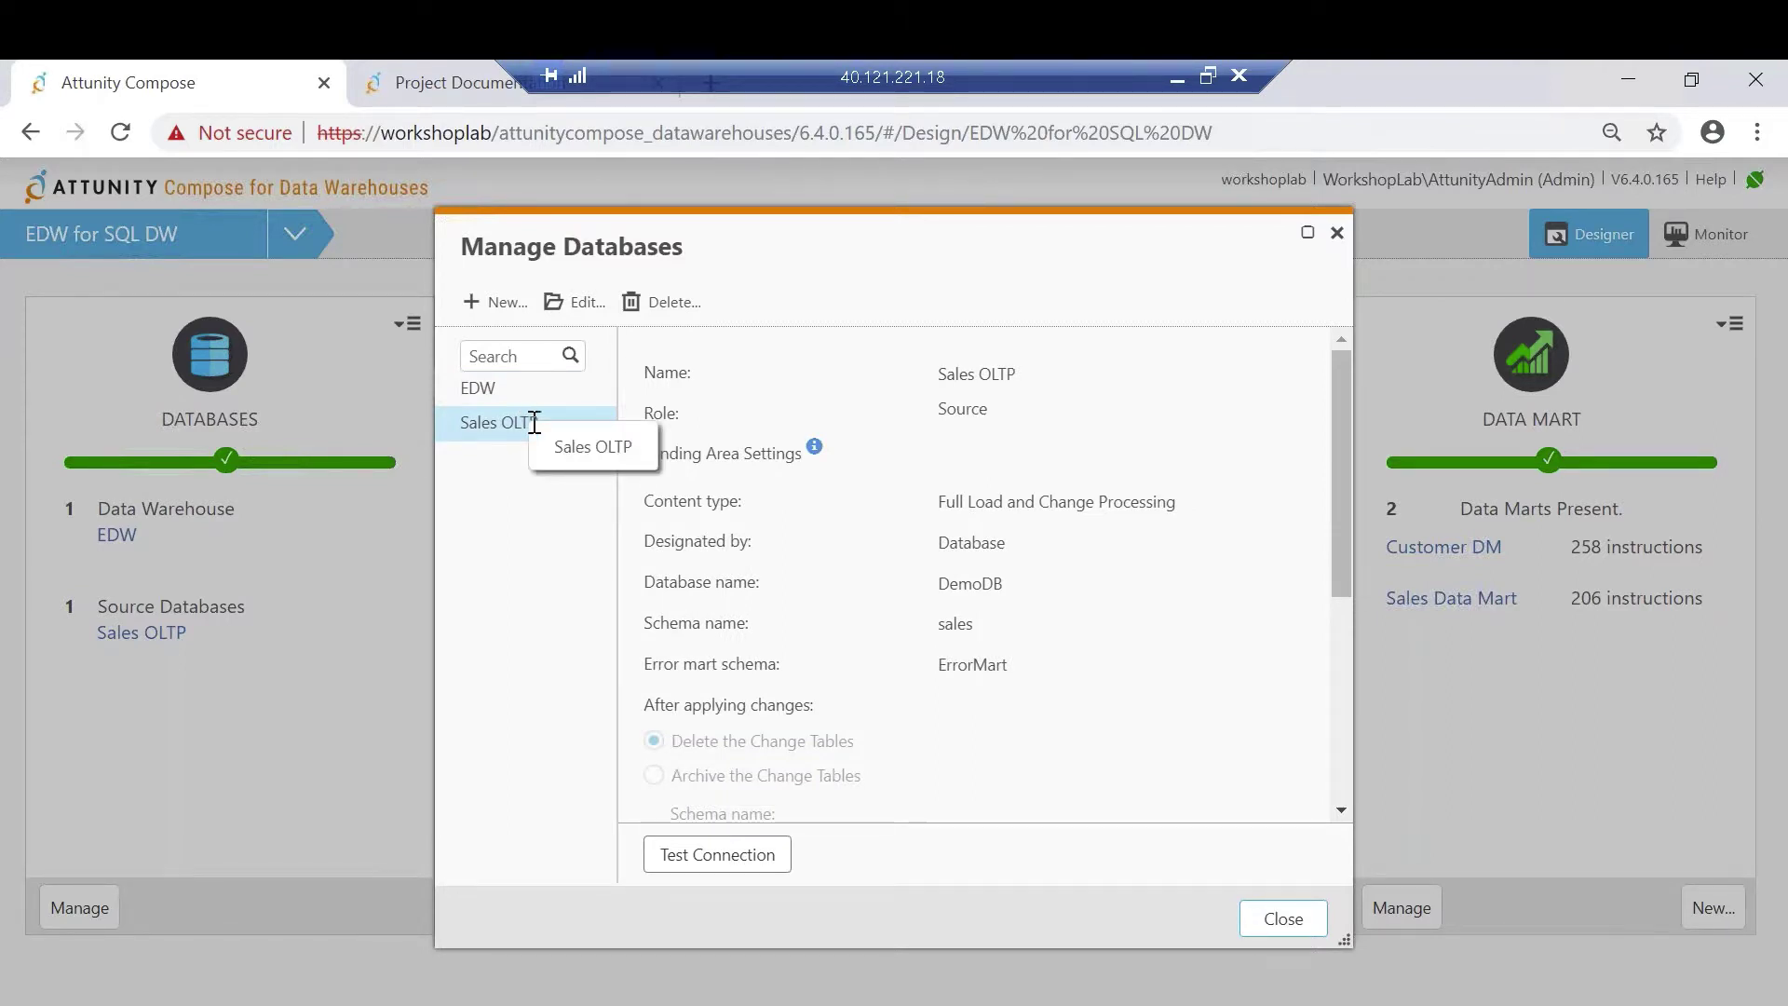
left_click(1283, 921)
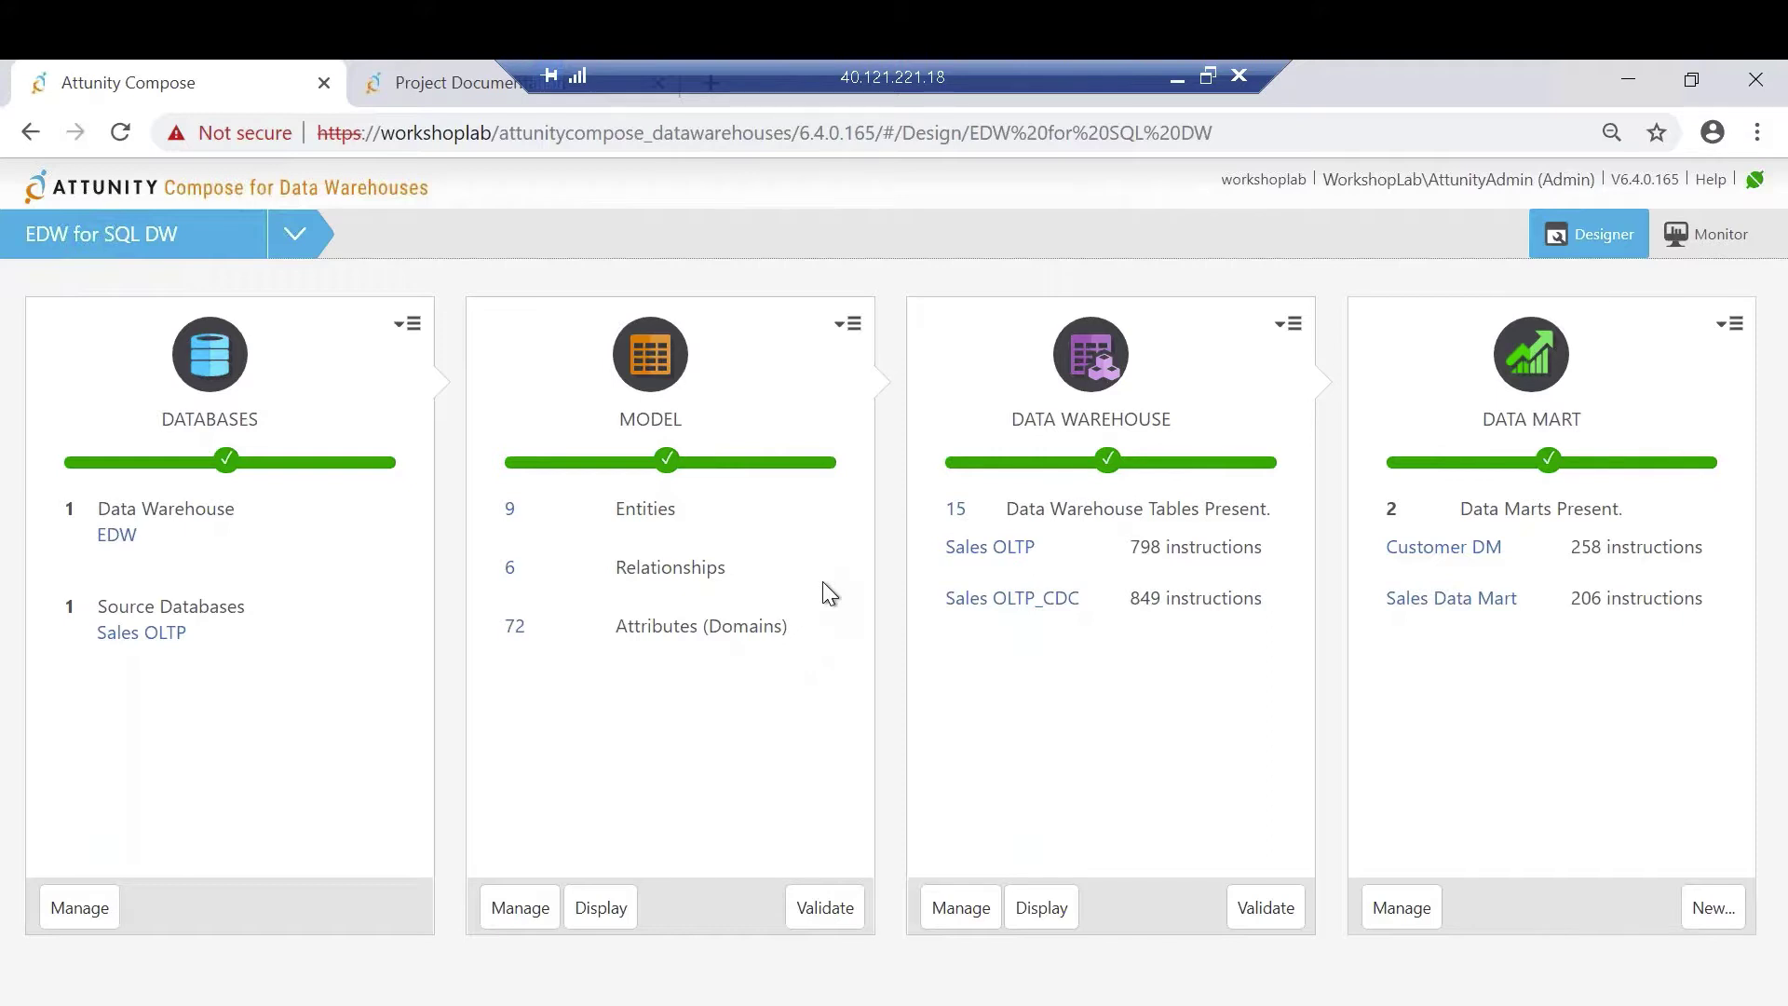
- Try discovering the model from the Sales OLTP database using all its source tables except customer_alt_contact
left_click(851, 324)
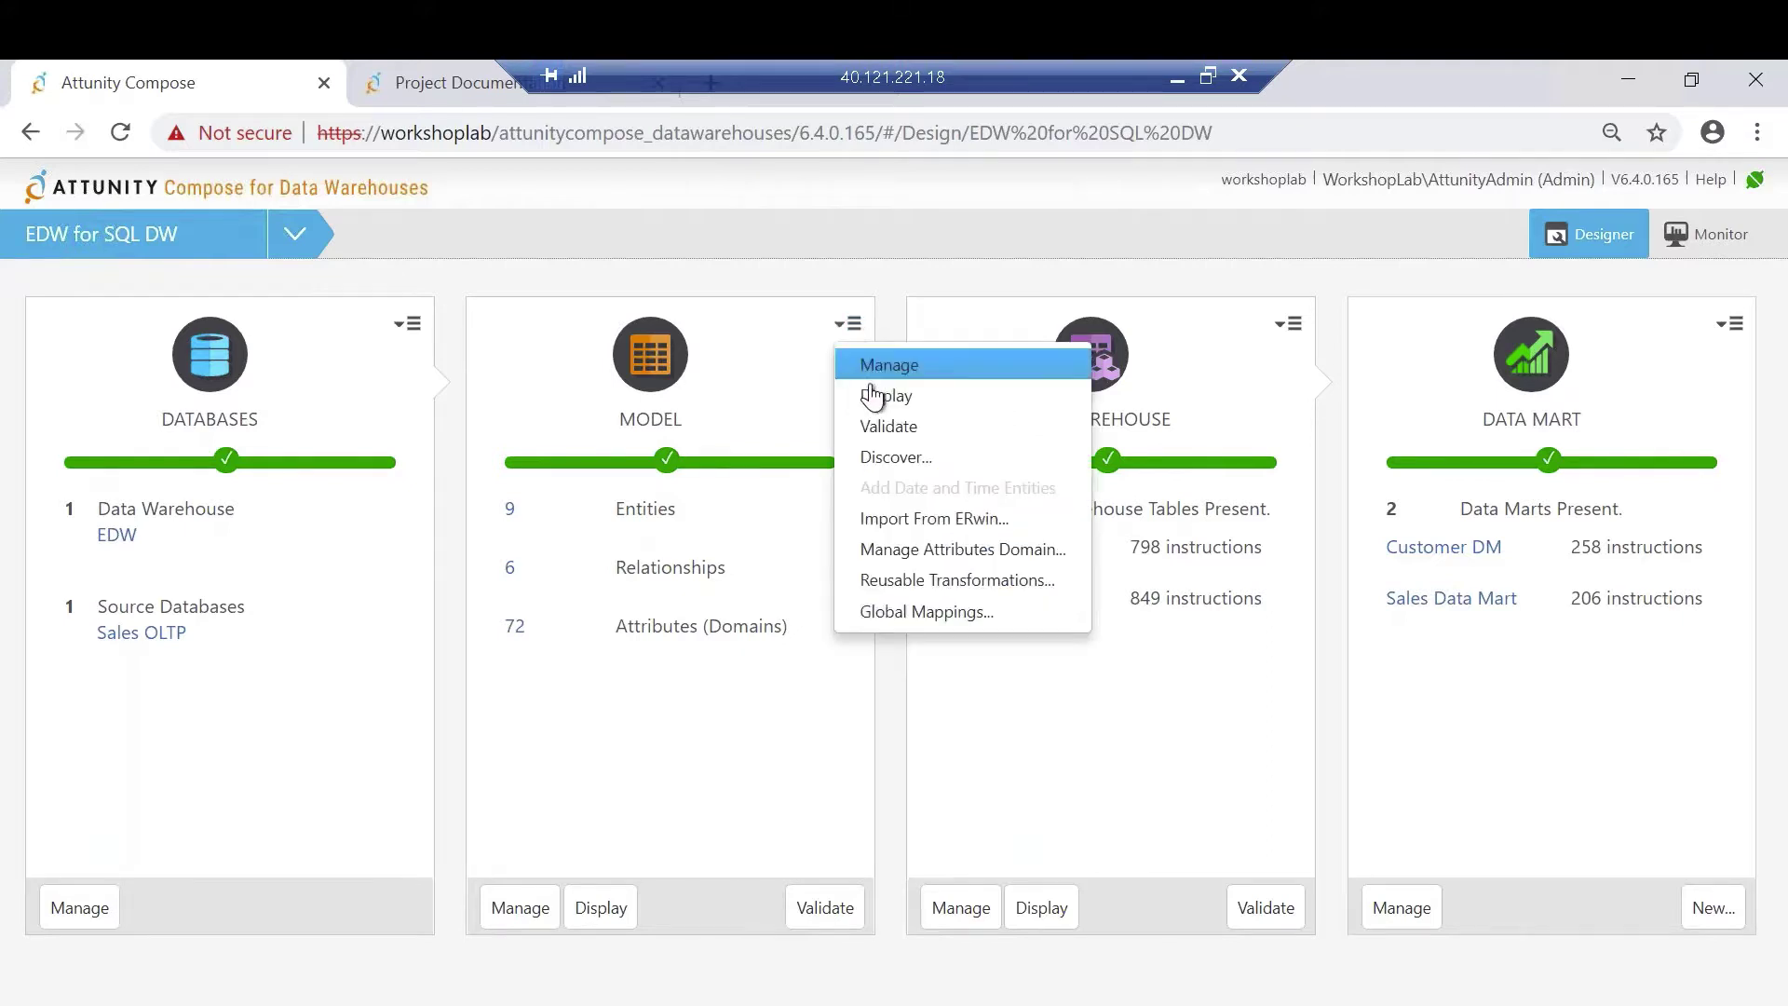
left_click(891, 471)
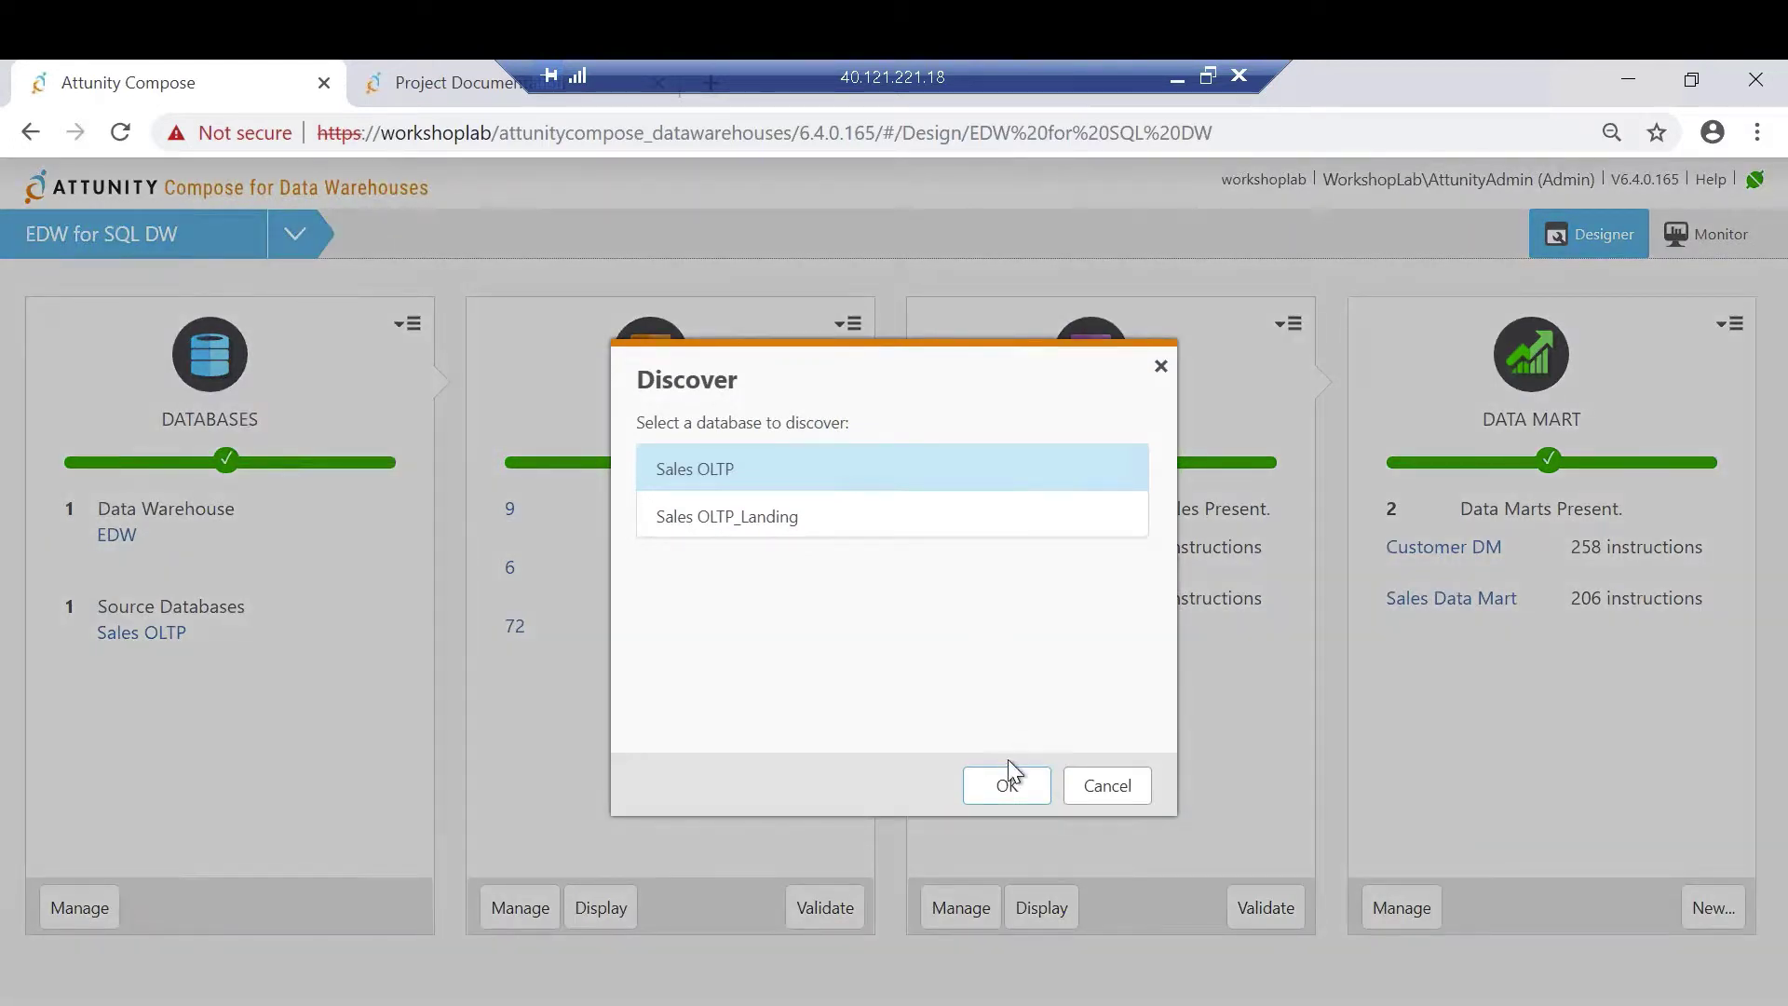
left_click(1007, 785)
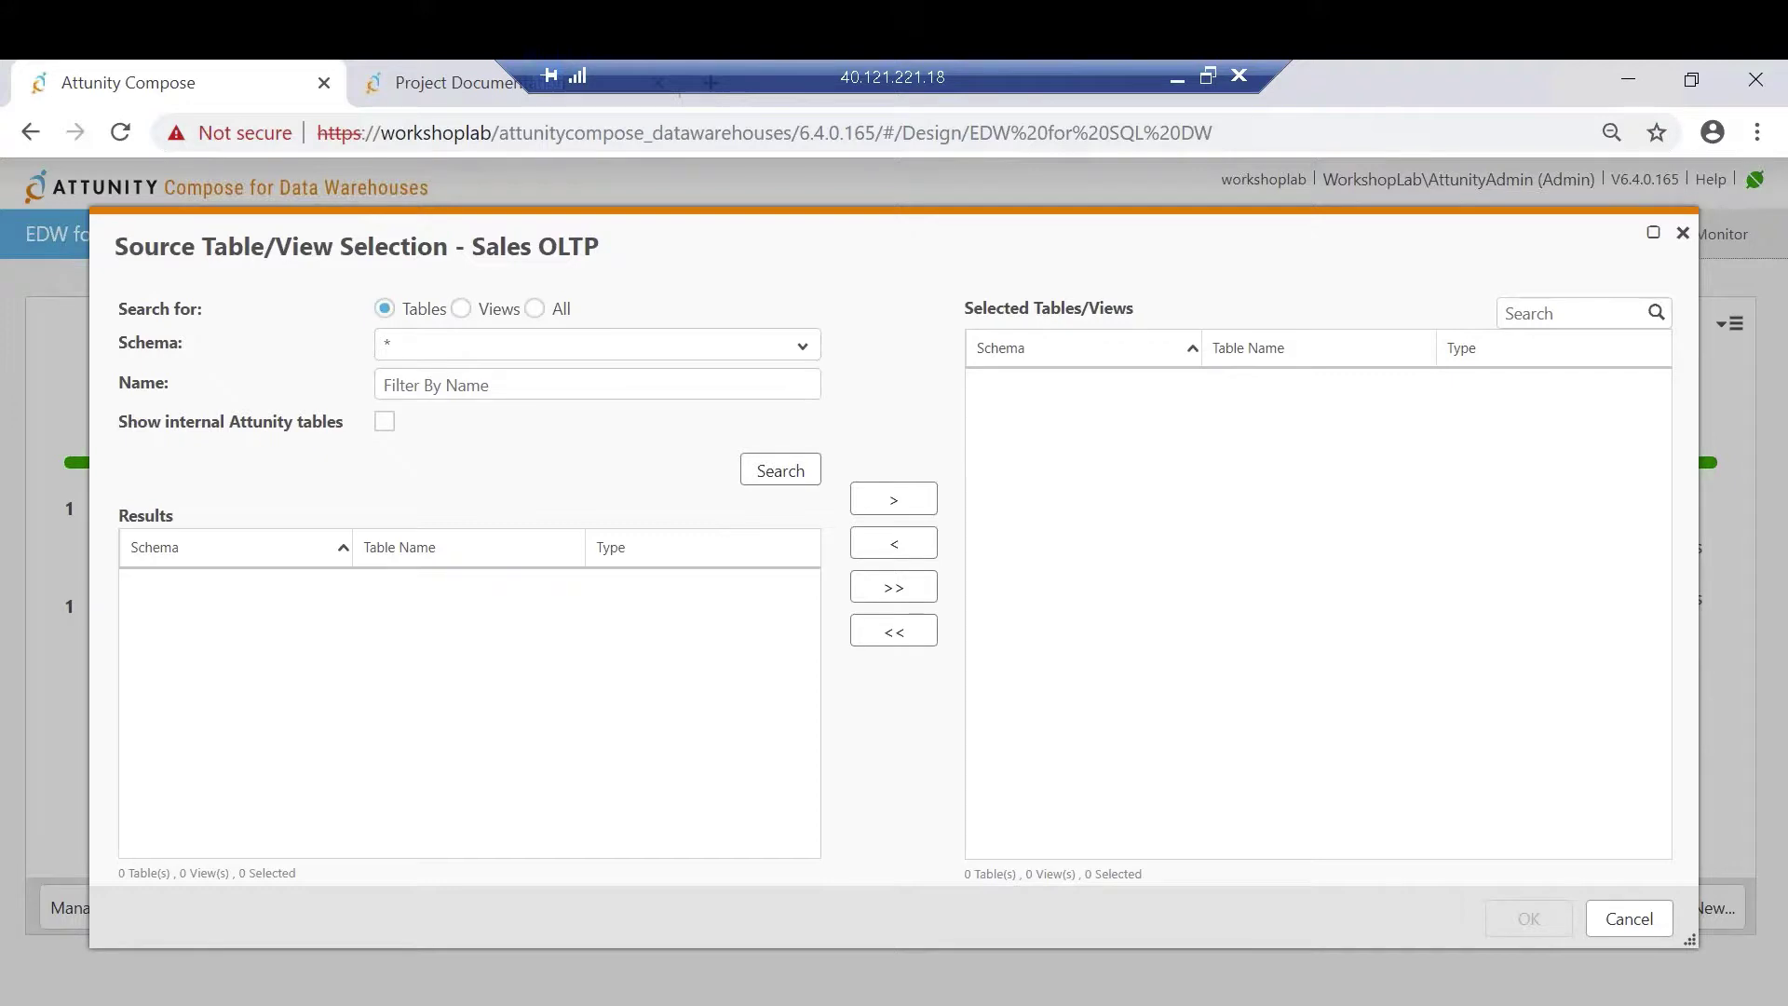
left_click(782, 472)
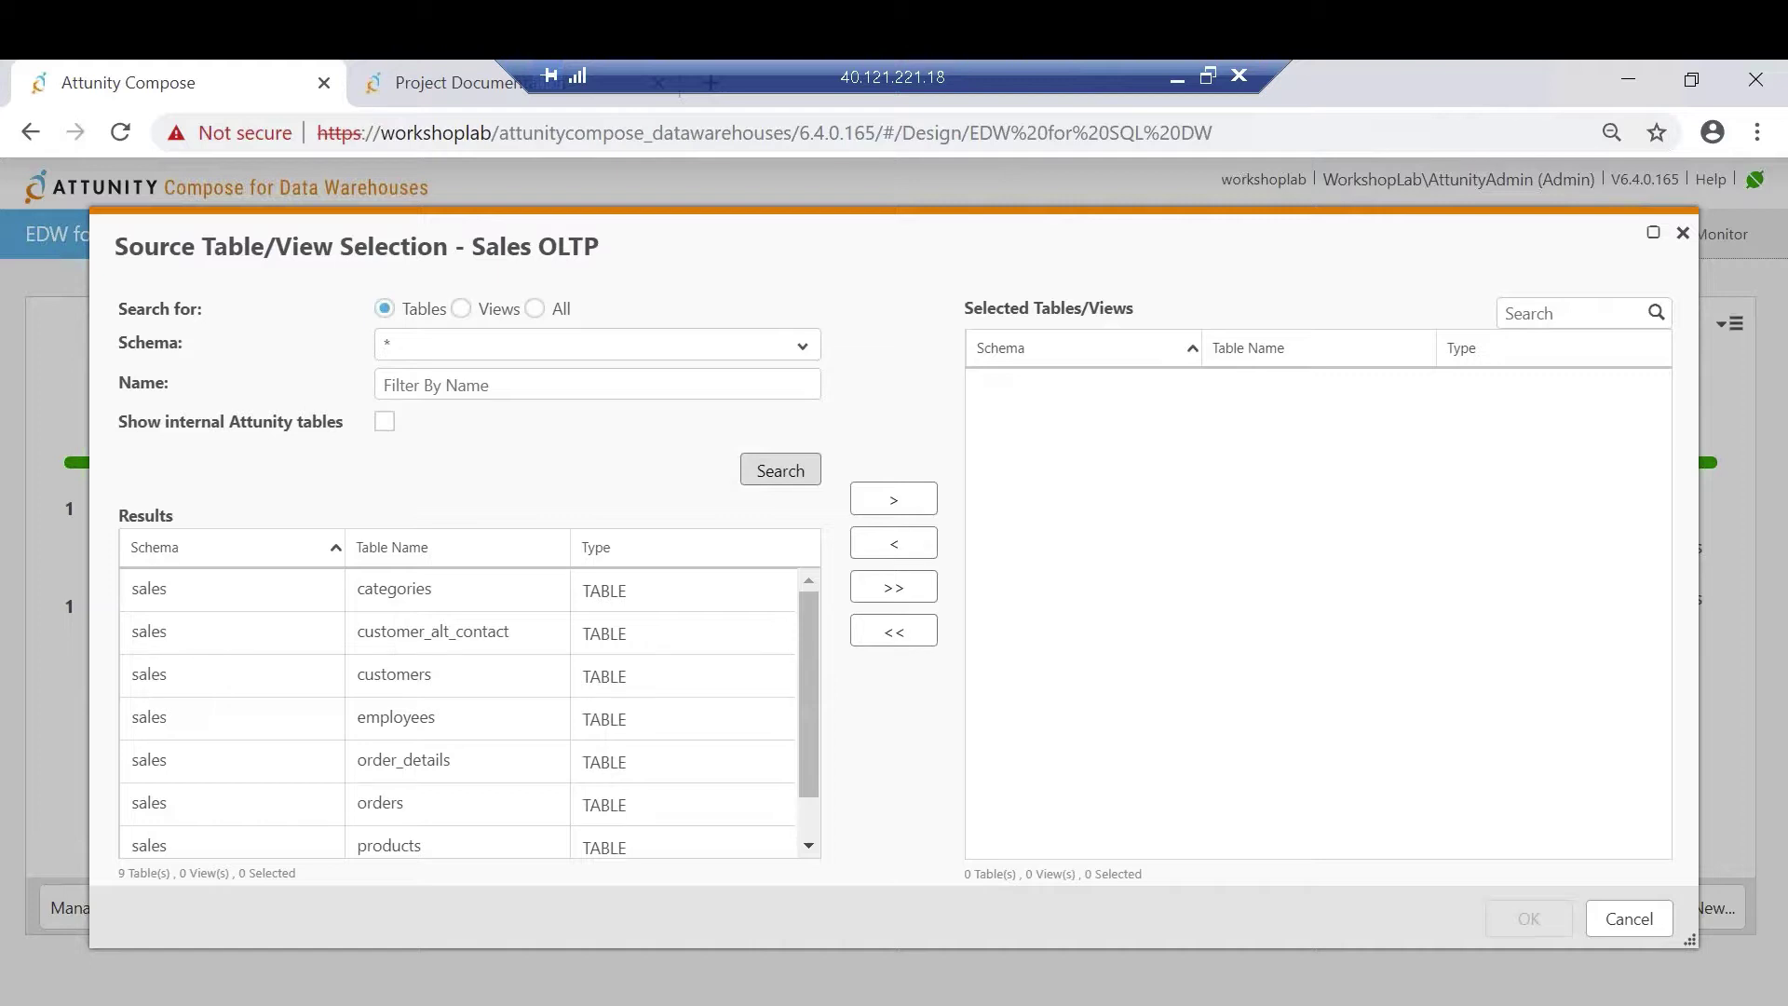
left_click(910, 596)
left_click(1174, 427)
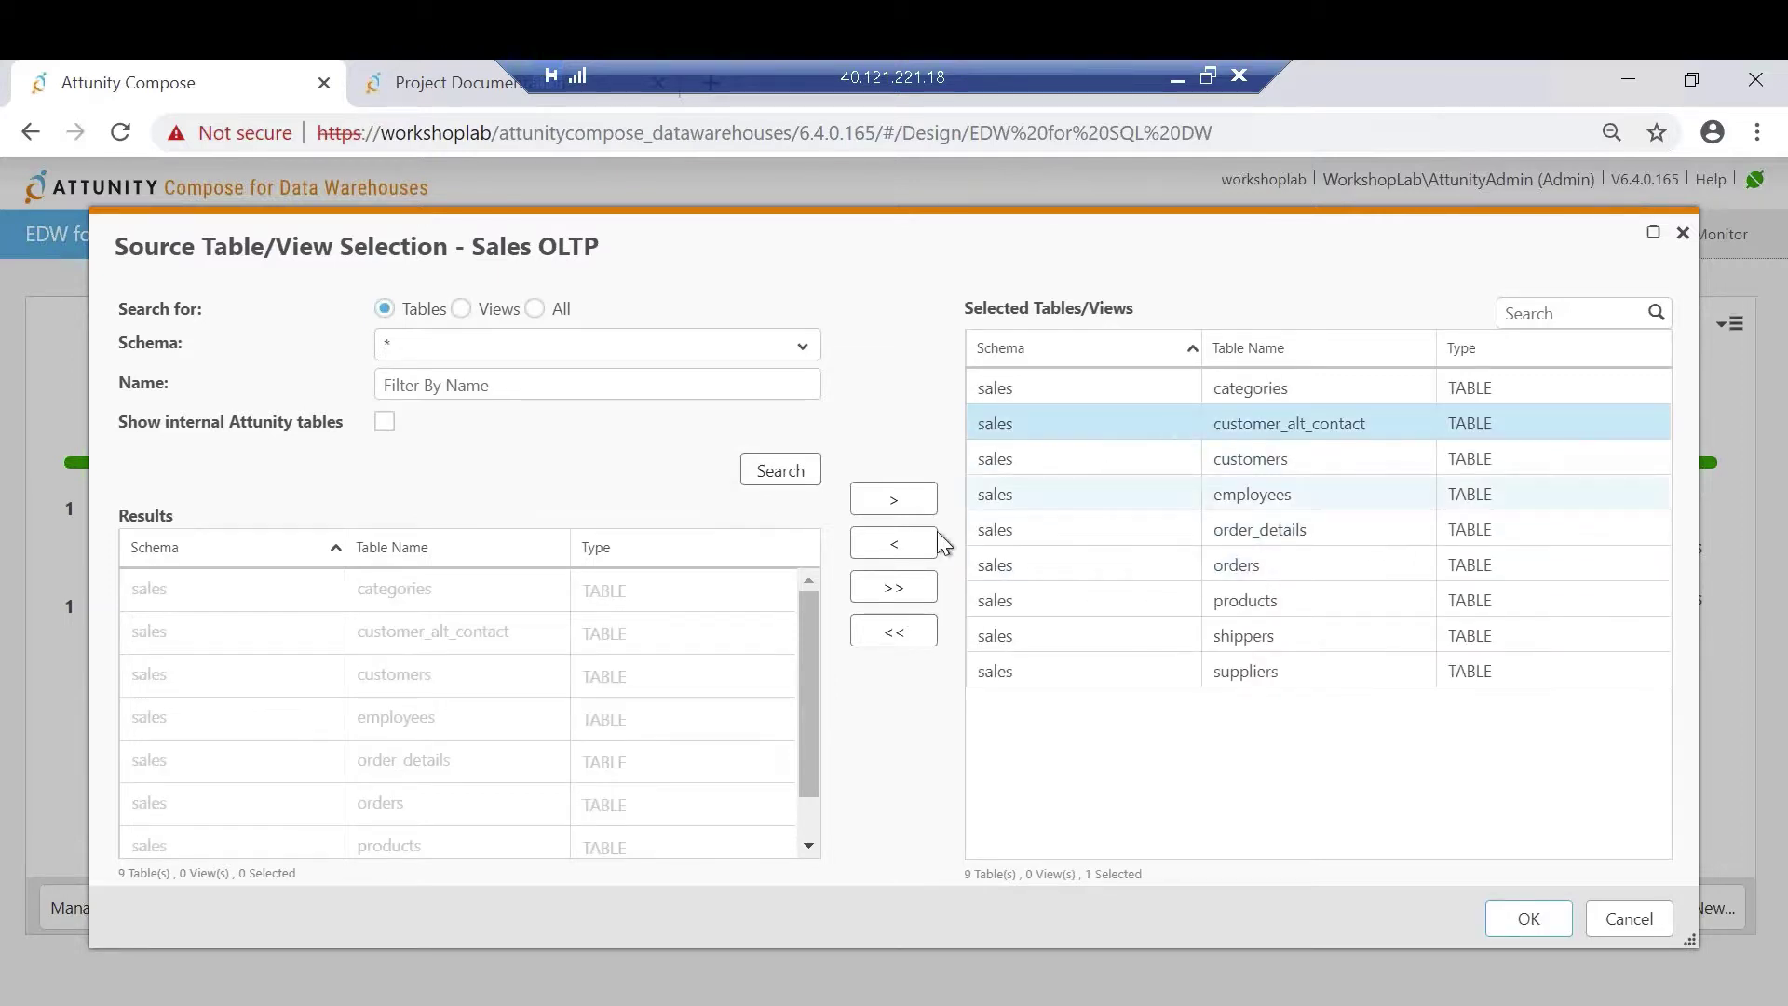
left_click(895, 544)
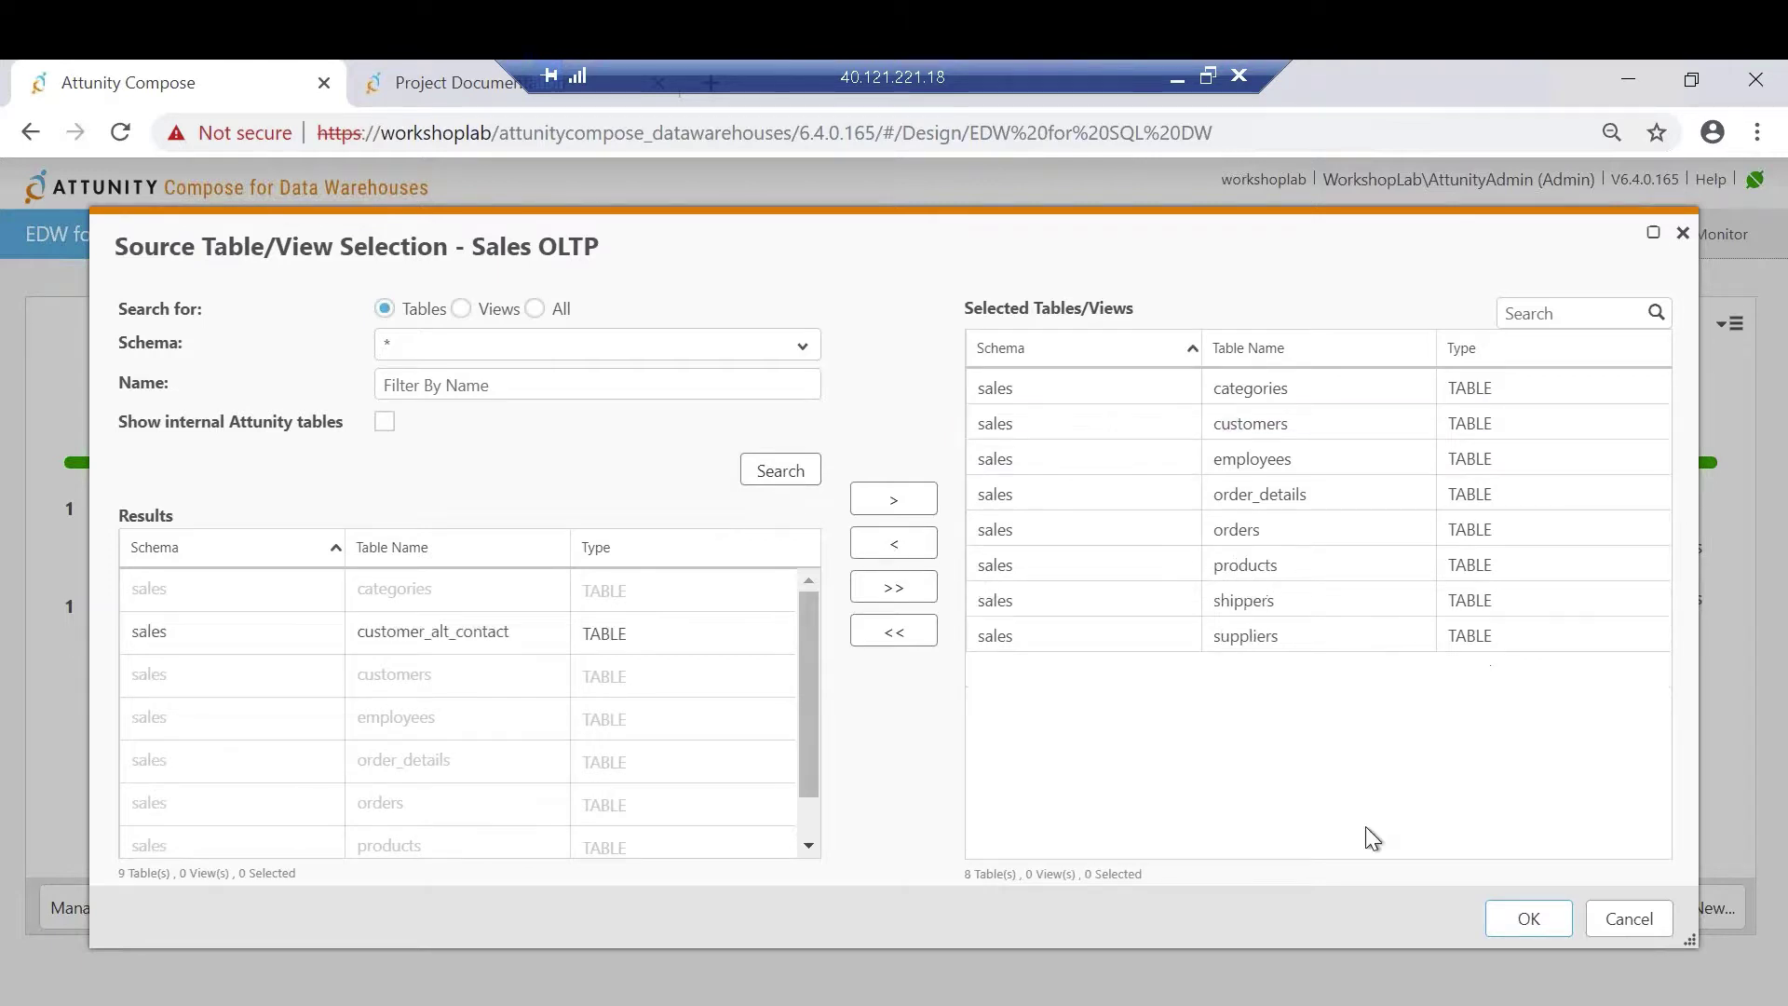
left_click(1630, 920)
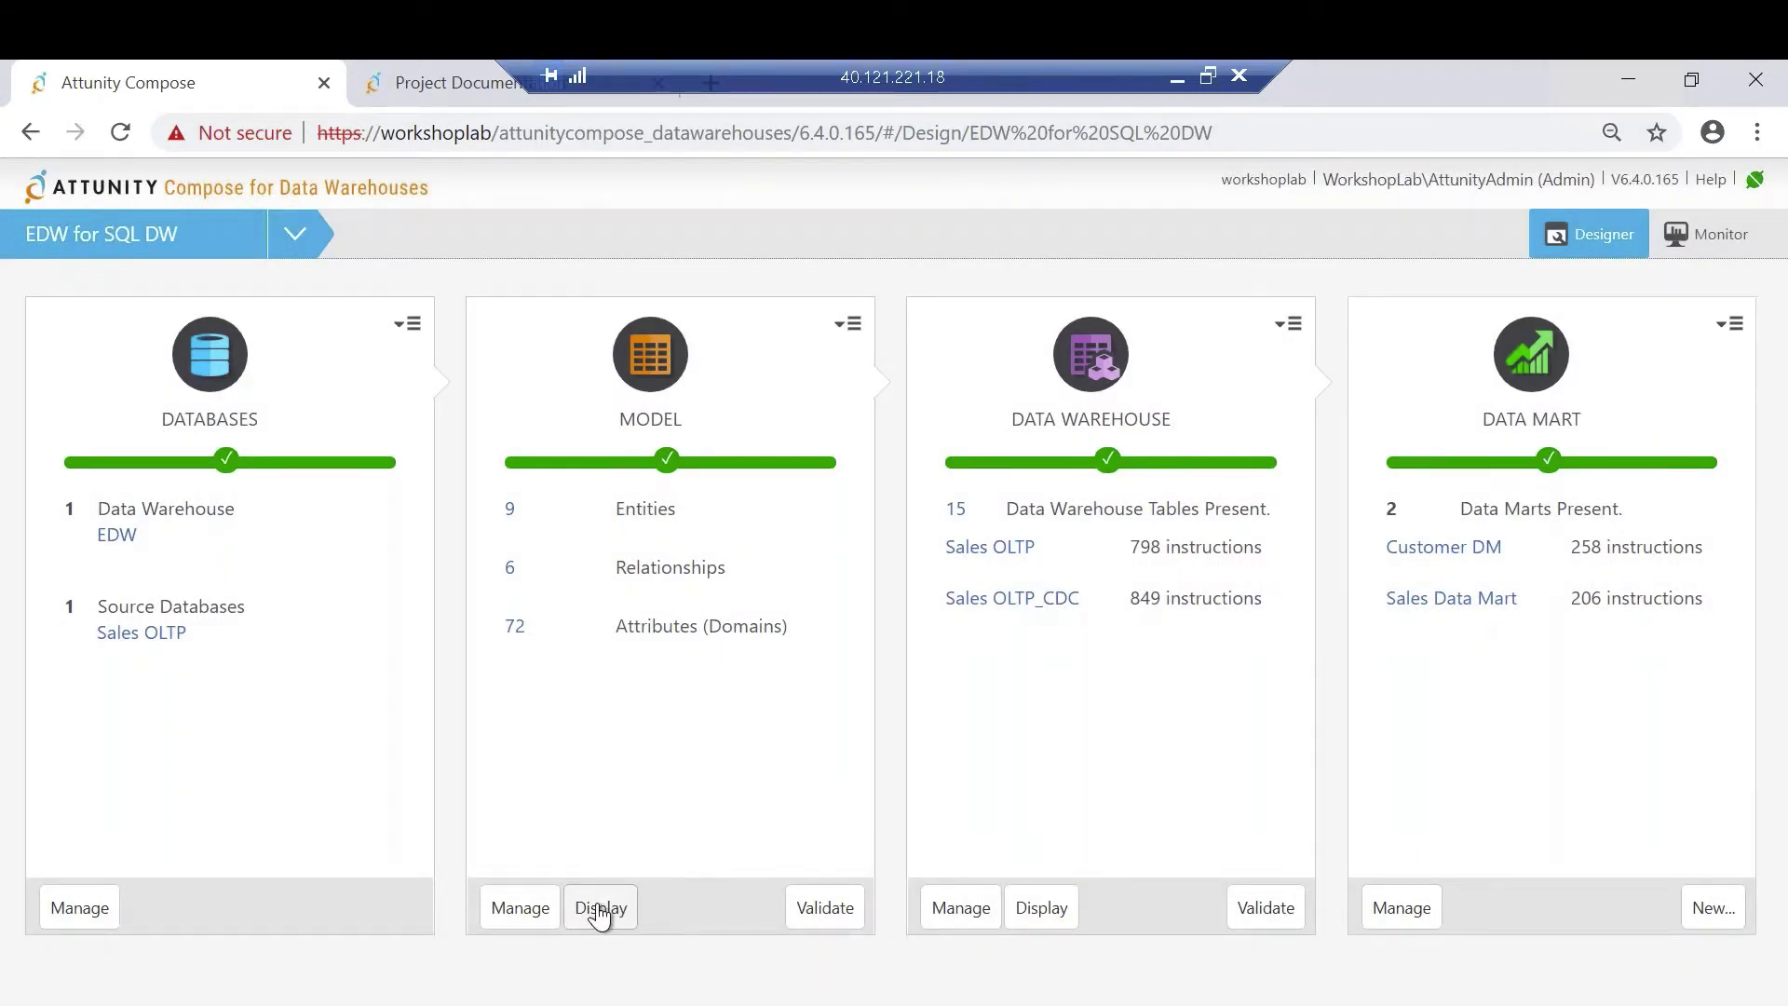
- Display the data warehouse model diagram with keys and attributes shown, and inspect the orders entity's relationships and attribute list
left_click(601, 908)
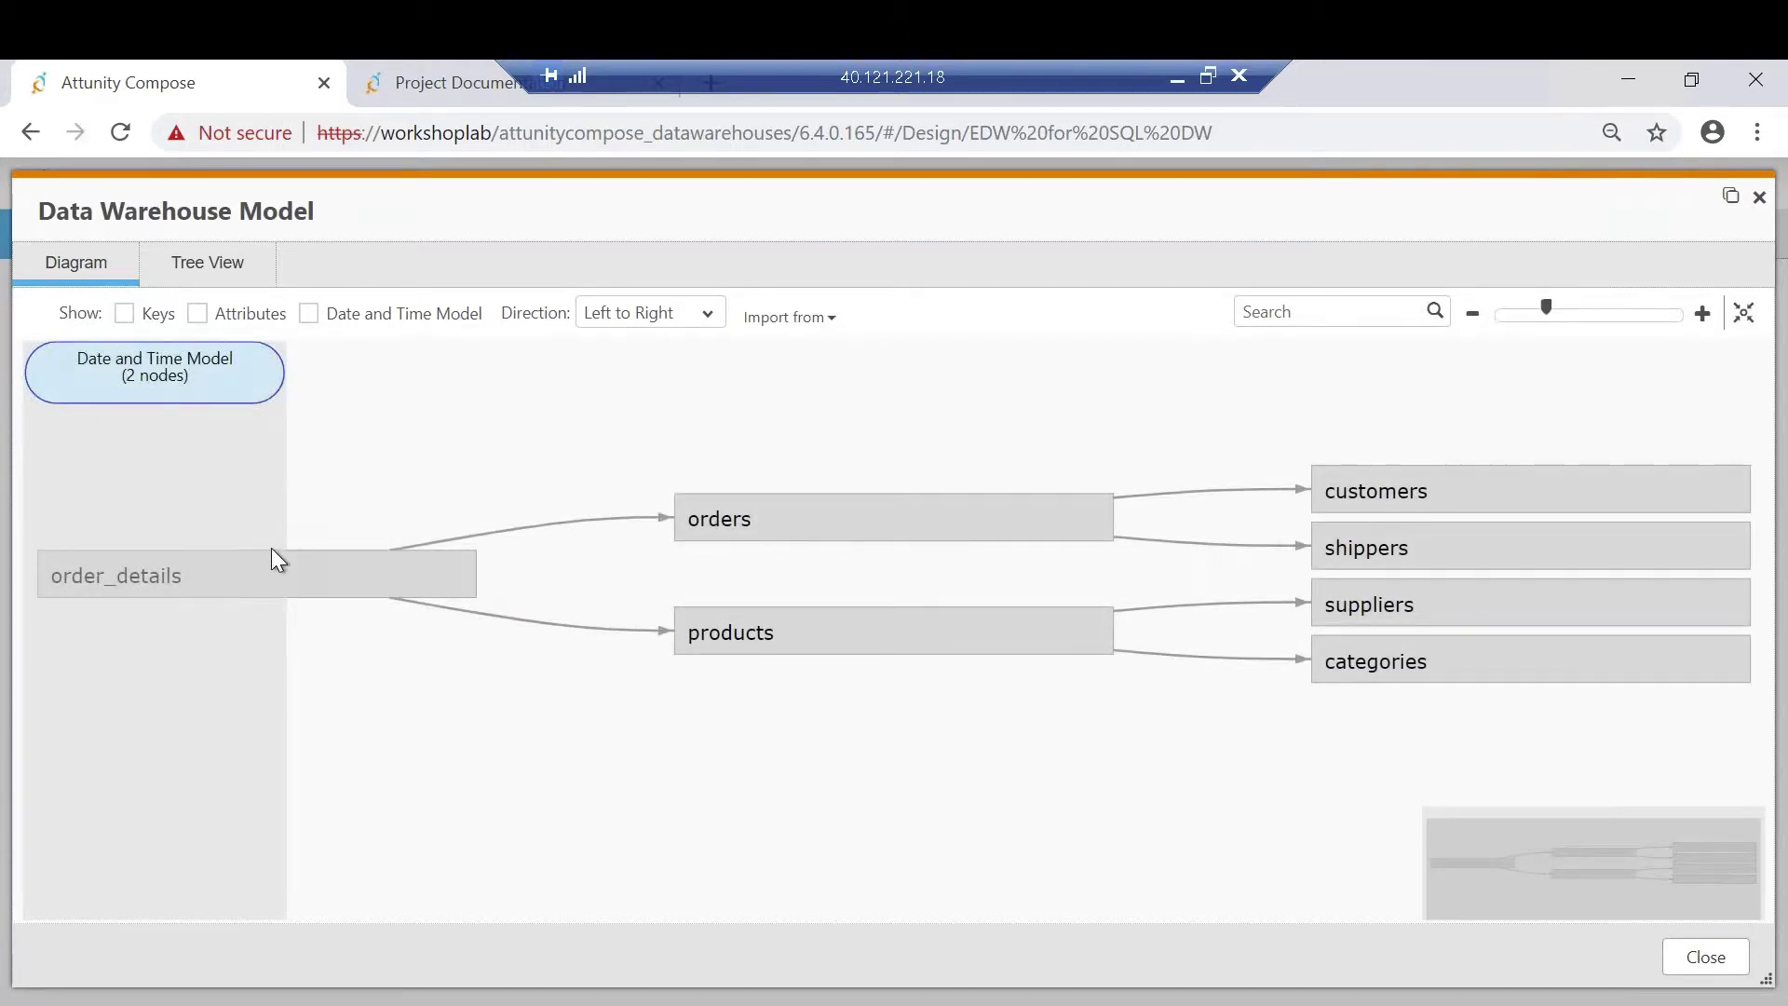
left_click(124, 315)
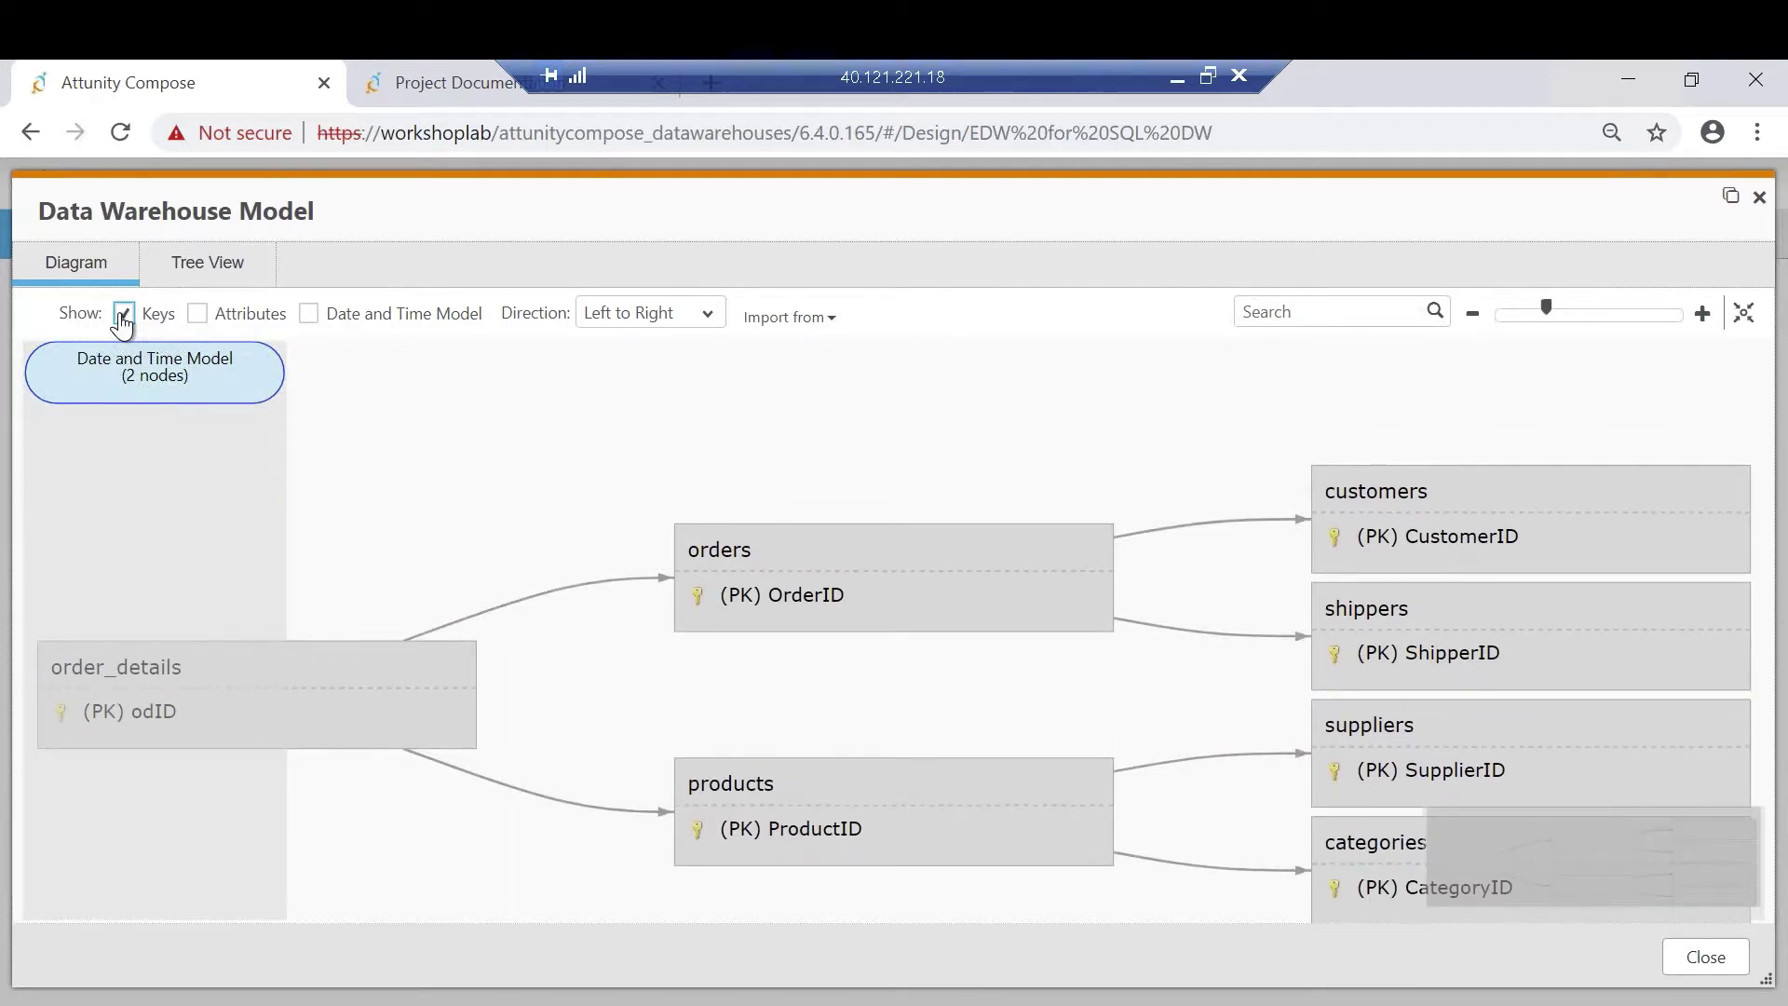
left_click(888, 545)
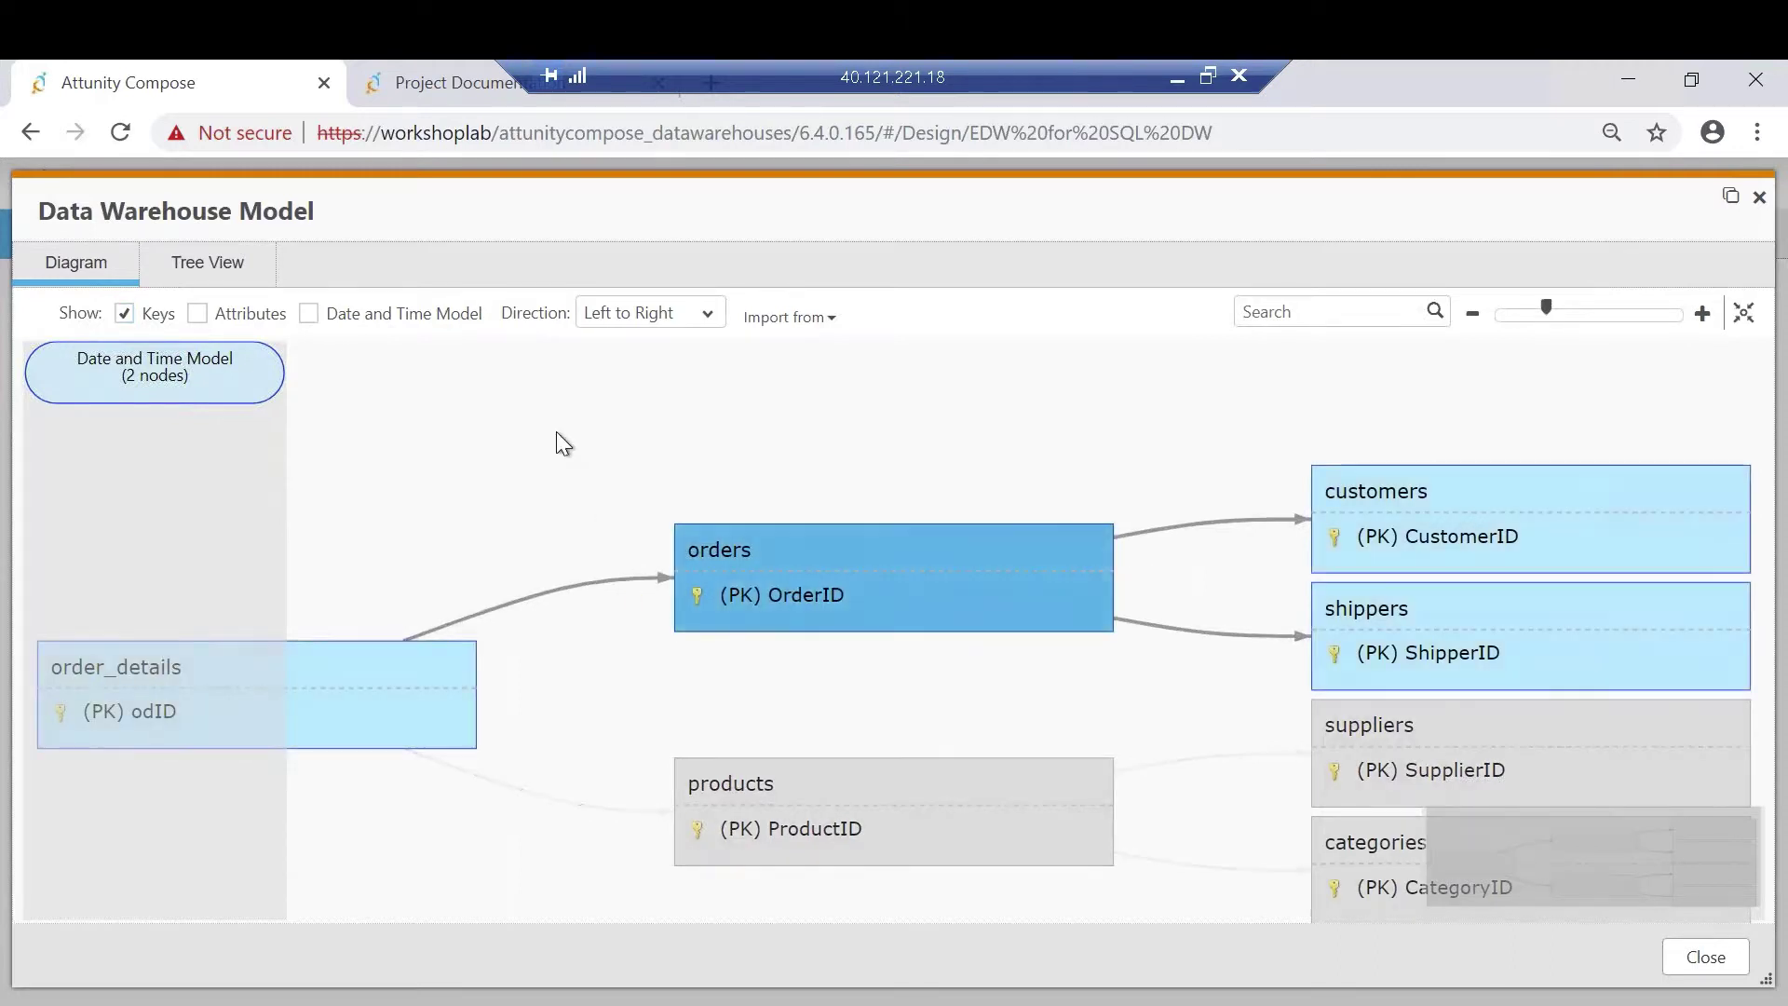
left_click(196, 314)
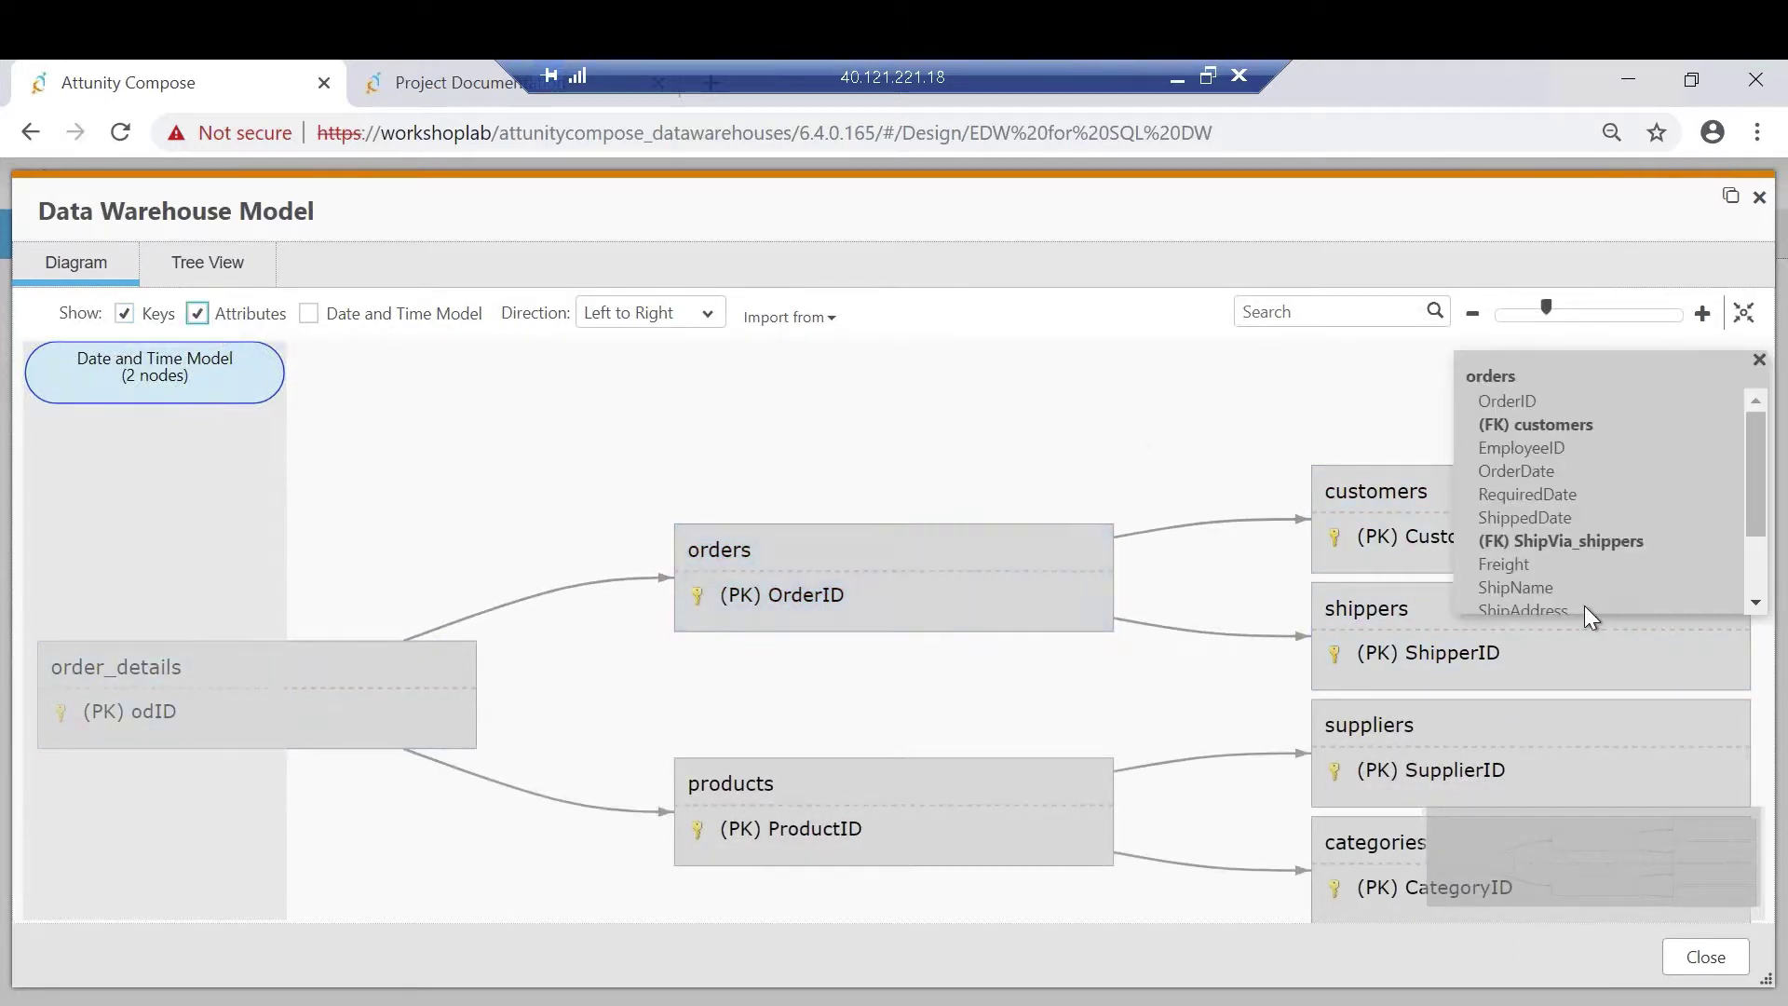
scroll(1585, 598, "down", 4)
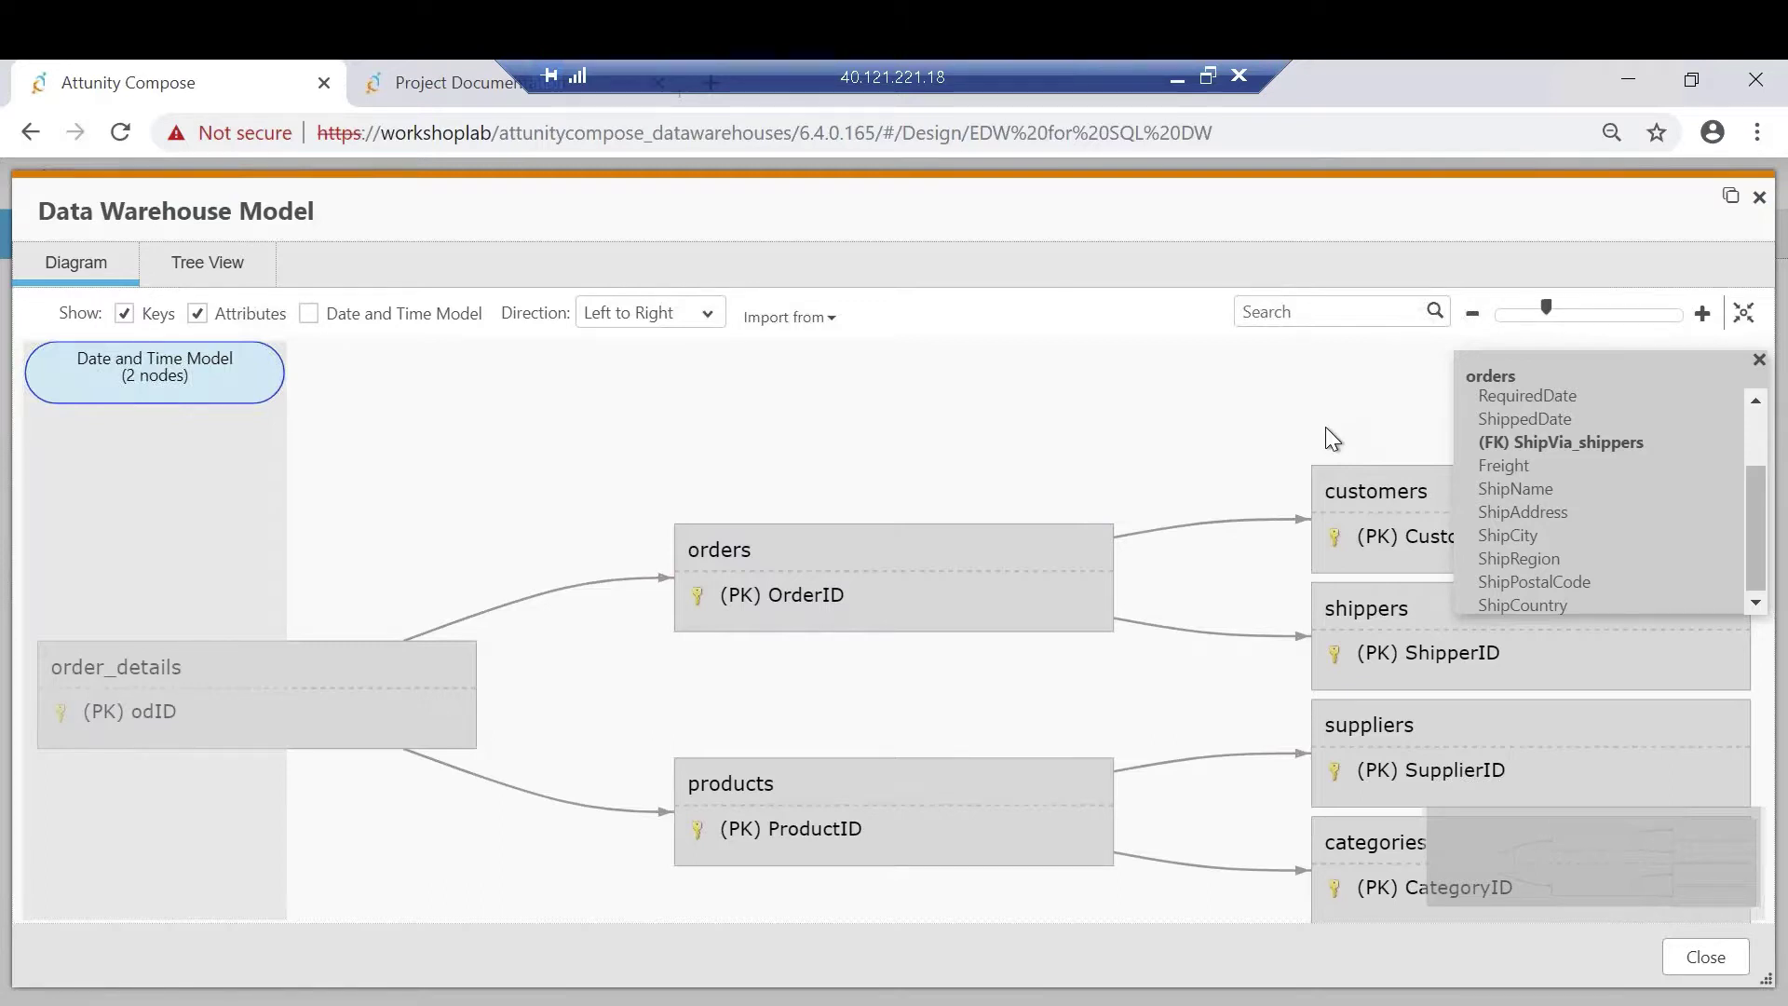
left_click(1705, 960)
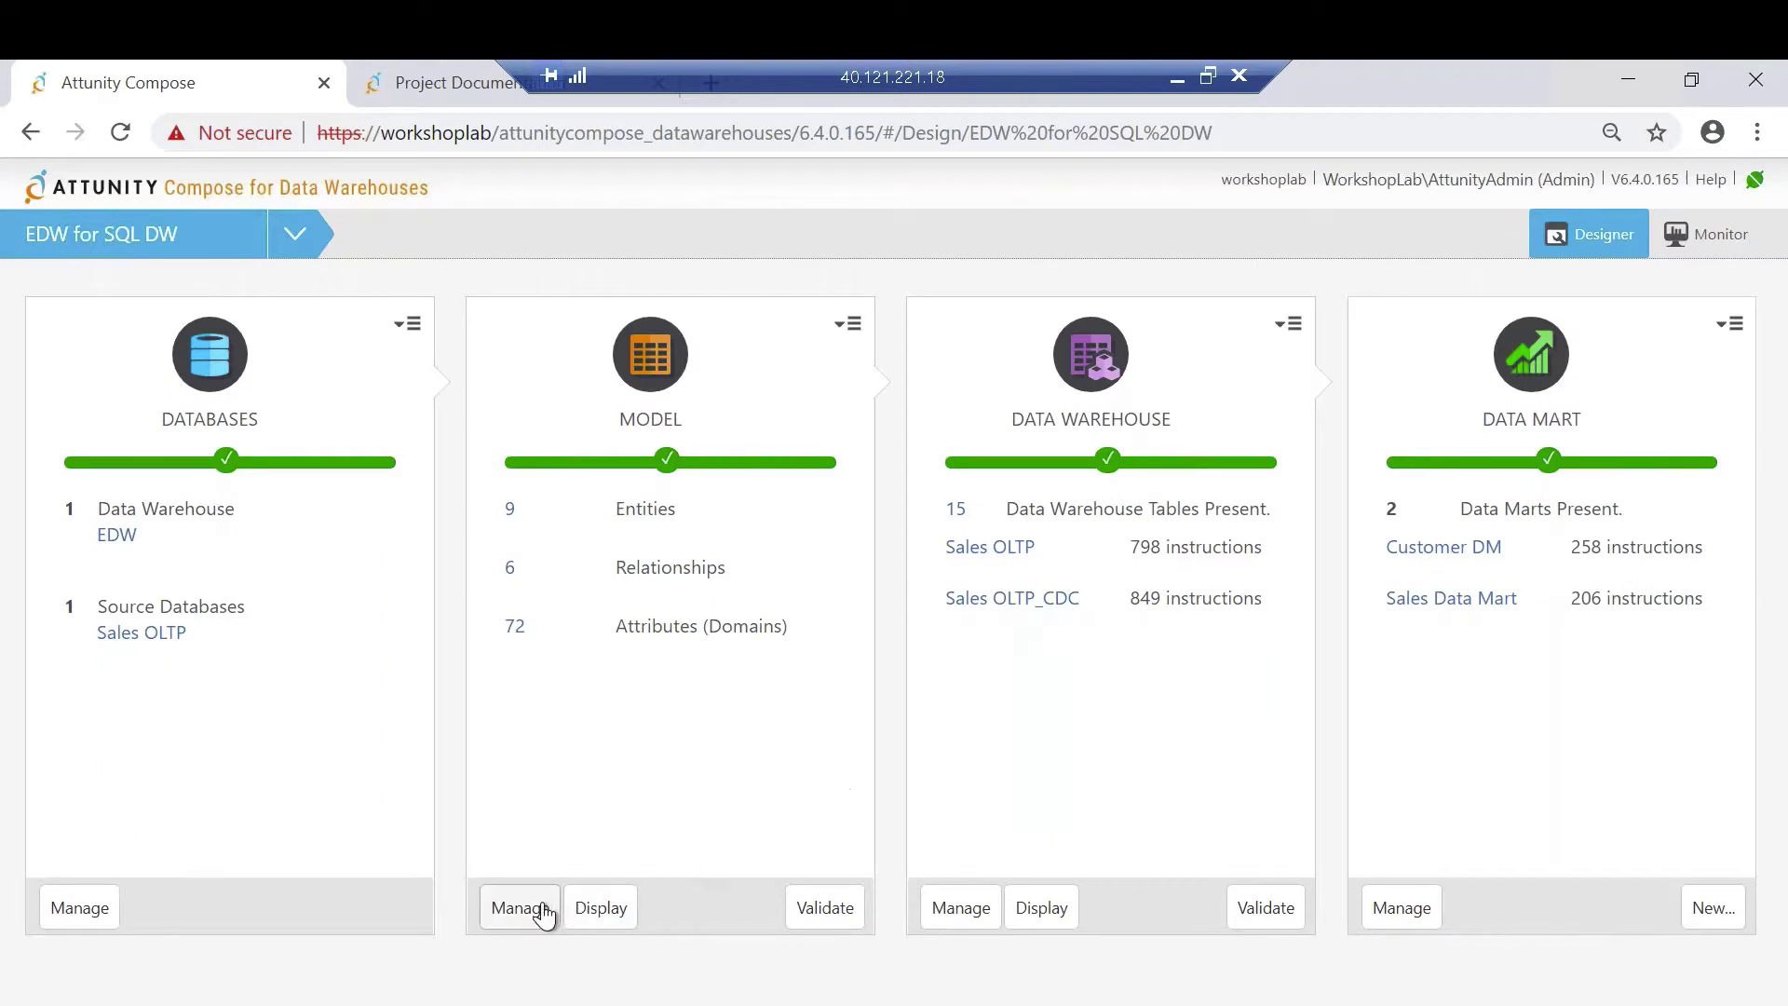
- Review the order_details attributes in the logical model and the TDWH_customers_HUB and TDWH_customers_S01 columns in the physical model
left_click(521, 908)
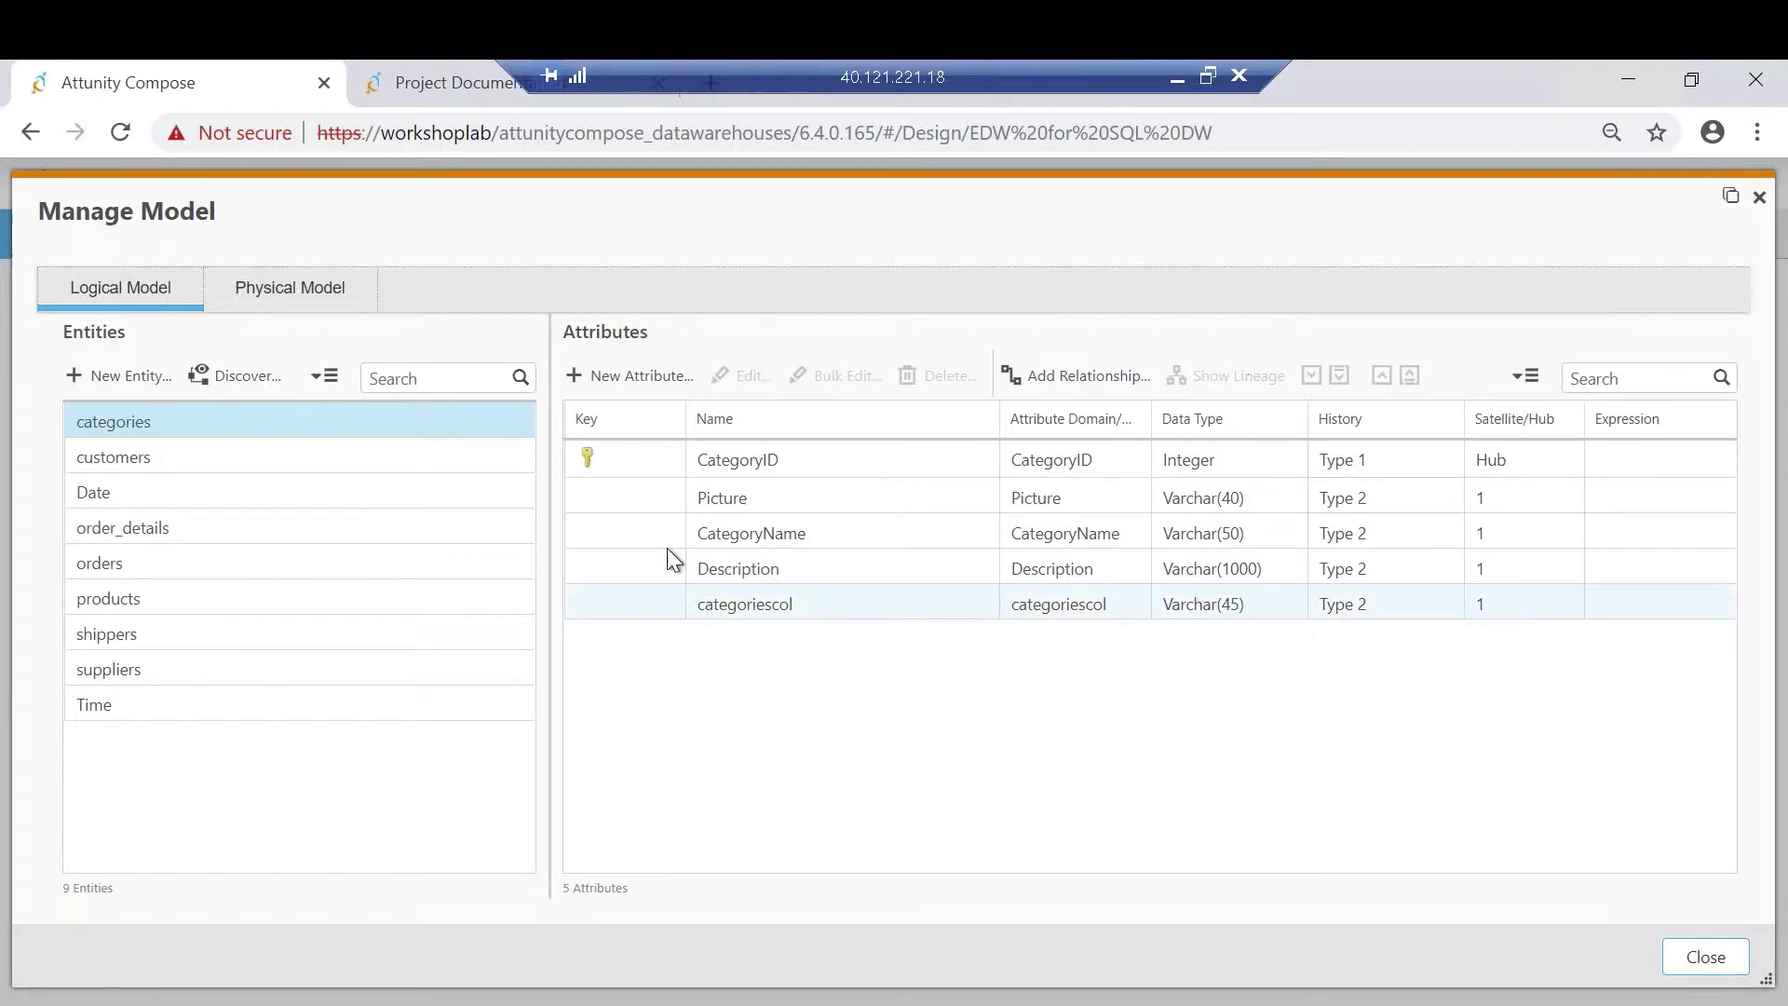
left_click(257, 533)
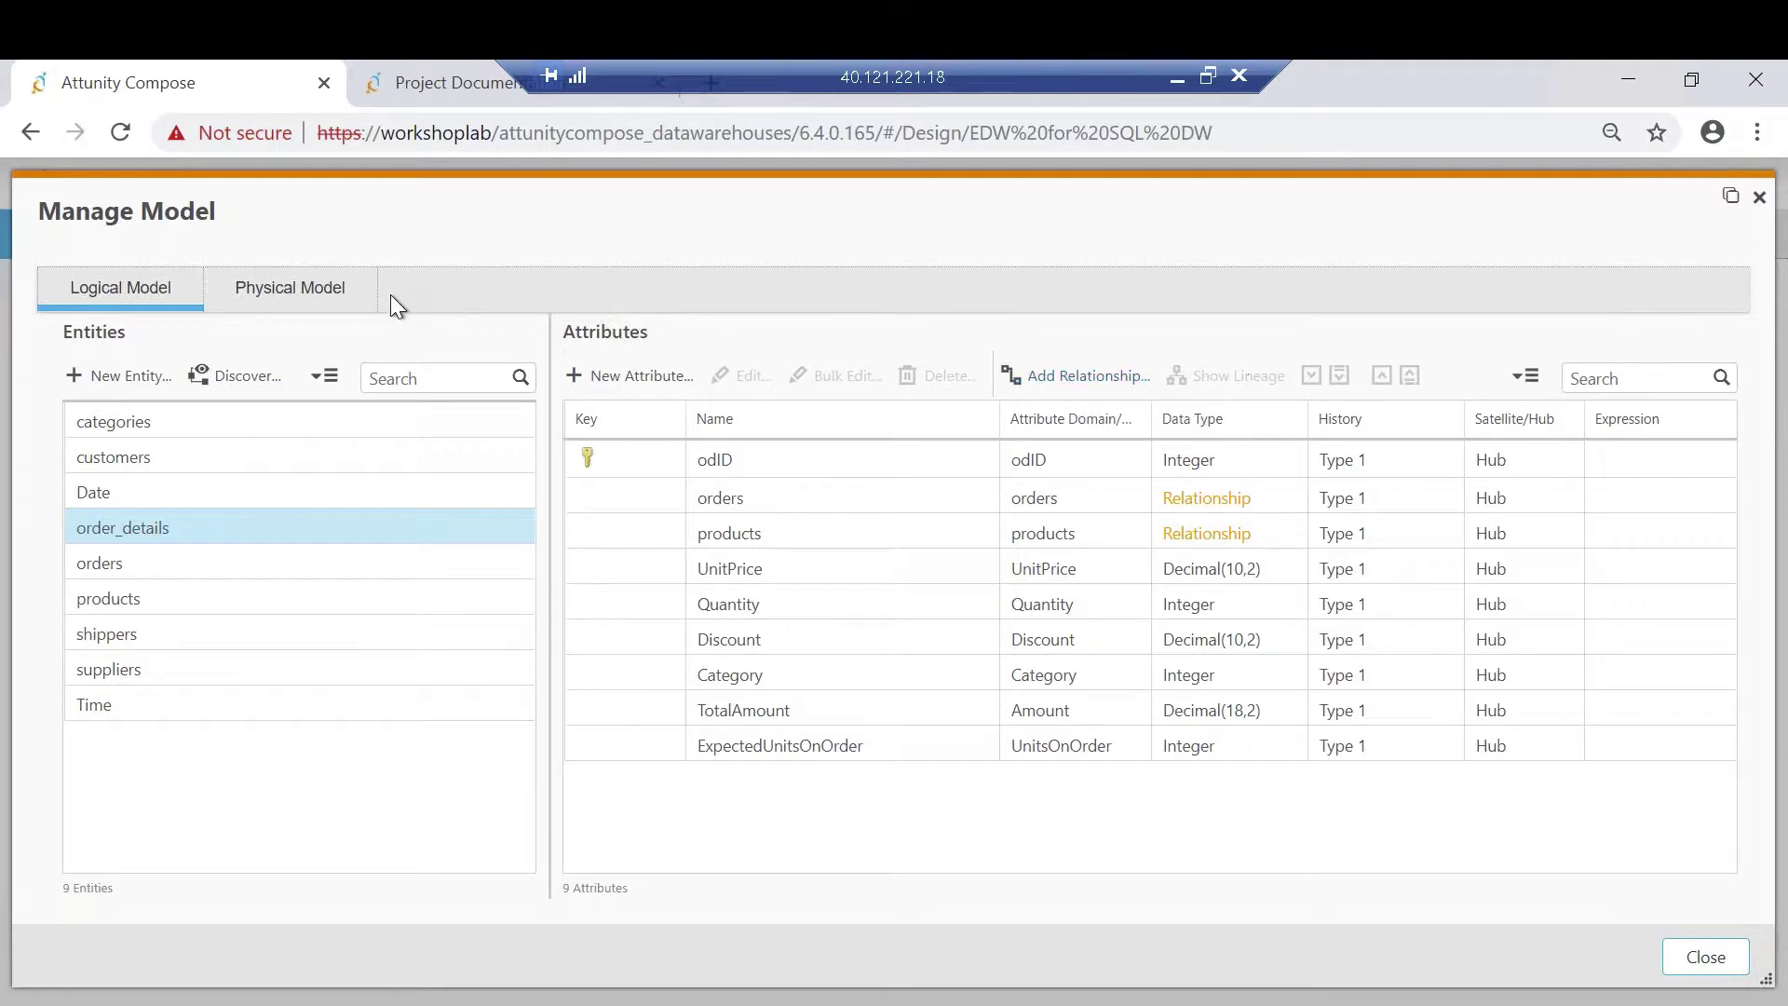
left_click(300, 298)
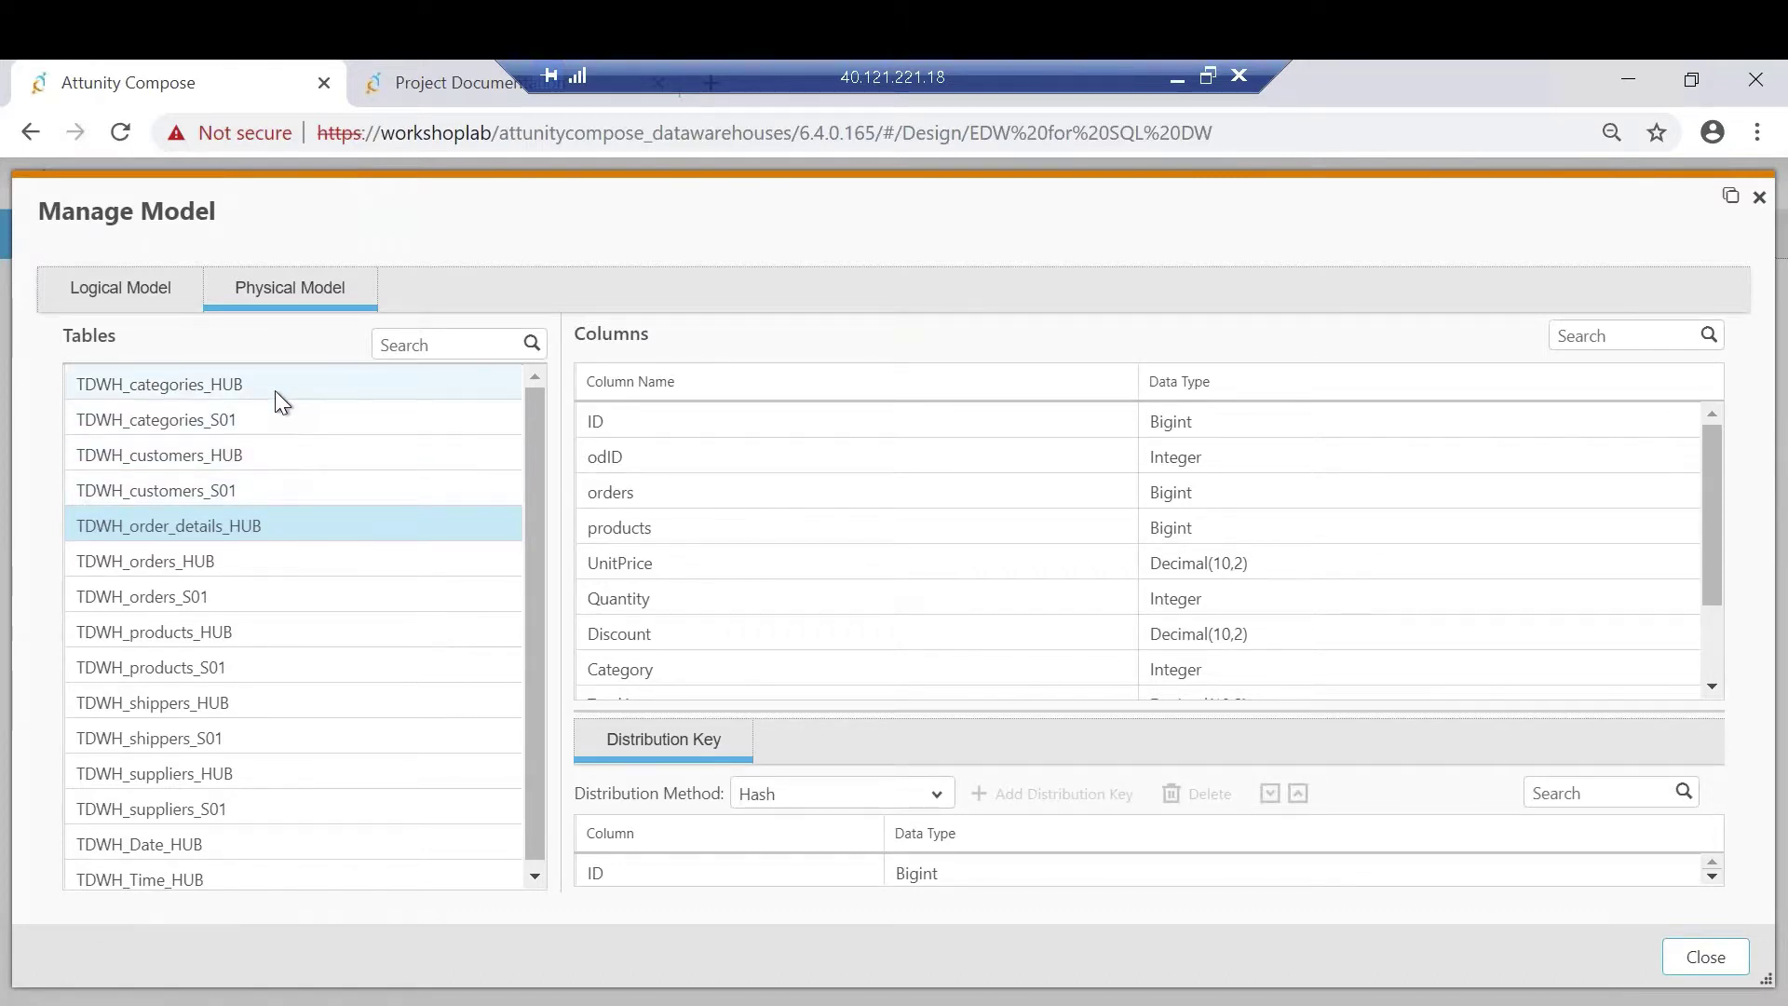
left_click(251, 456)
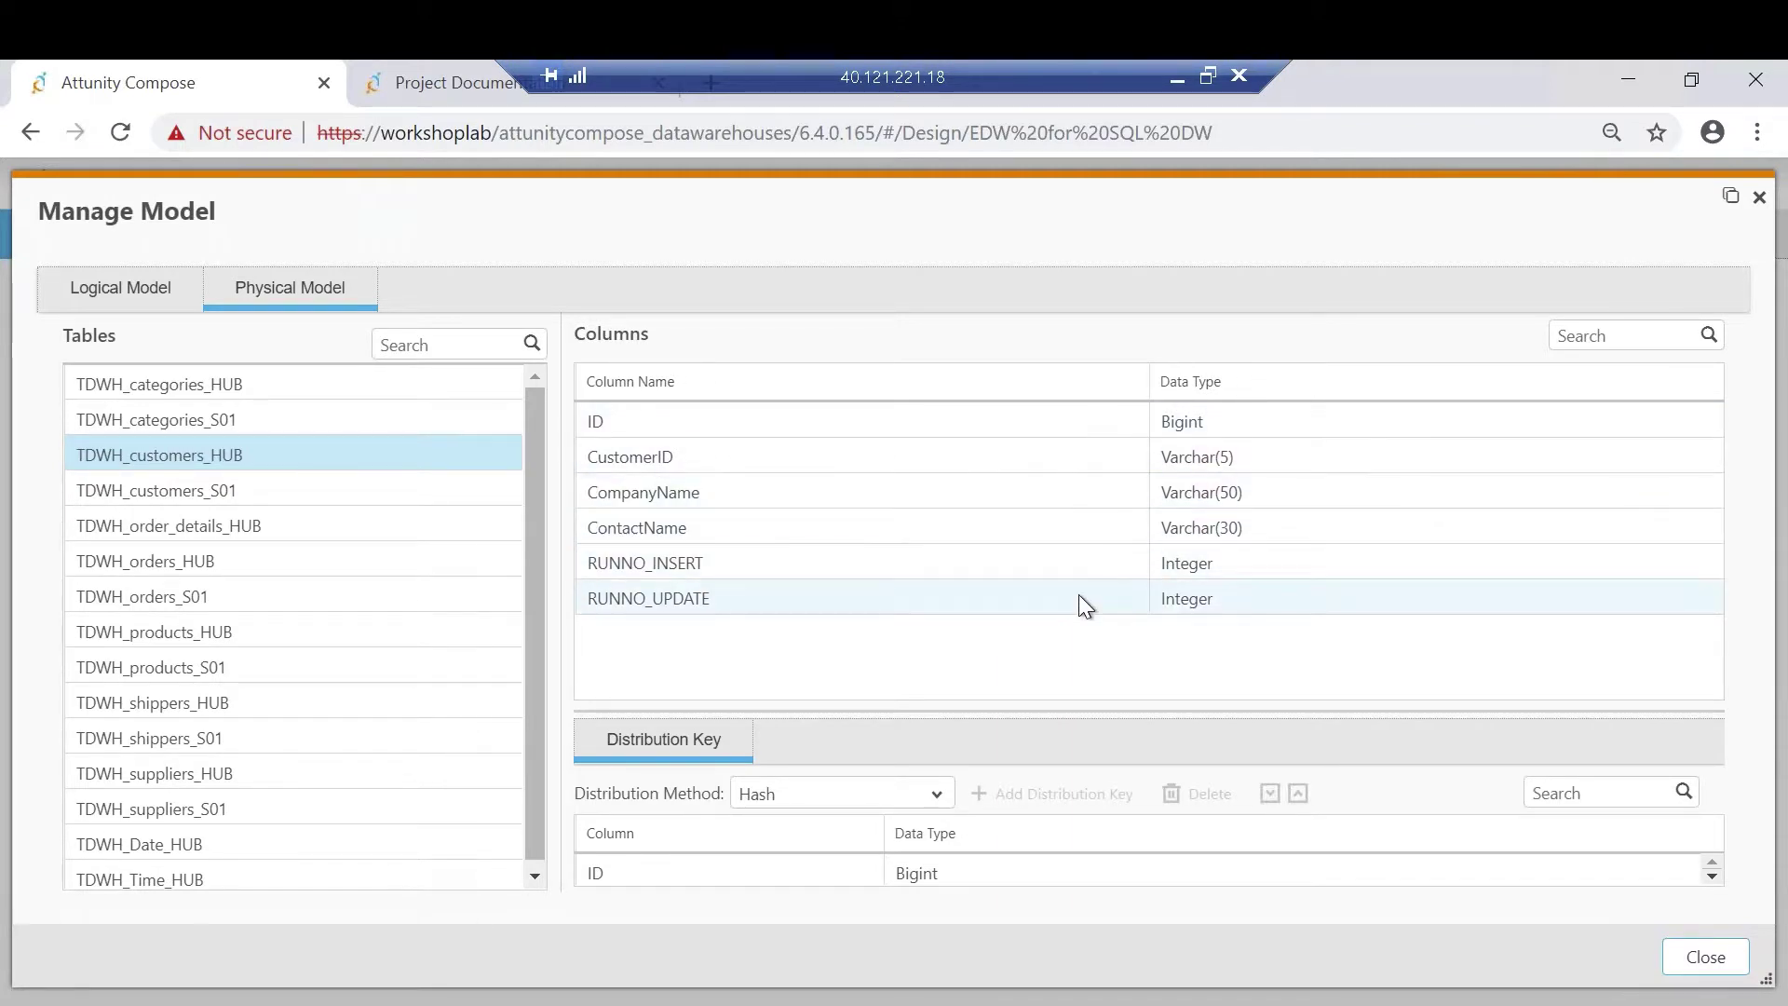
left_click(393, 494)
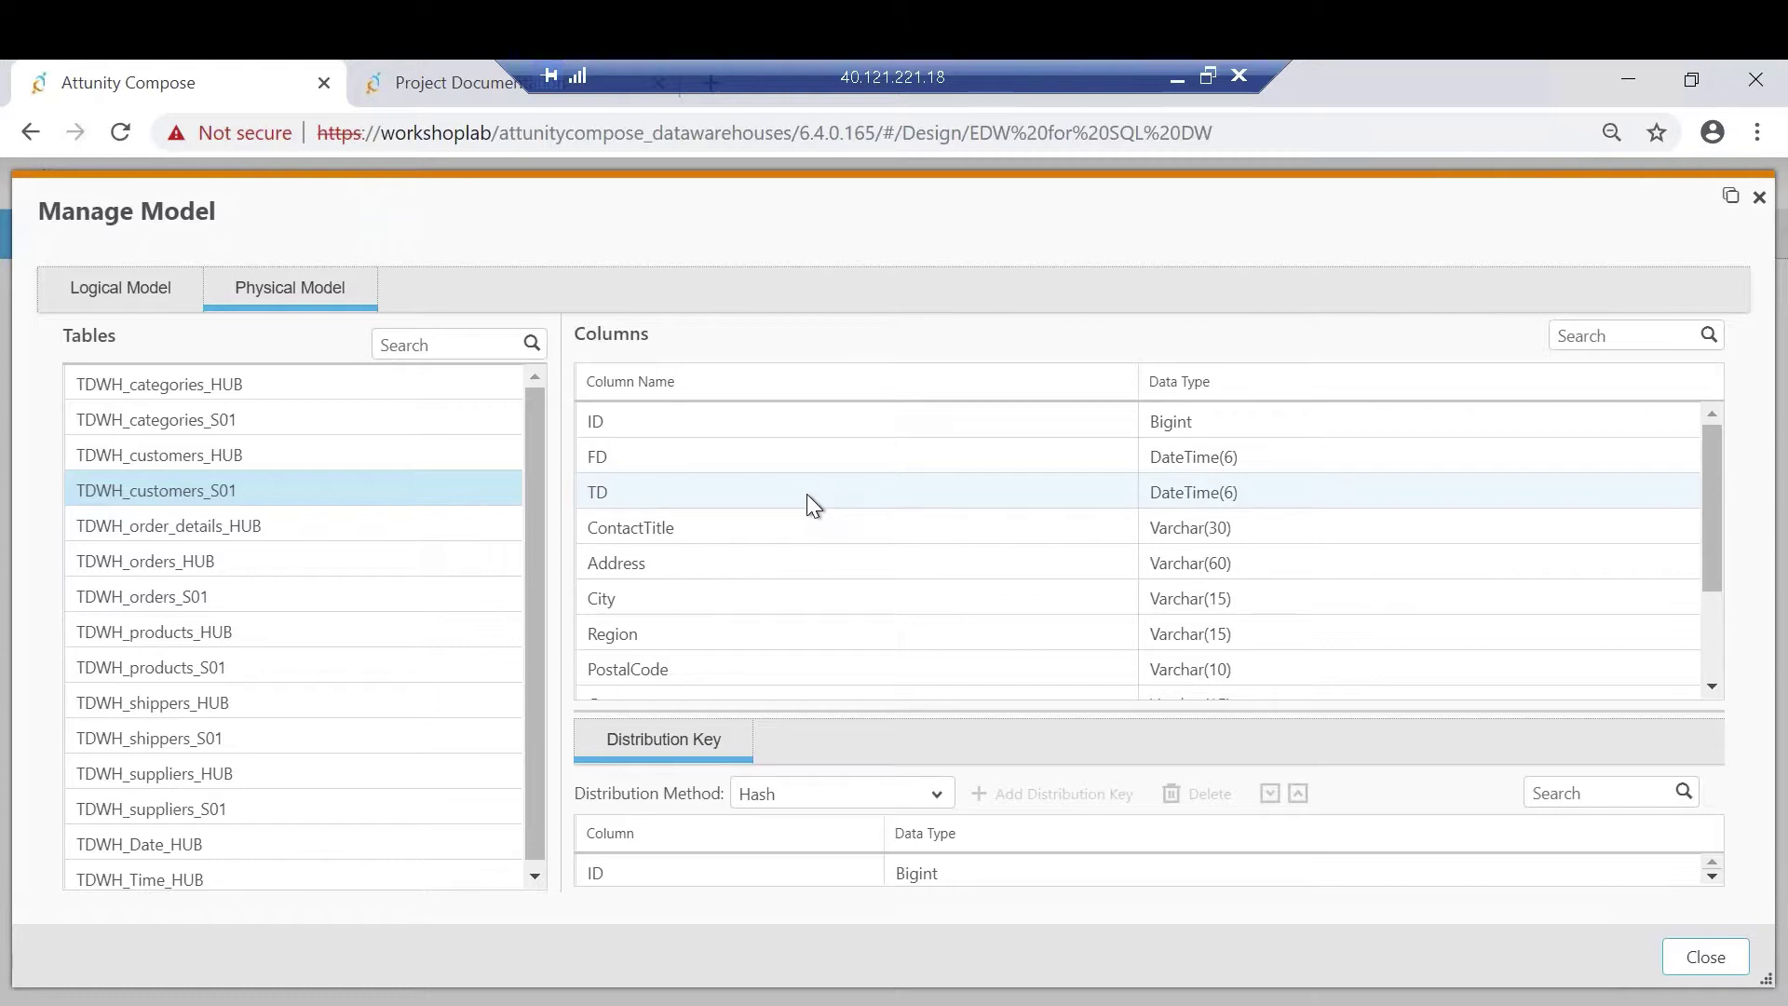
- Examine the lineage of the order_details entity's Quantity attribute from the logical model
left_click(141, 300)
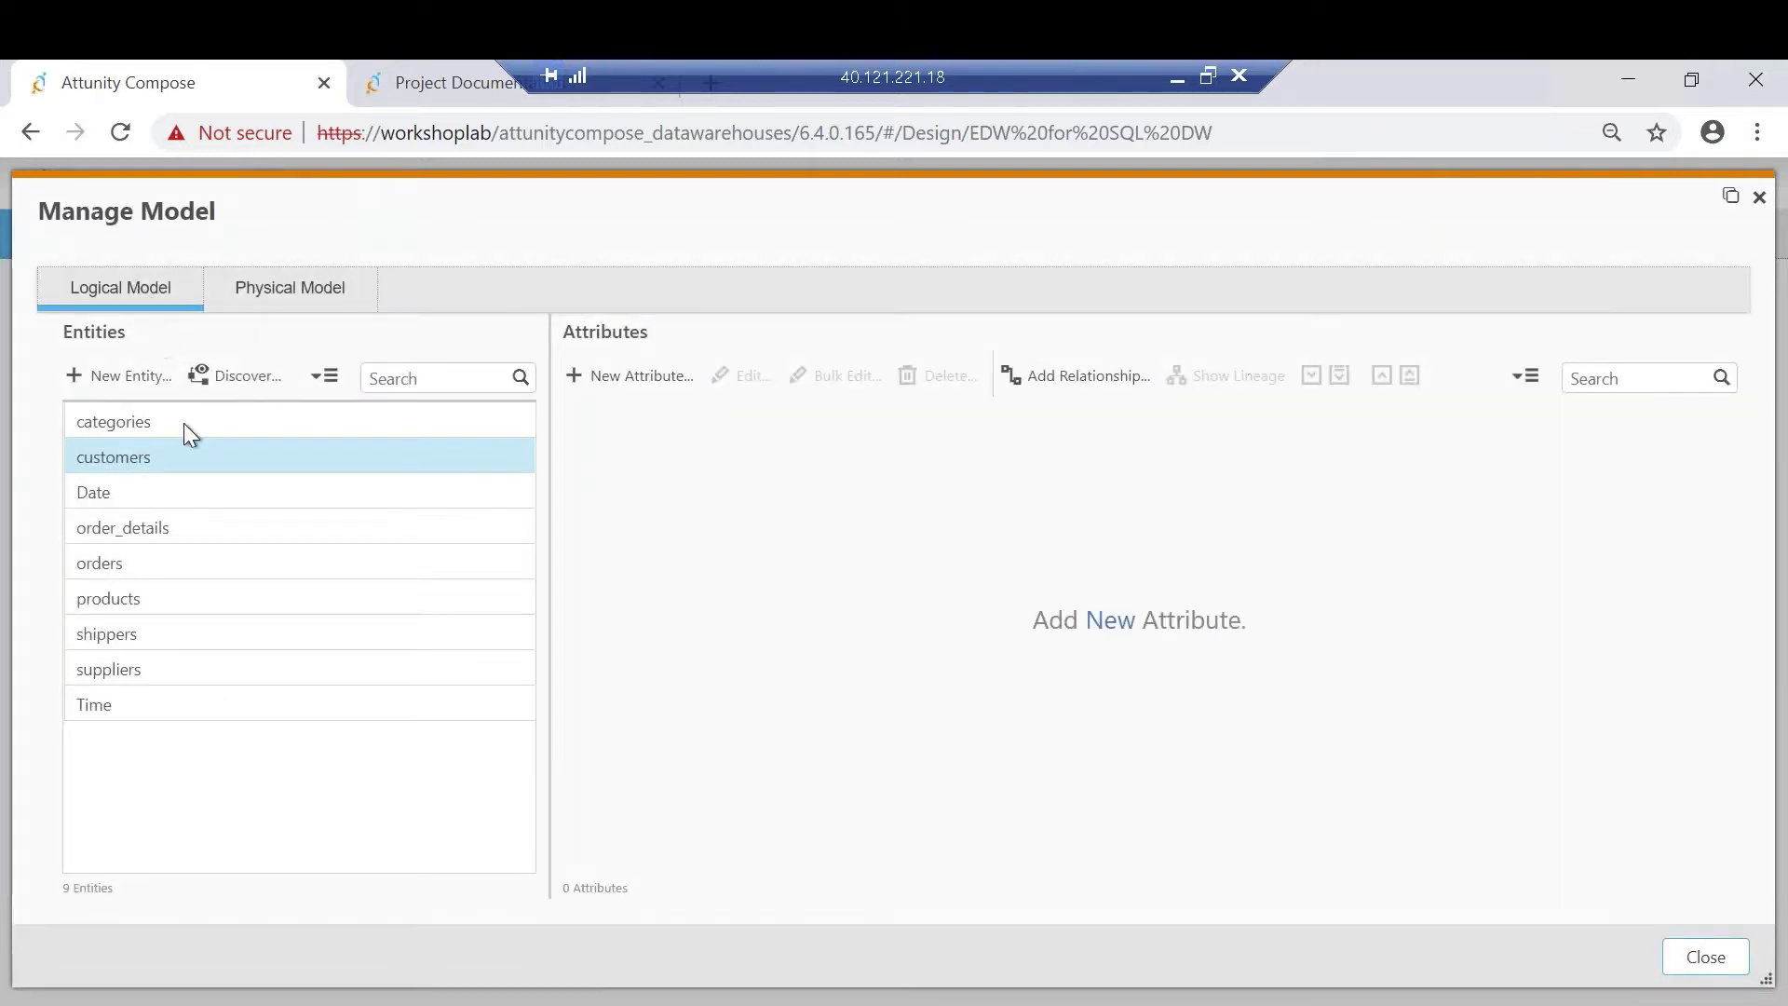
left_click(178, 529)
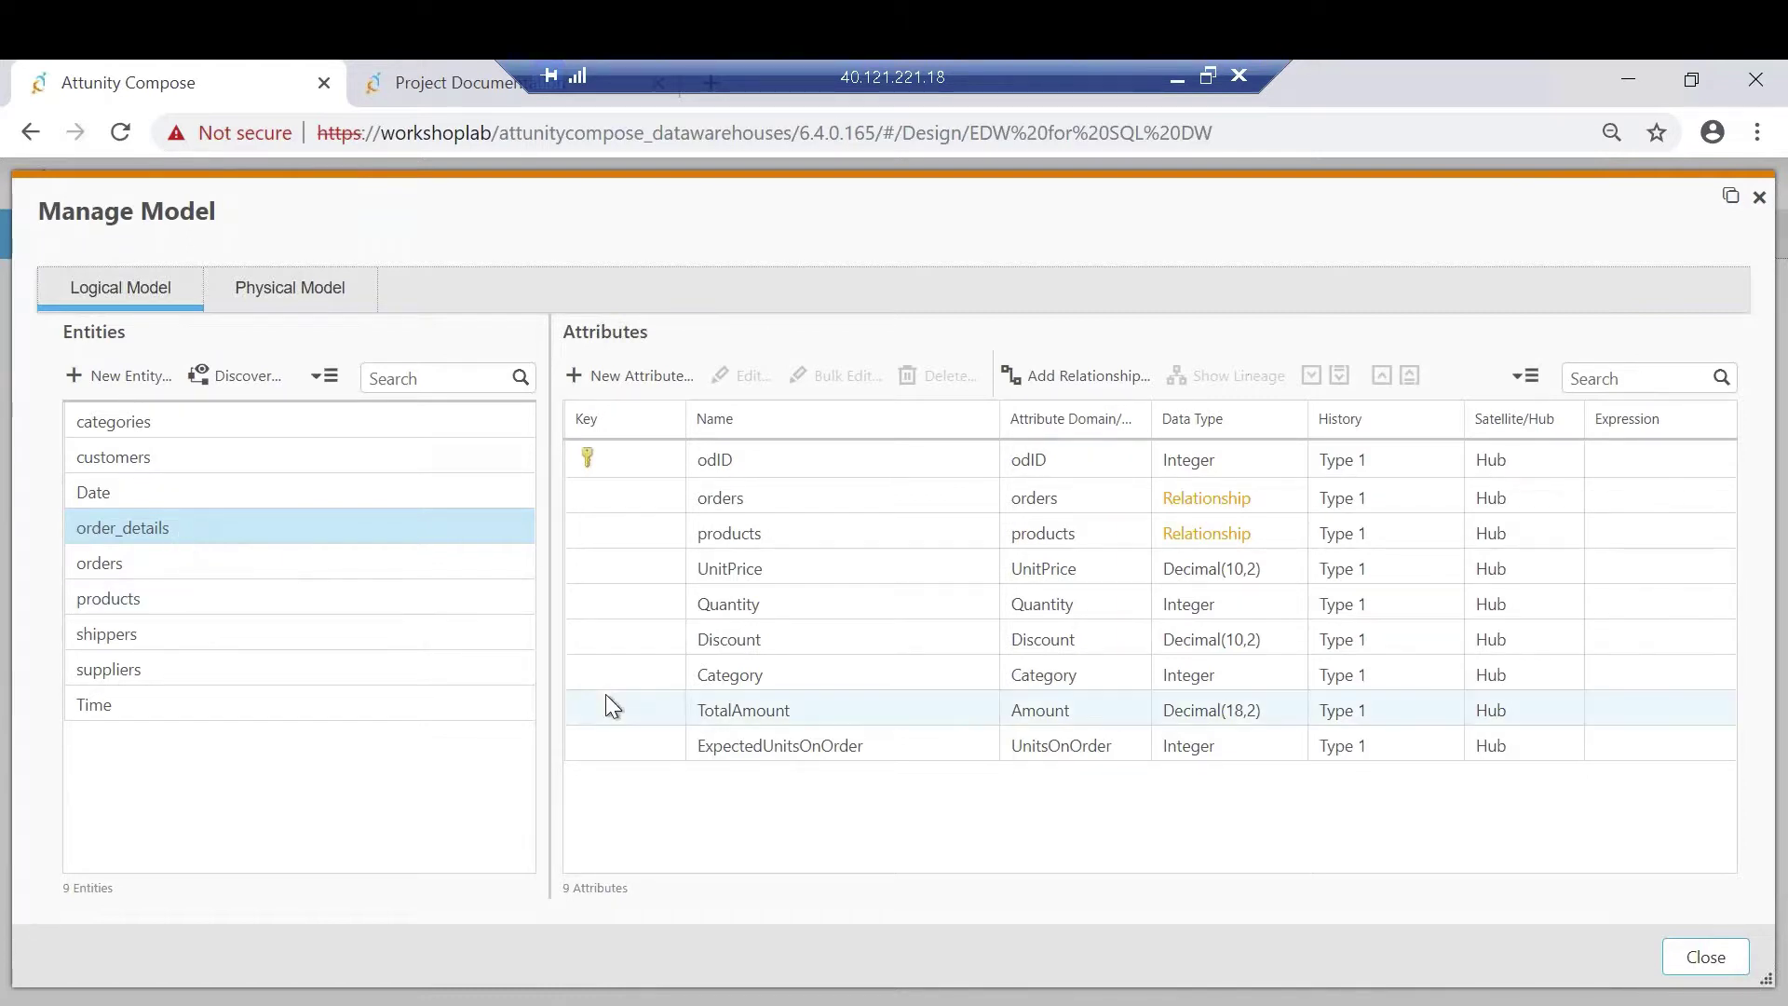
left_click(790, 603)
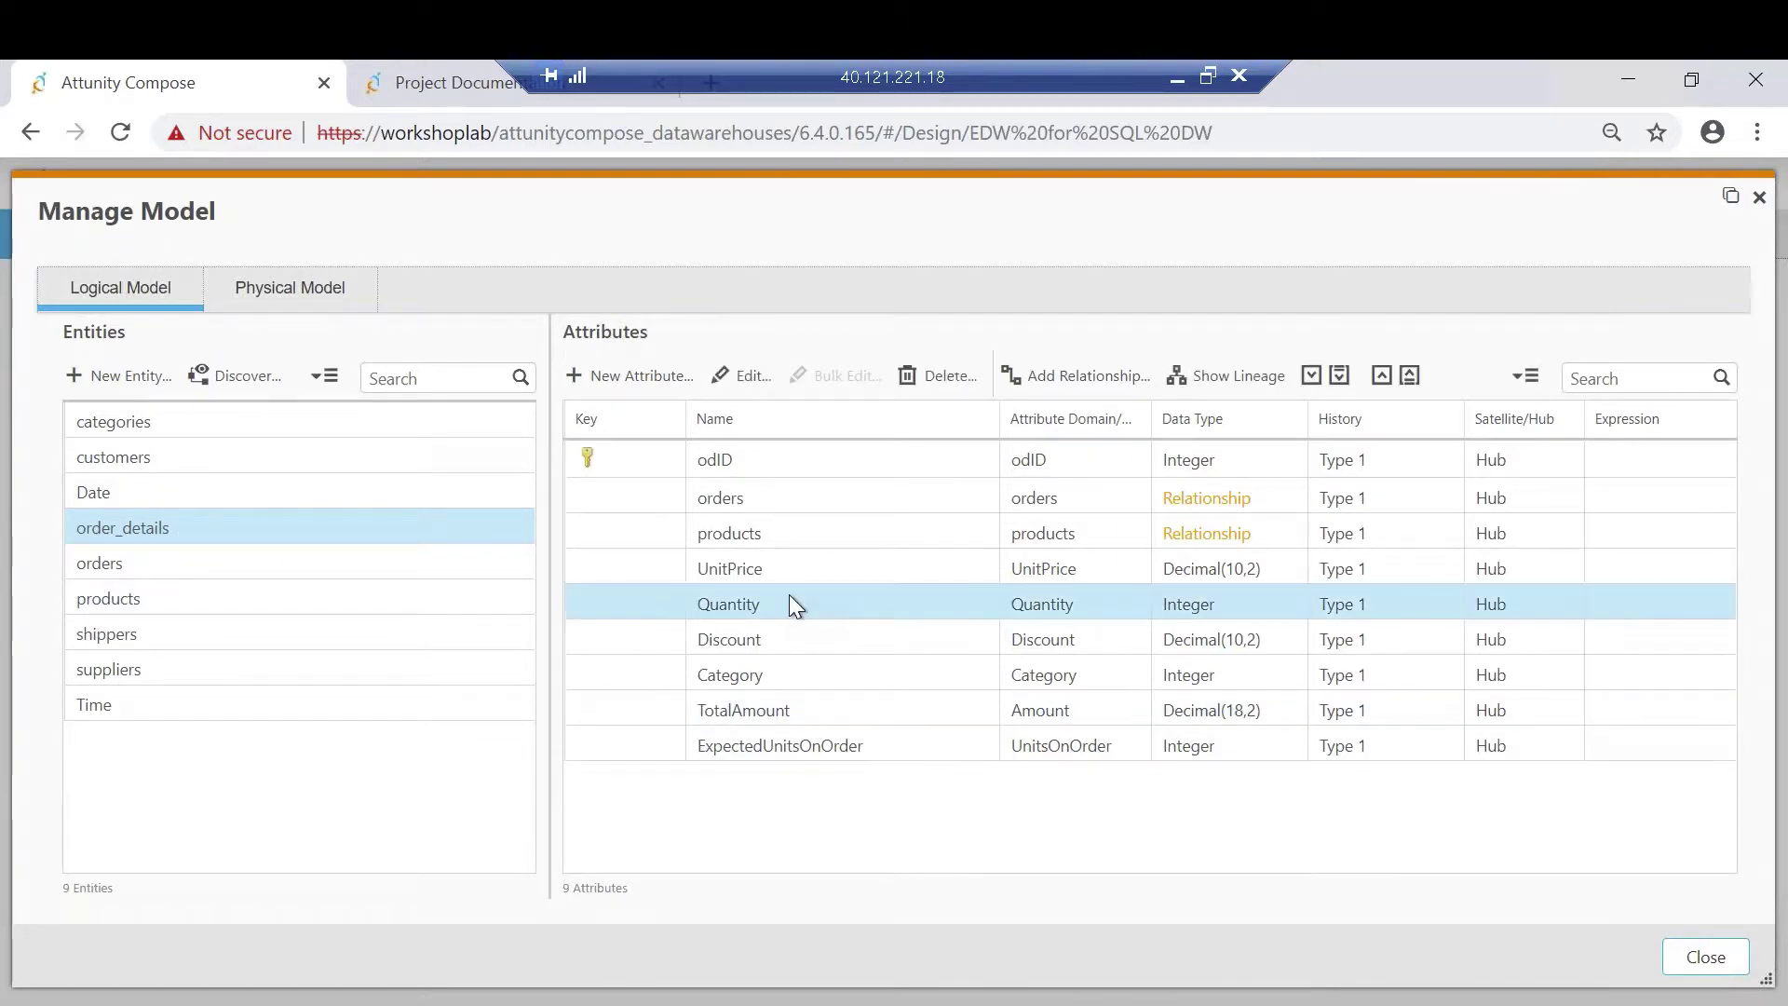
left_click(1221, 380)
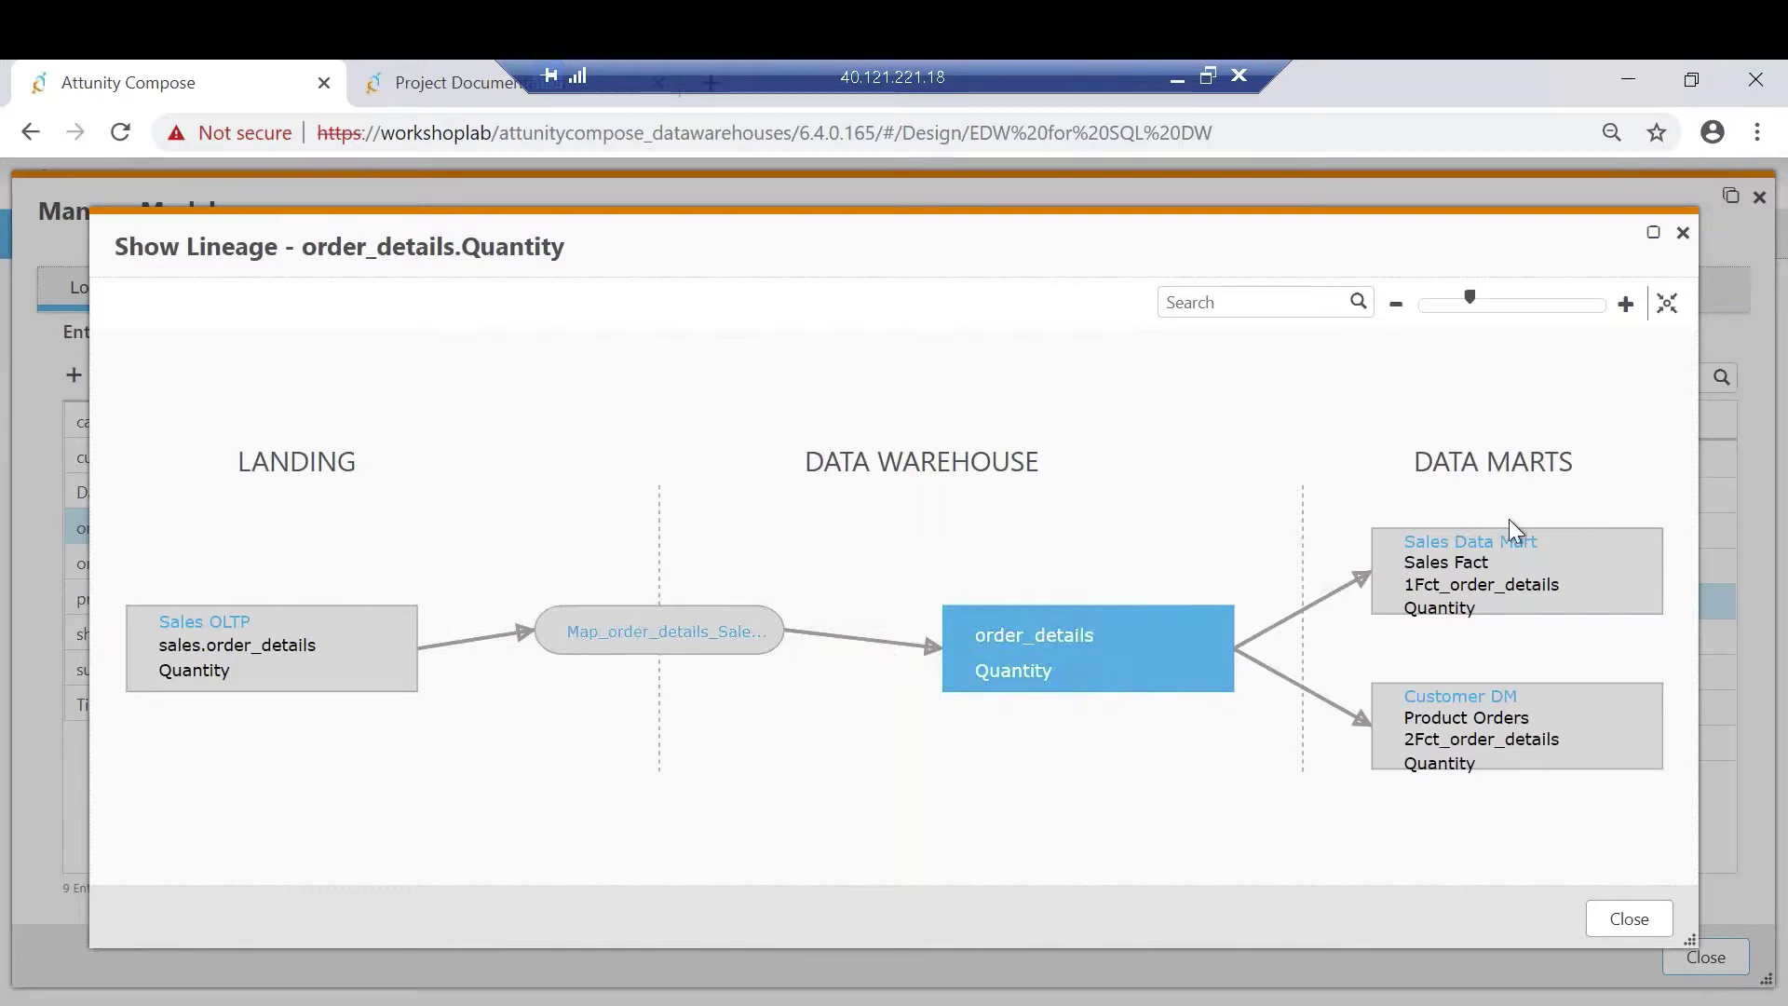
left_click(1619, 917)
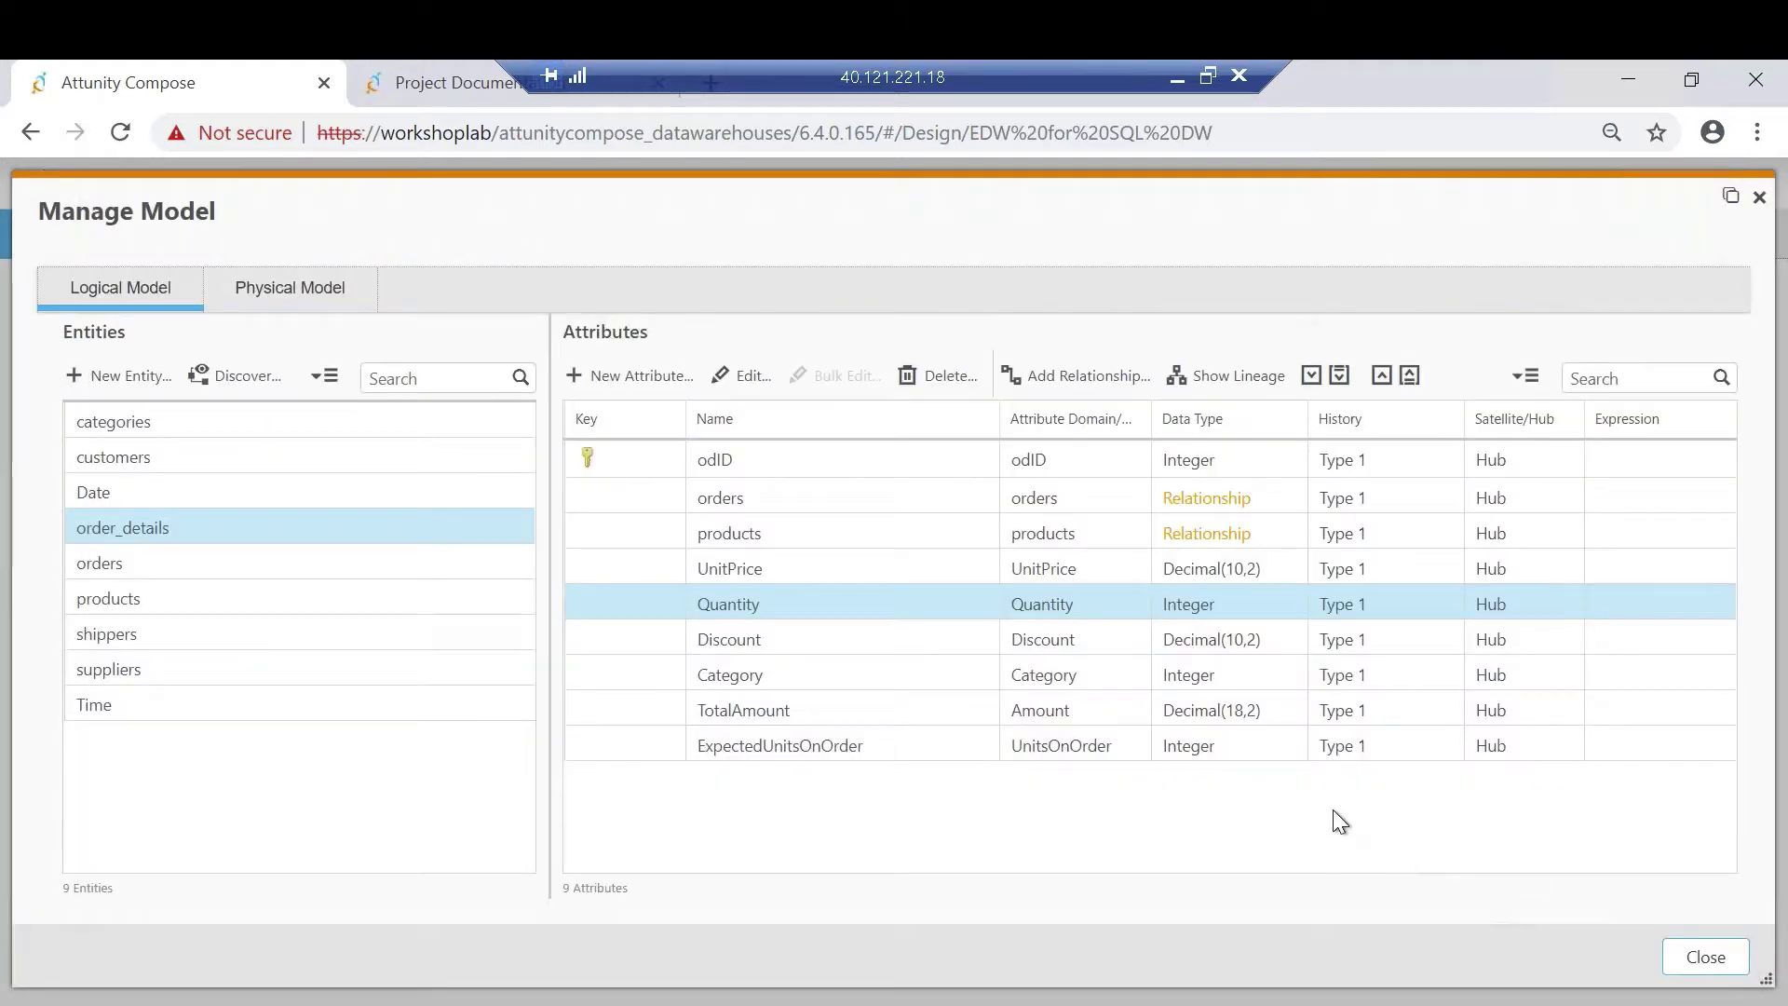
- Examine the lineage of the TotalAmount and ExpectedUnitsOnOrder attributes in order_details, and leave model management
left_click(905, 710)
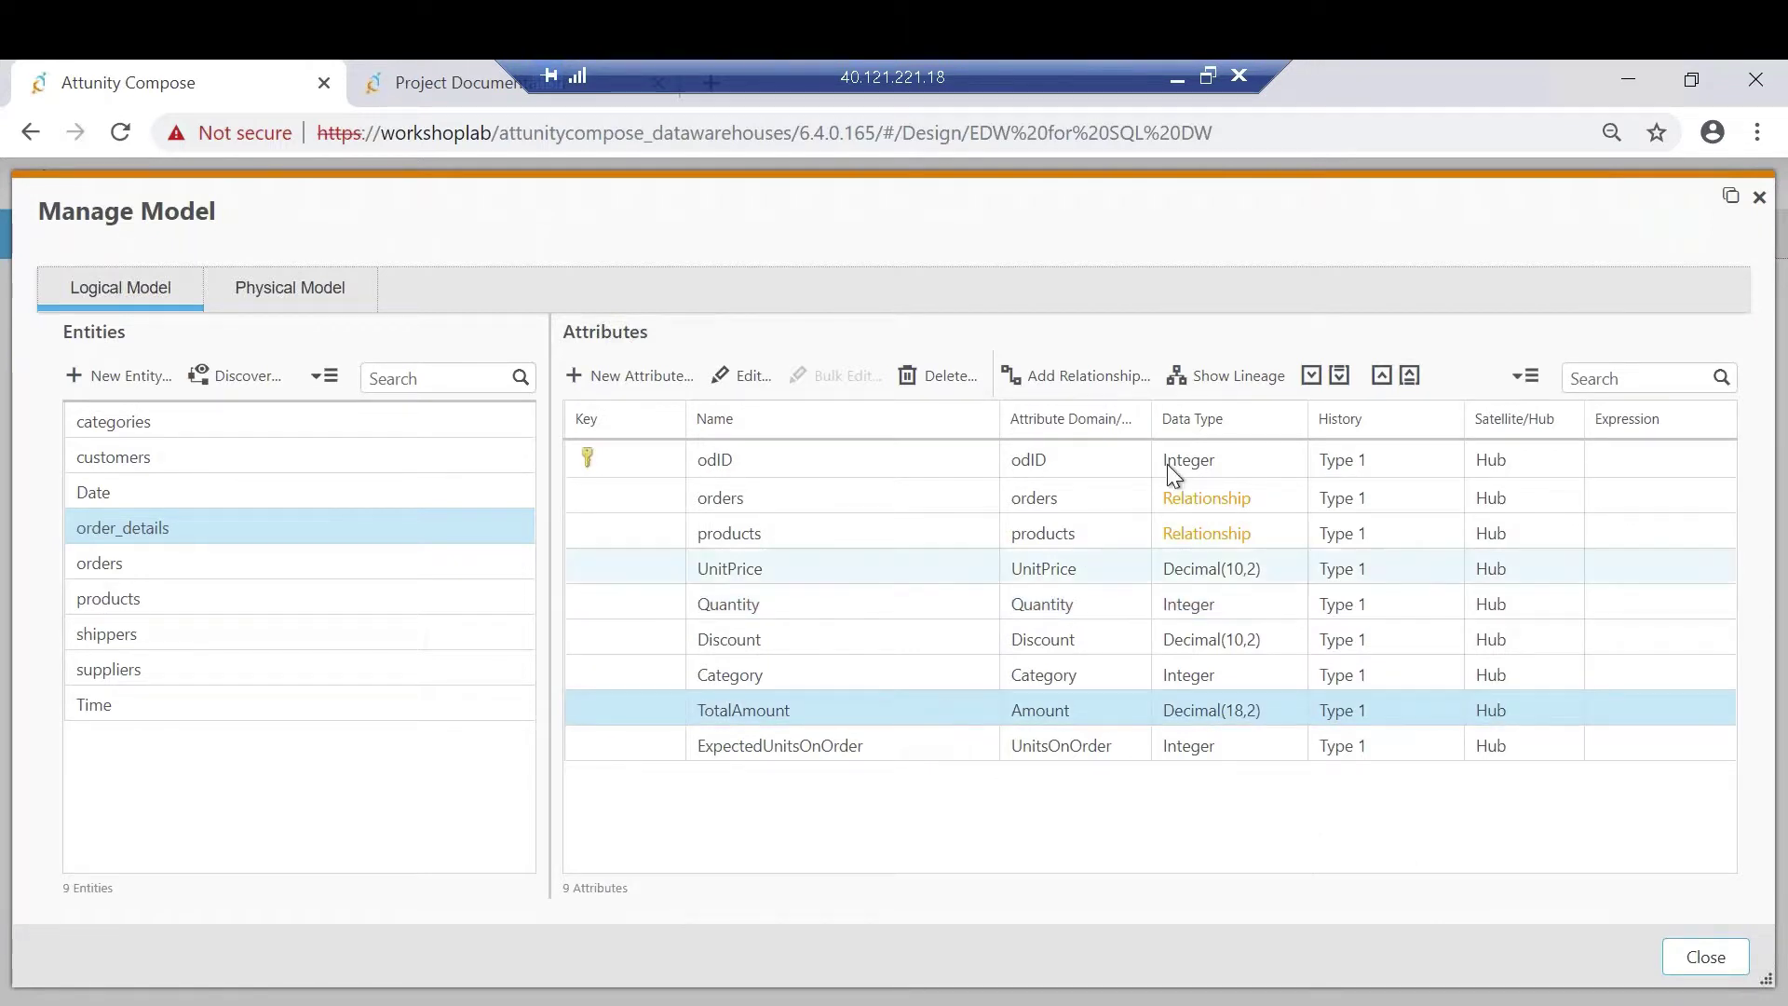
left_click(1239, 377)
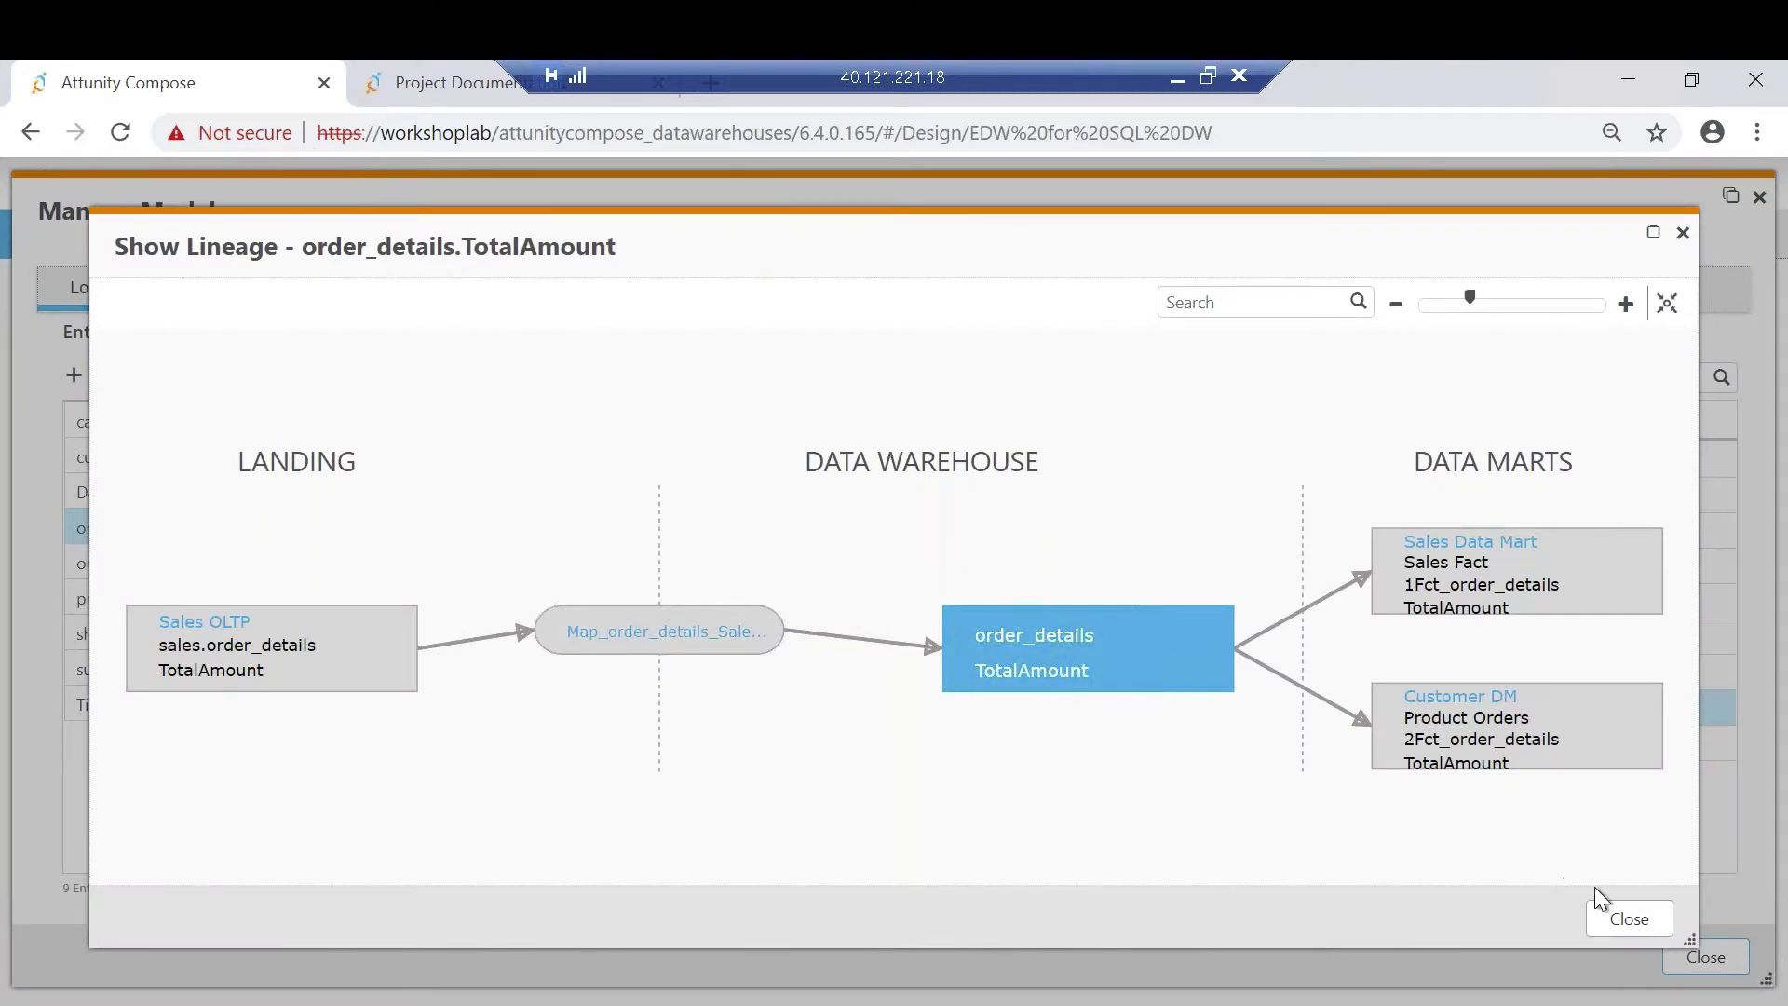
left_click(1626, 920)
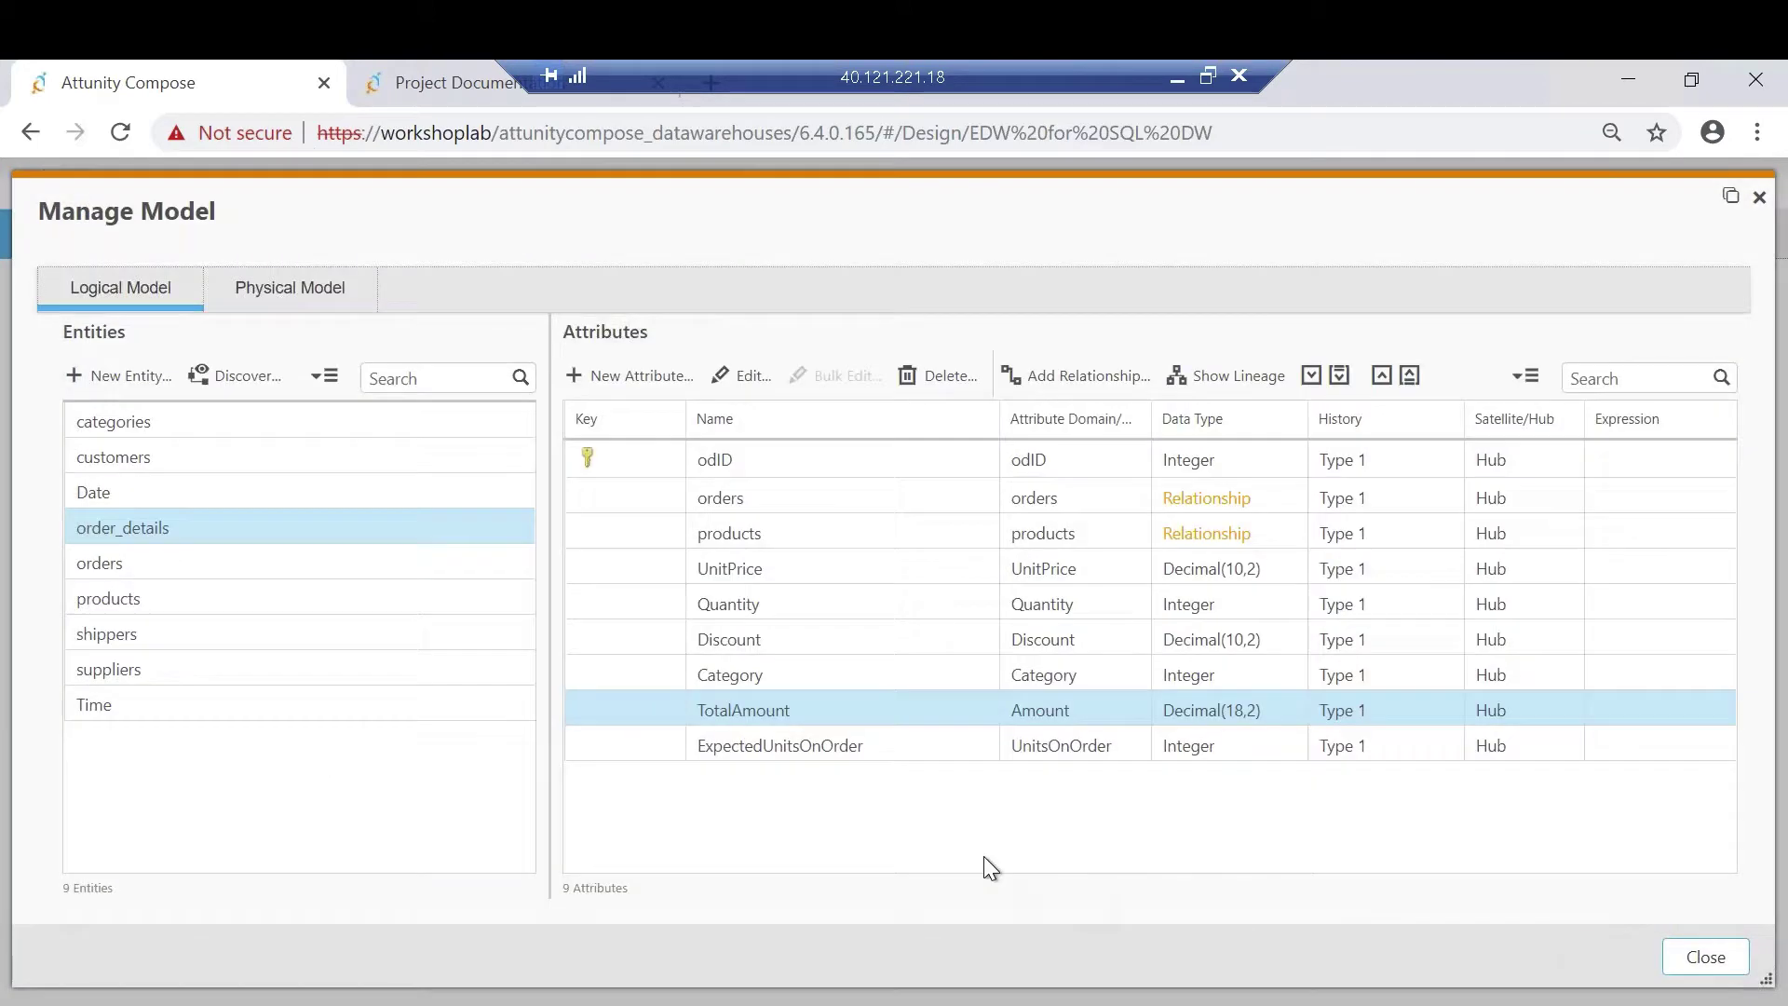
left_click(811, 750)
left_click(1220, 377)
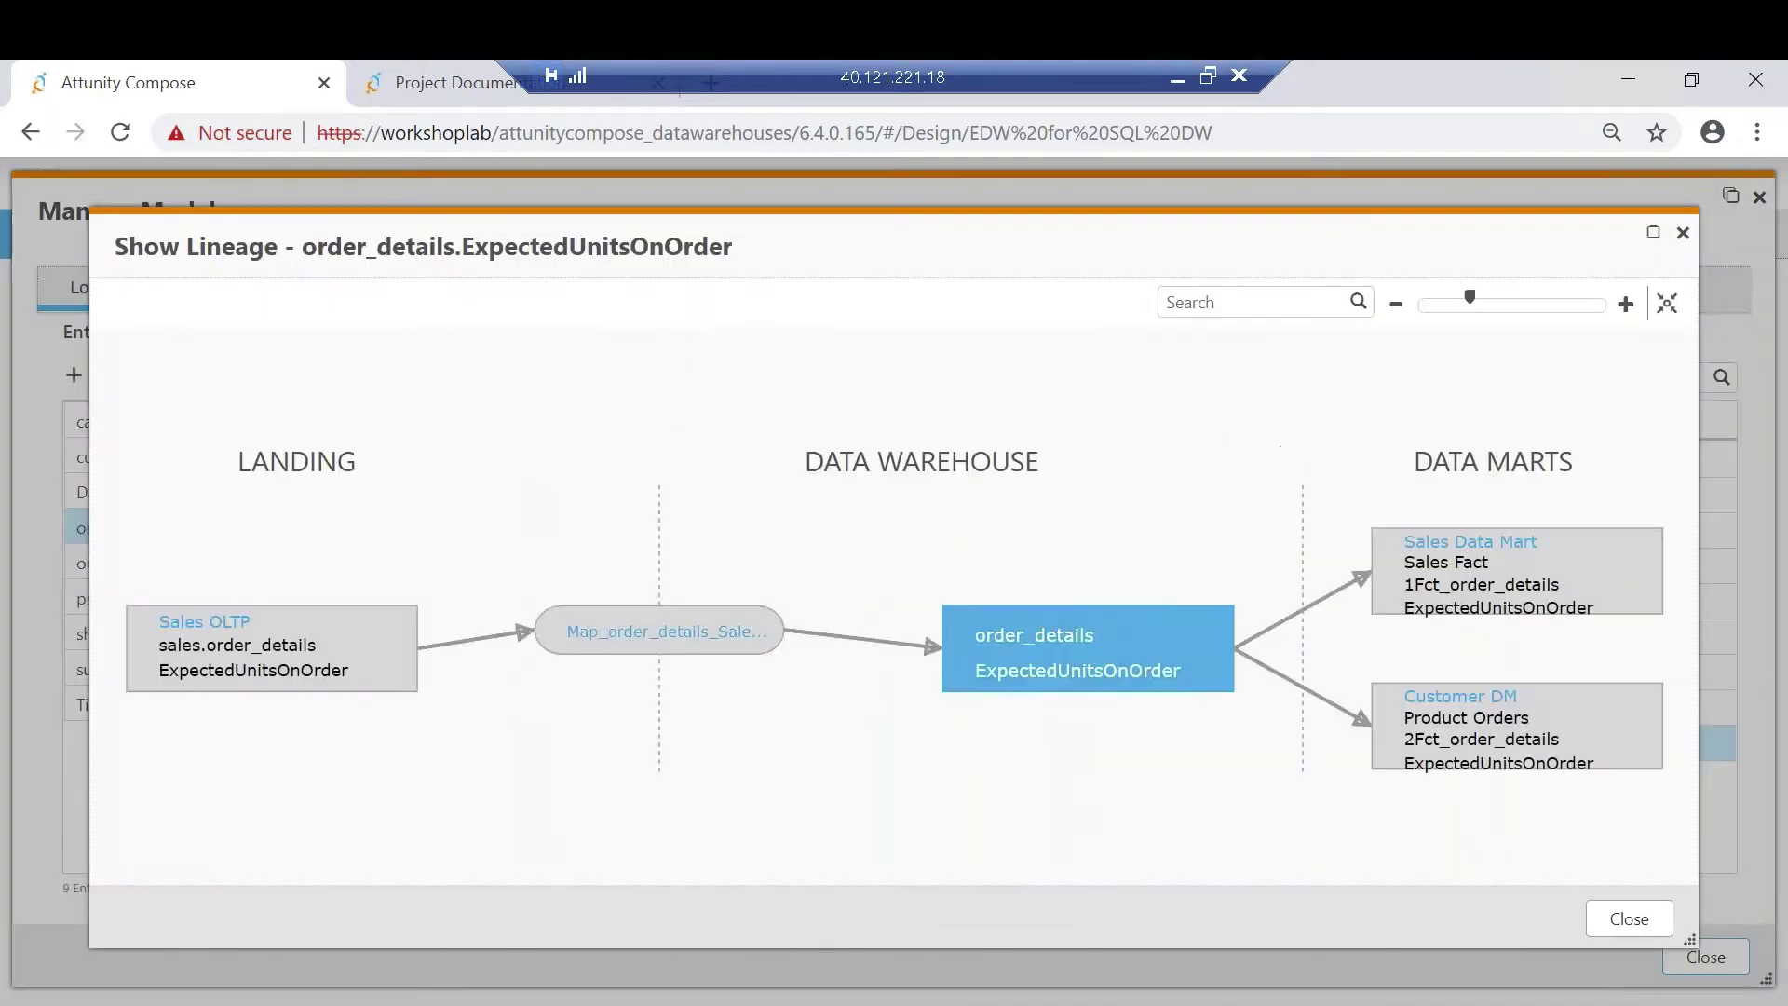
left_click(1628, 918)
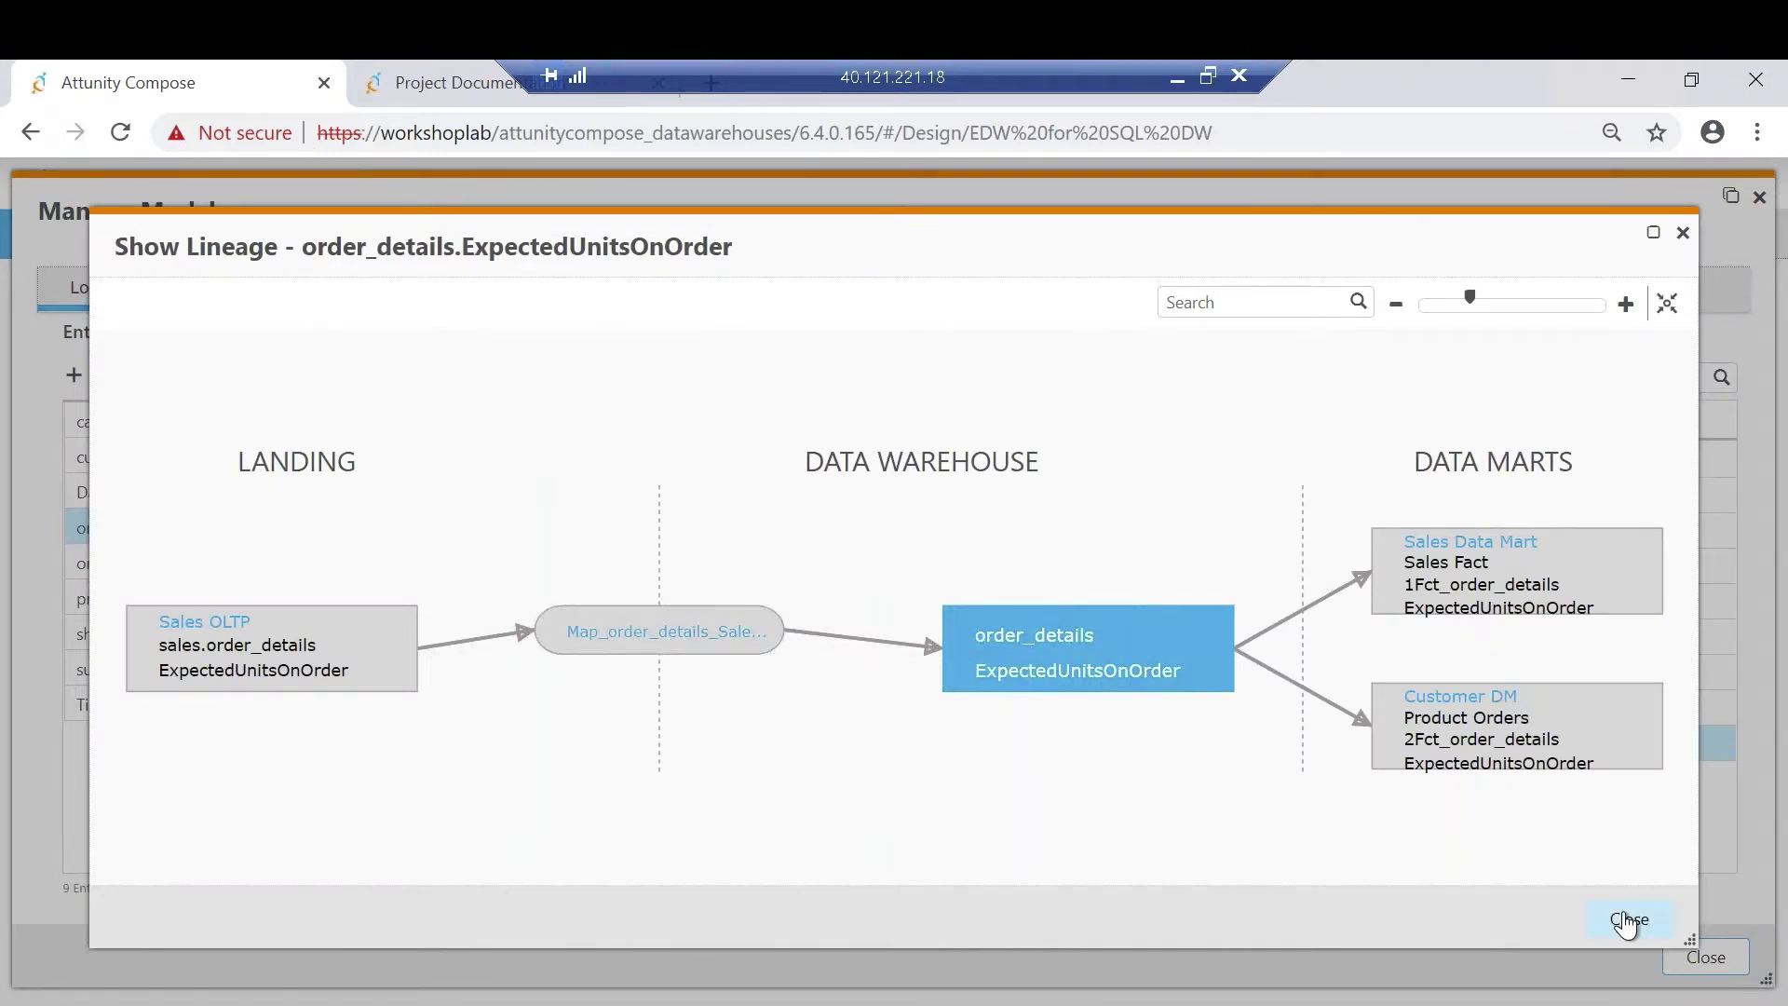
left_click(1714, 959)
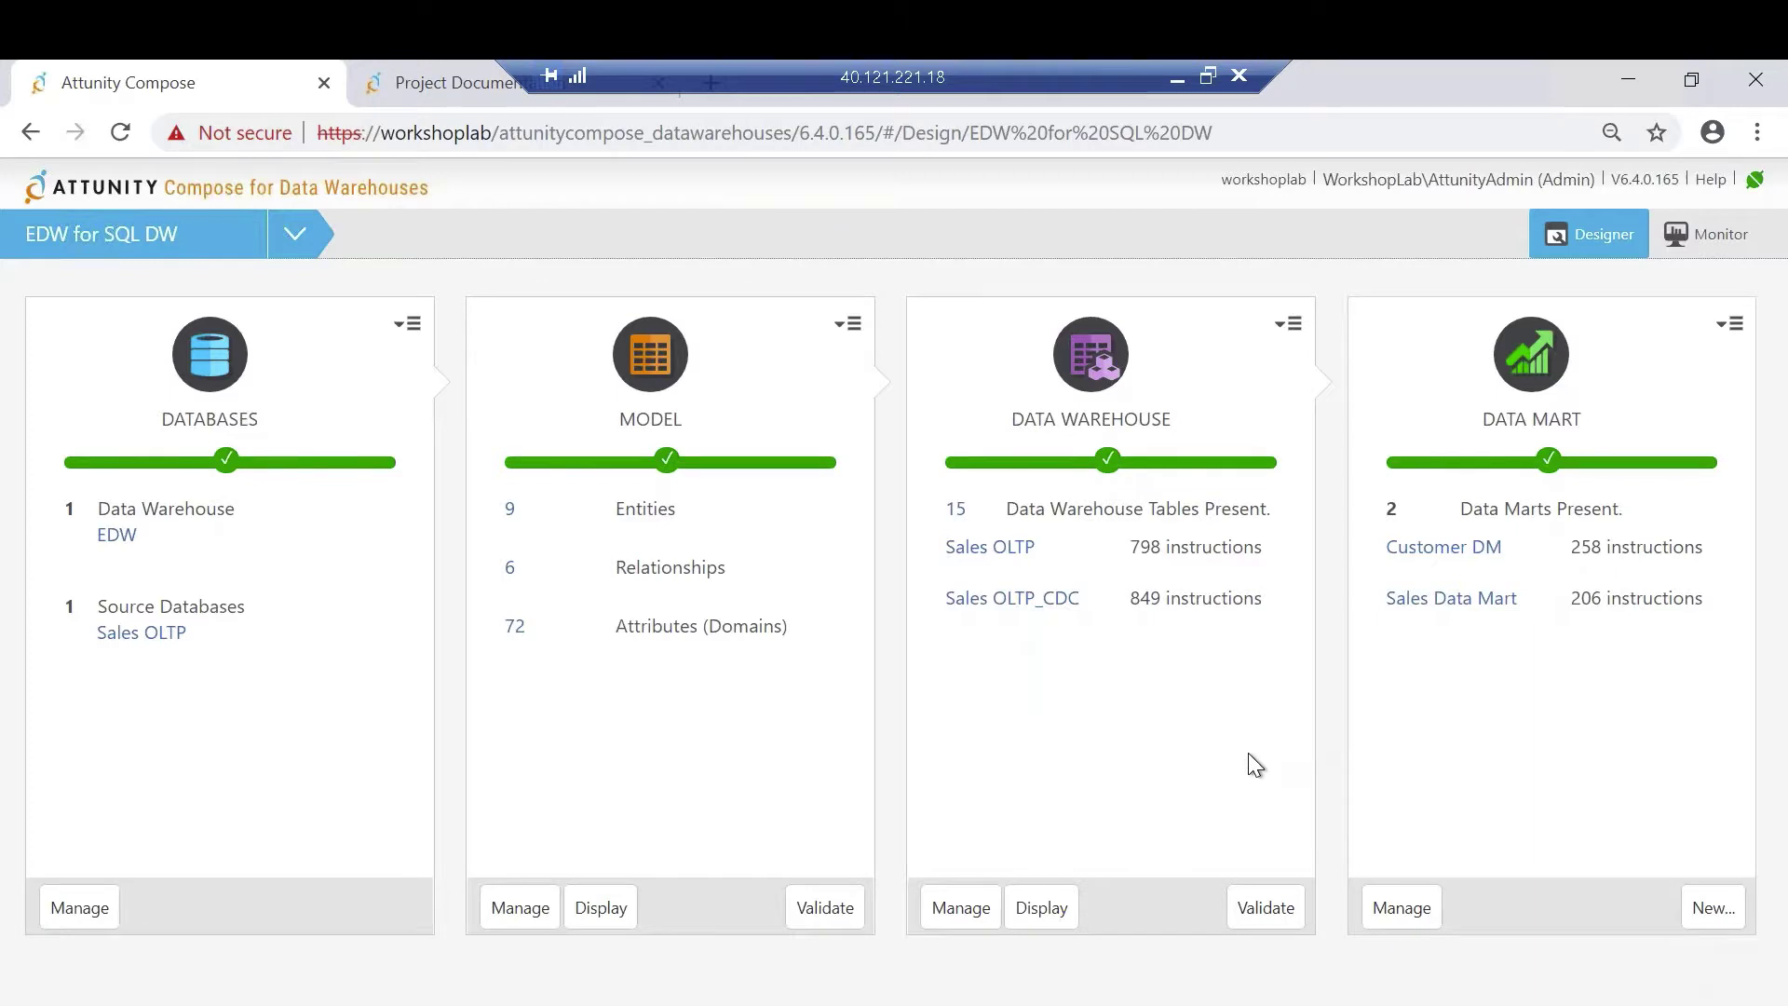
- Review the project's DDL scripts, examining the table creation statements in the Create_1_DWH script
left_click(1295, 333)
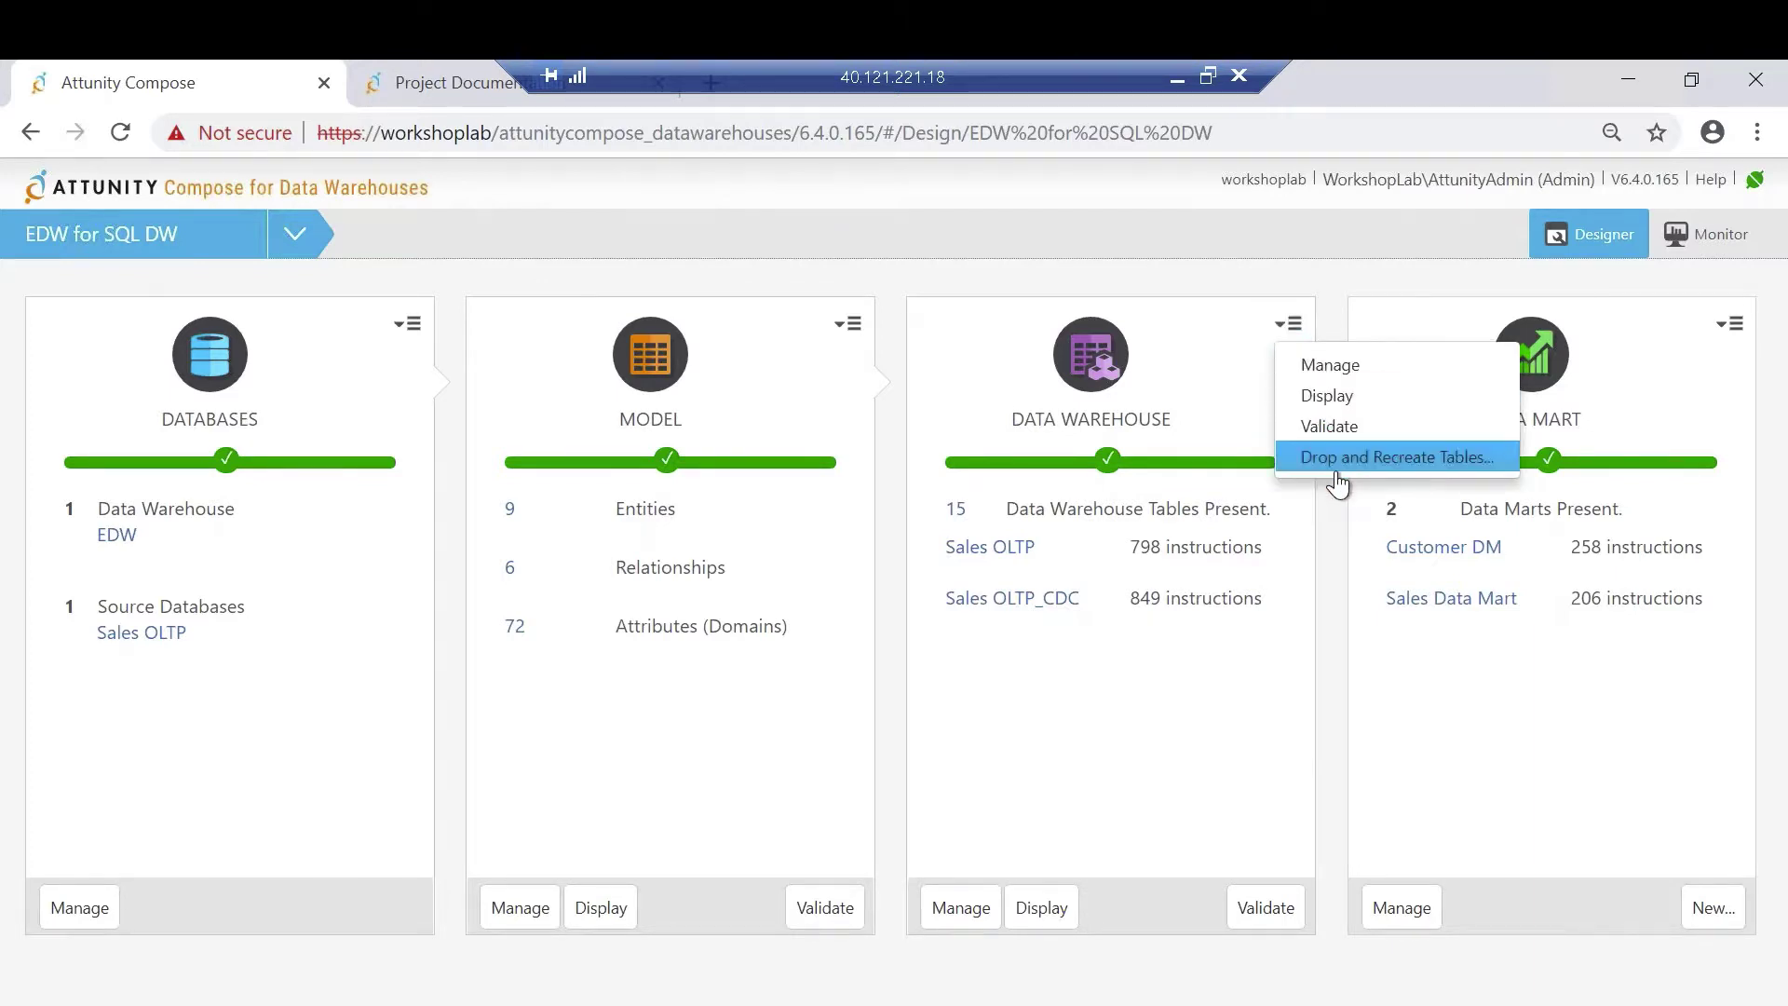
left_click(306, 242)
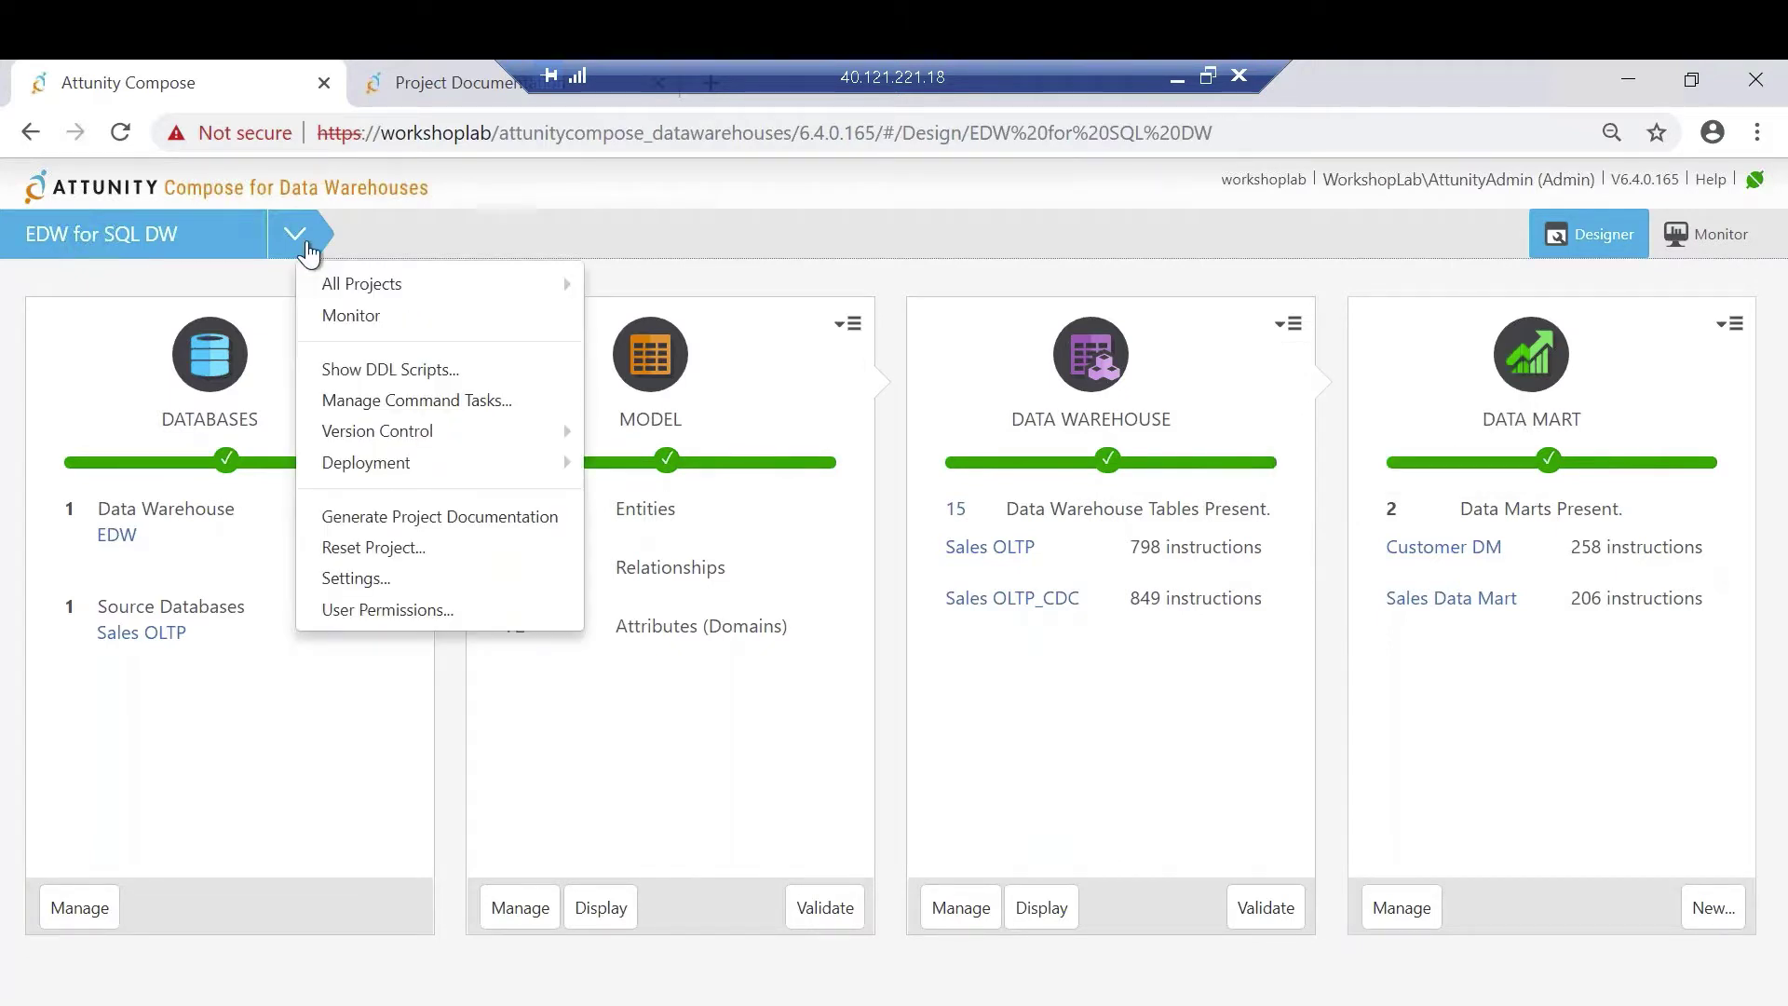
left_click(359, 371)
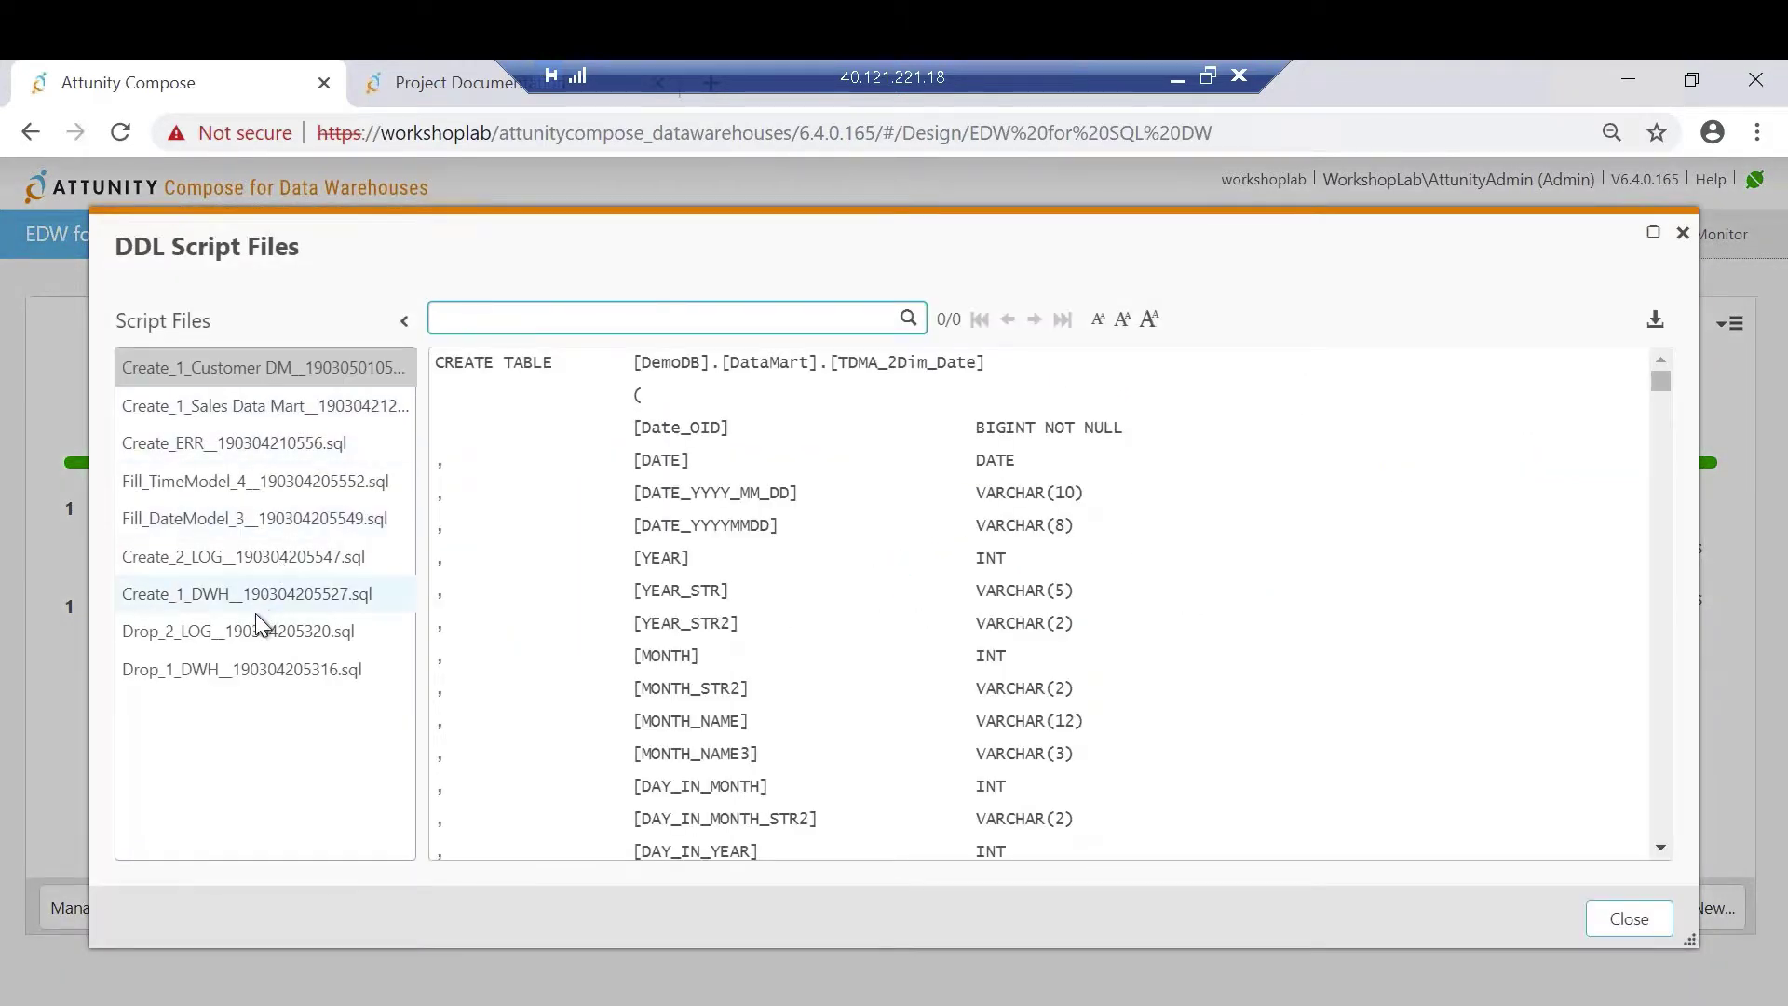
left_click(254, 596)
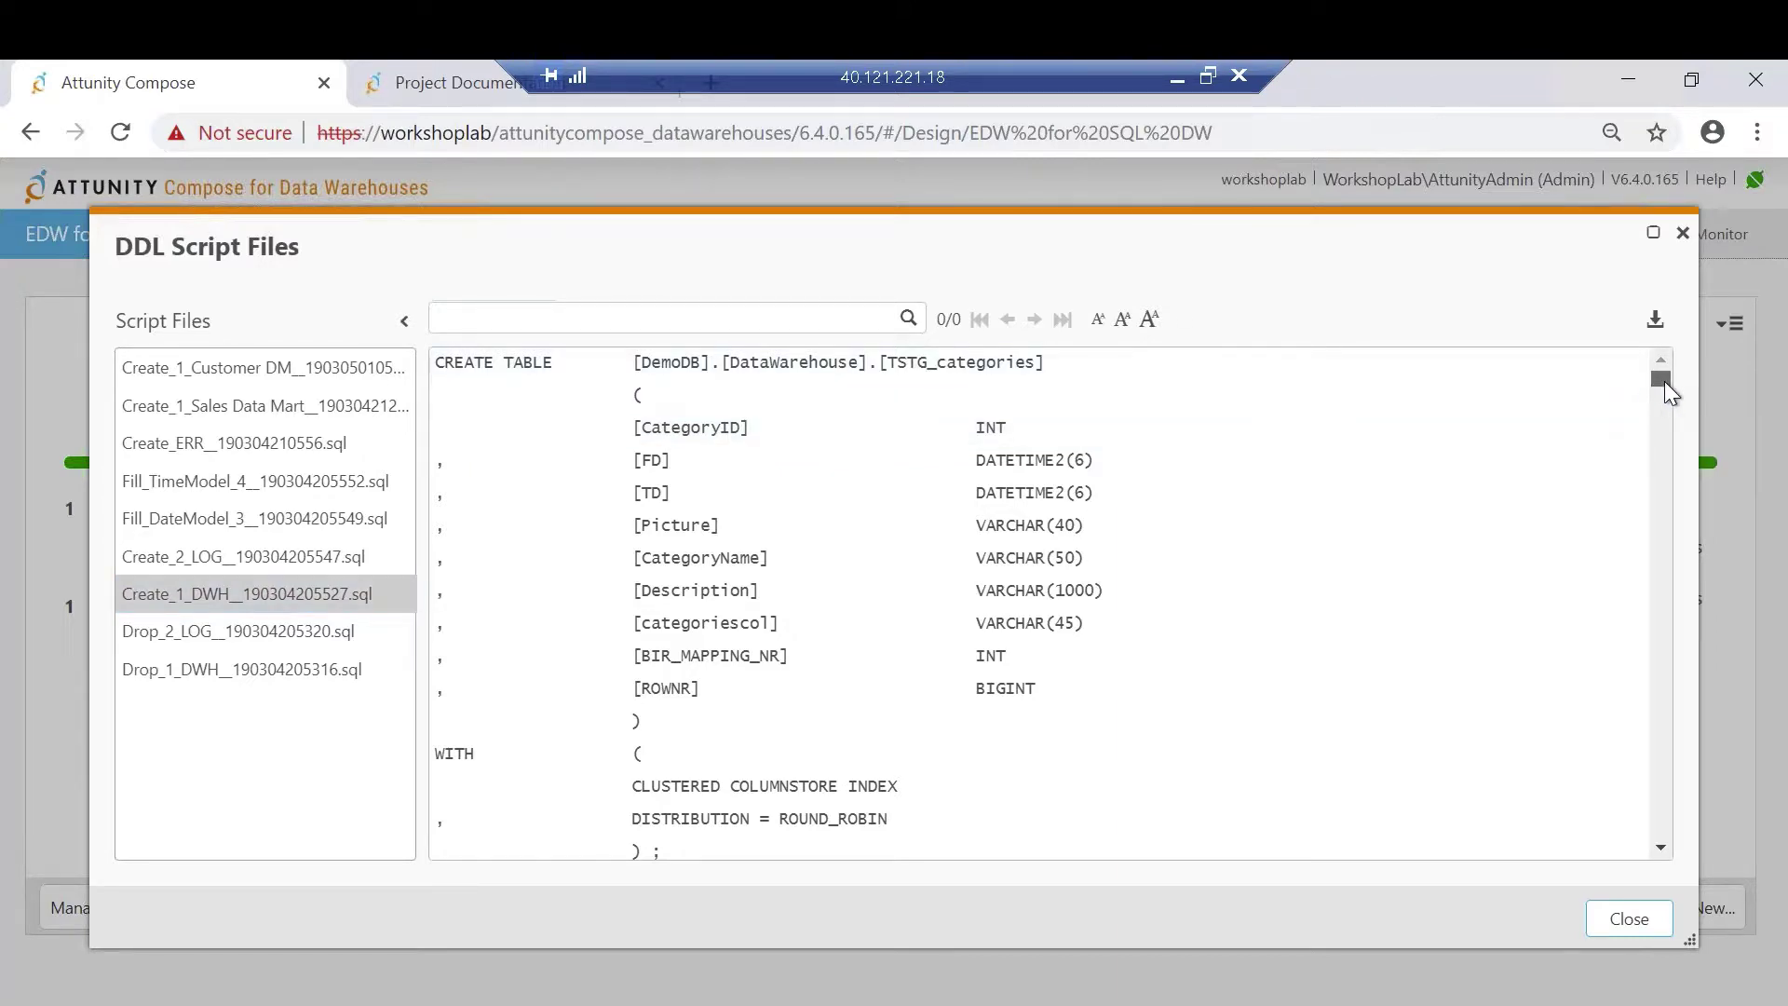
left_click_drag(1665, 384, 1646, 517)
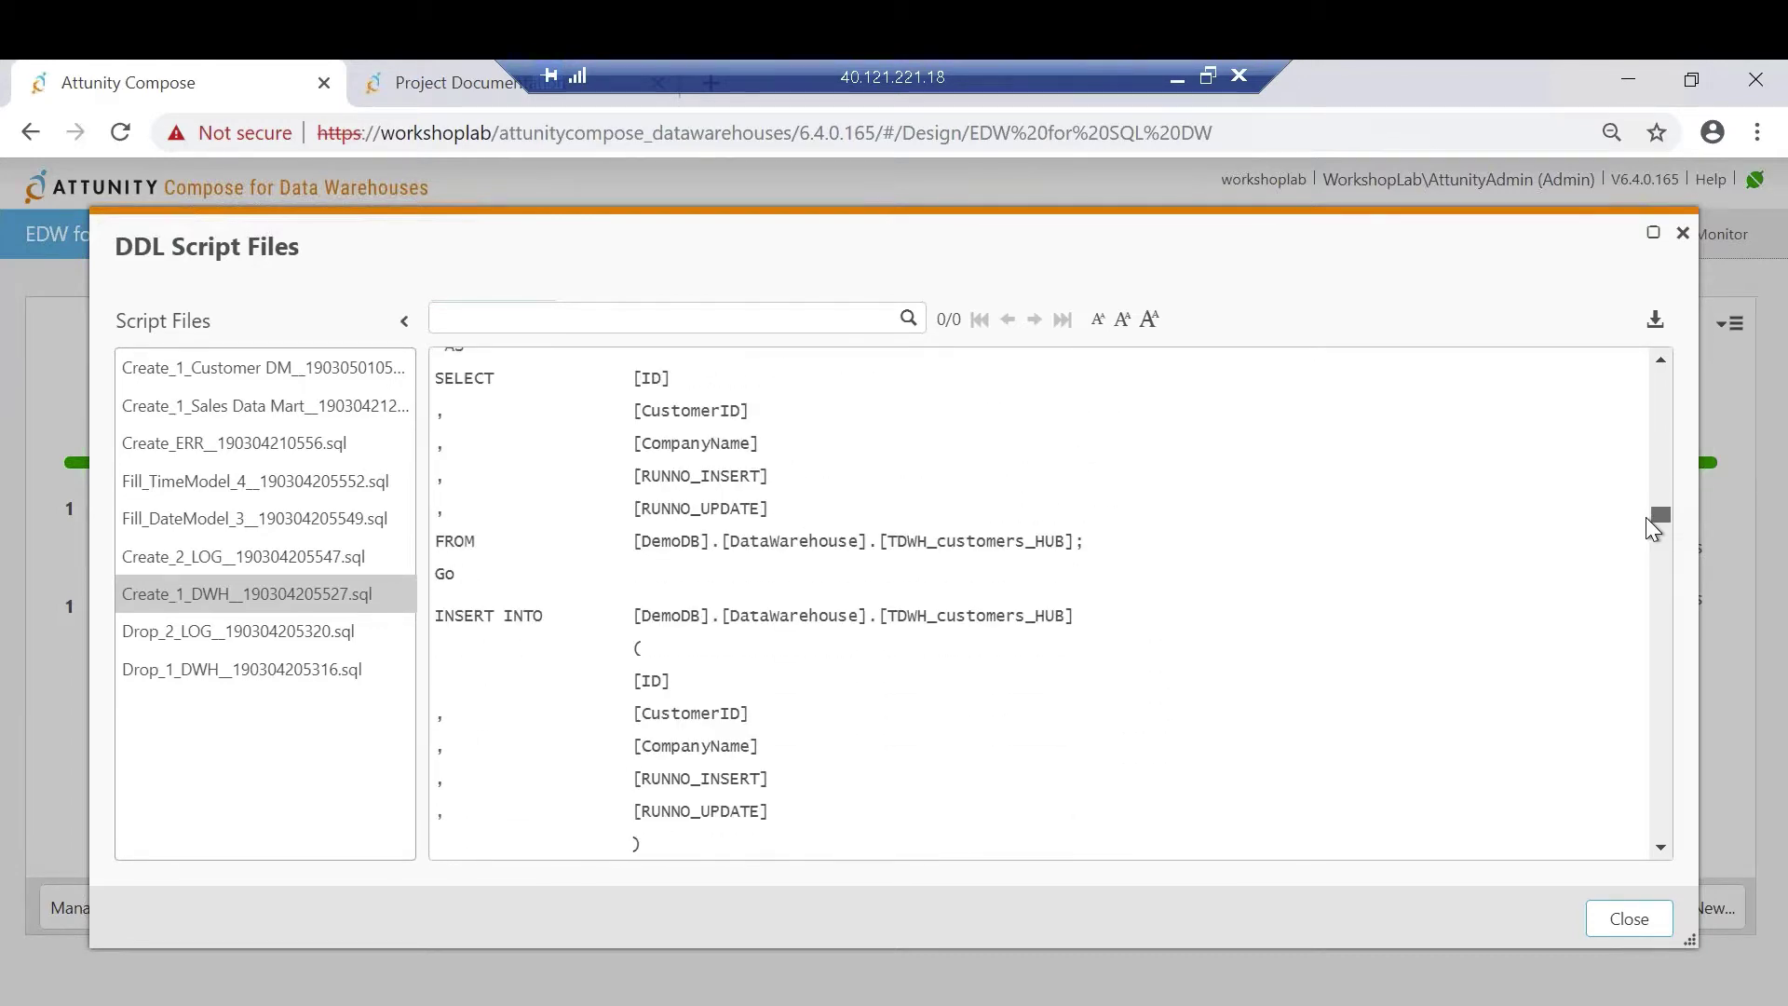
left_click(1629, 918)
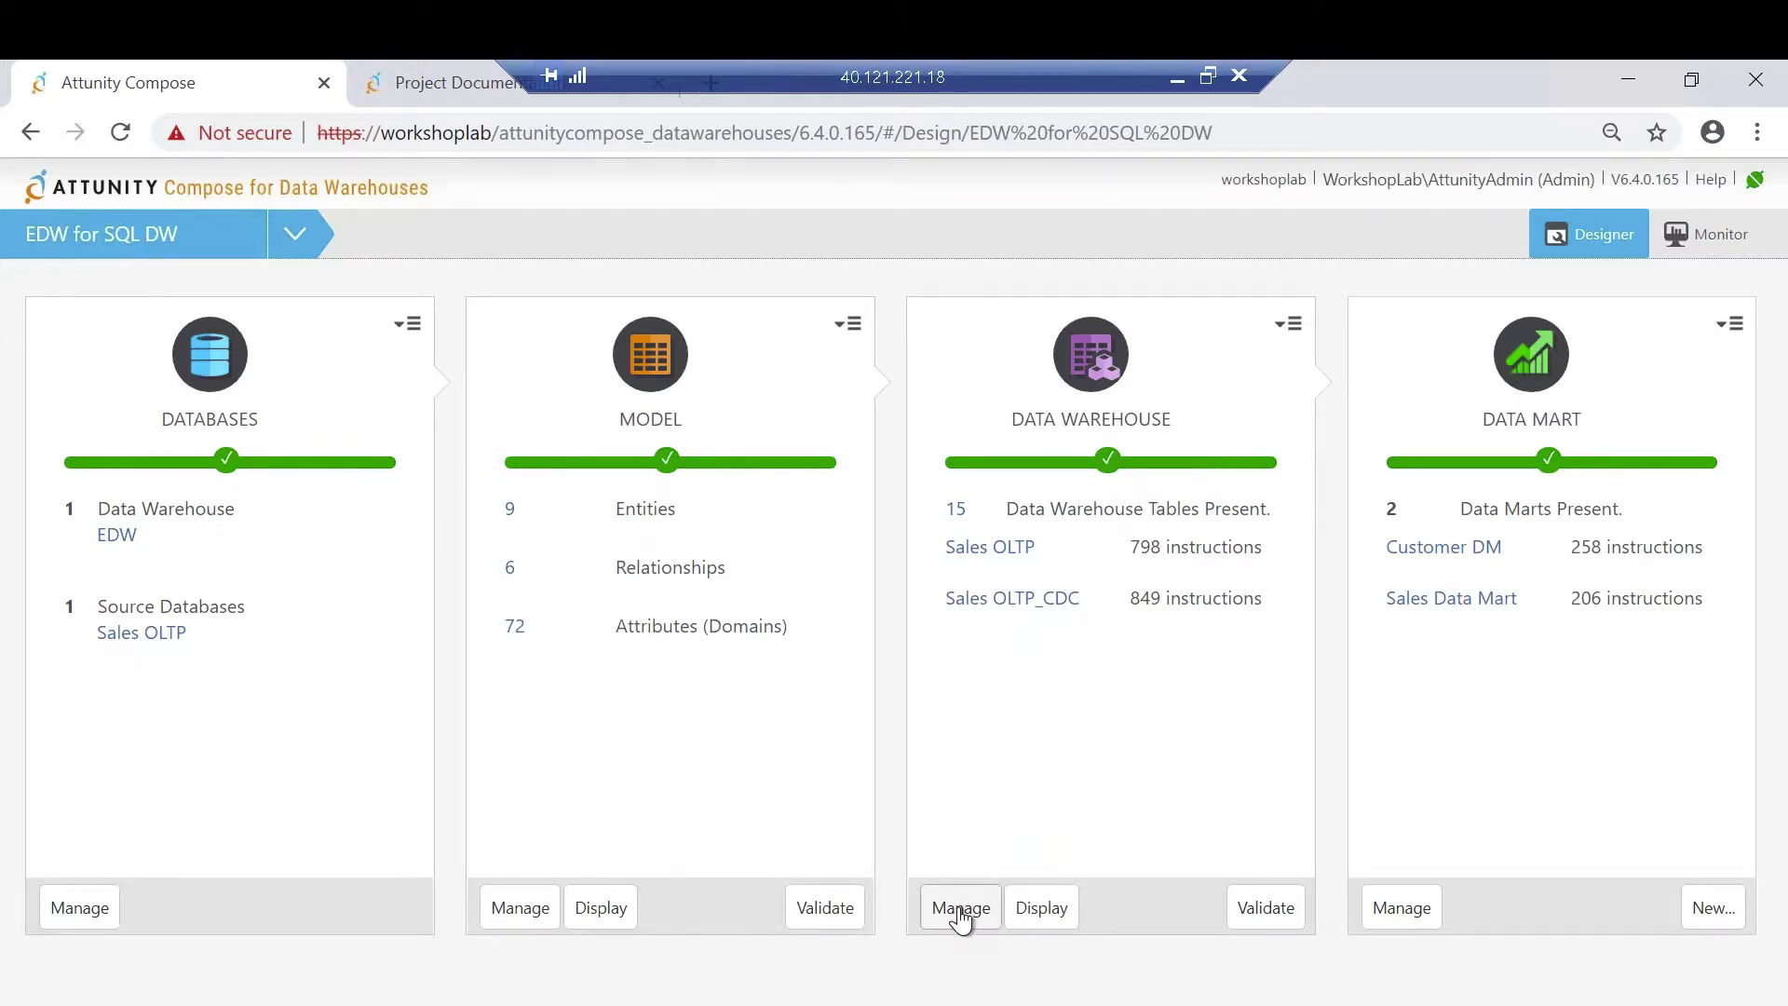
- Open the Map_order_details_Sales OLTP mapping from the data warehouse ETL sets and parse the TotalAmount expression
left_click(960, 908)
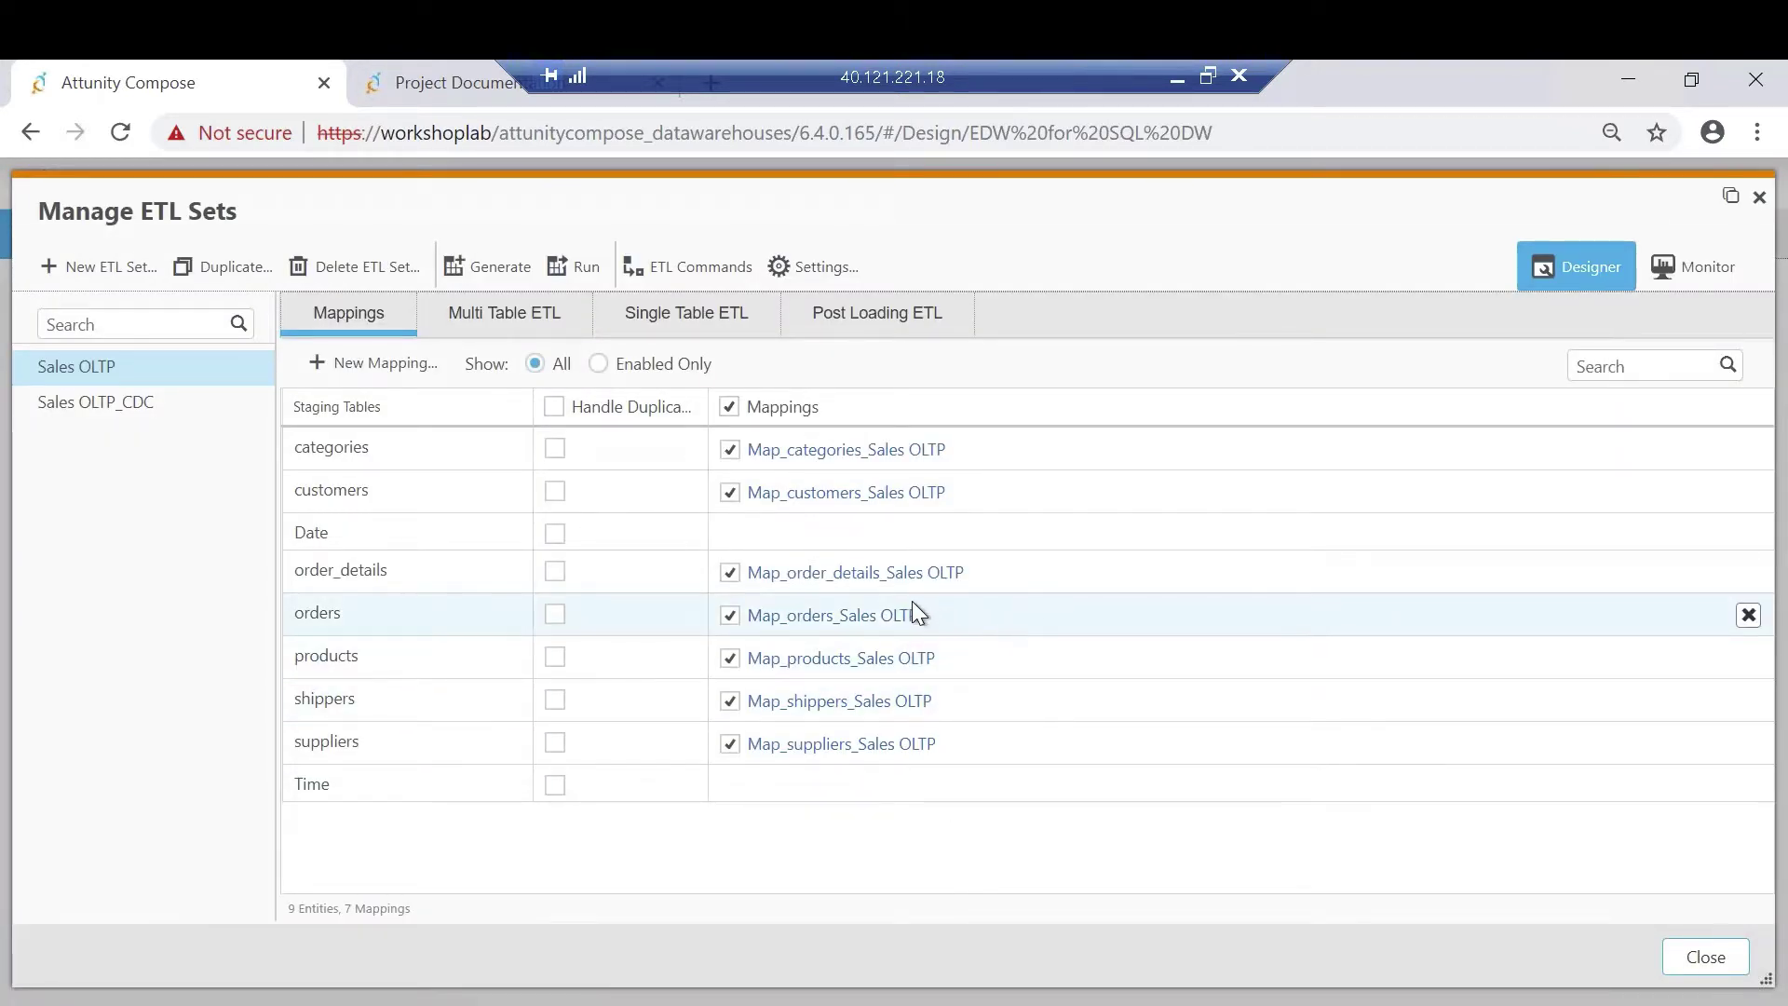
left_click(858, 572)
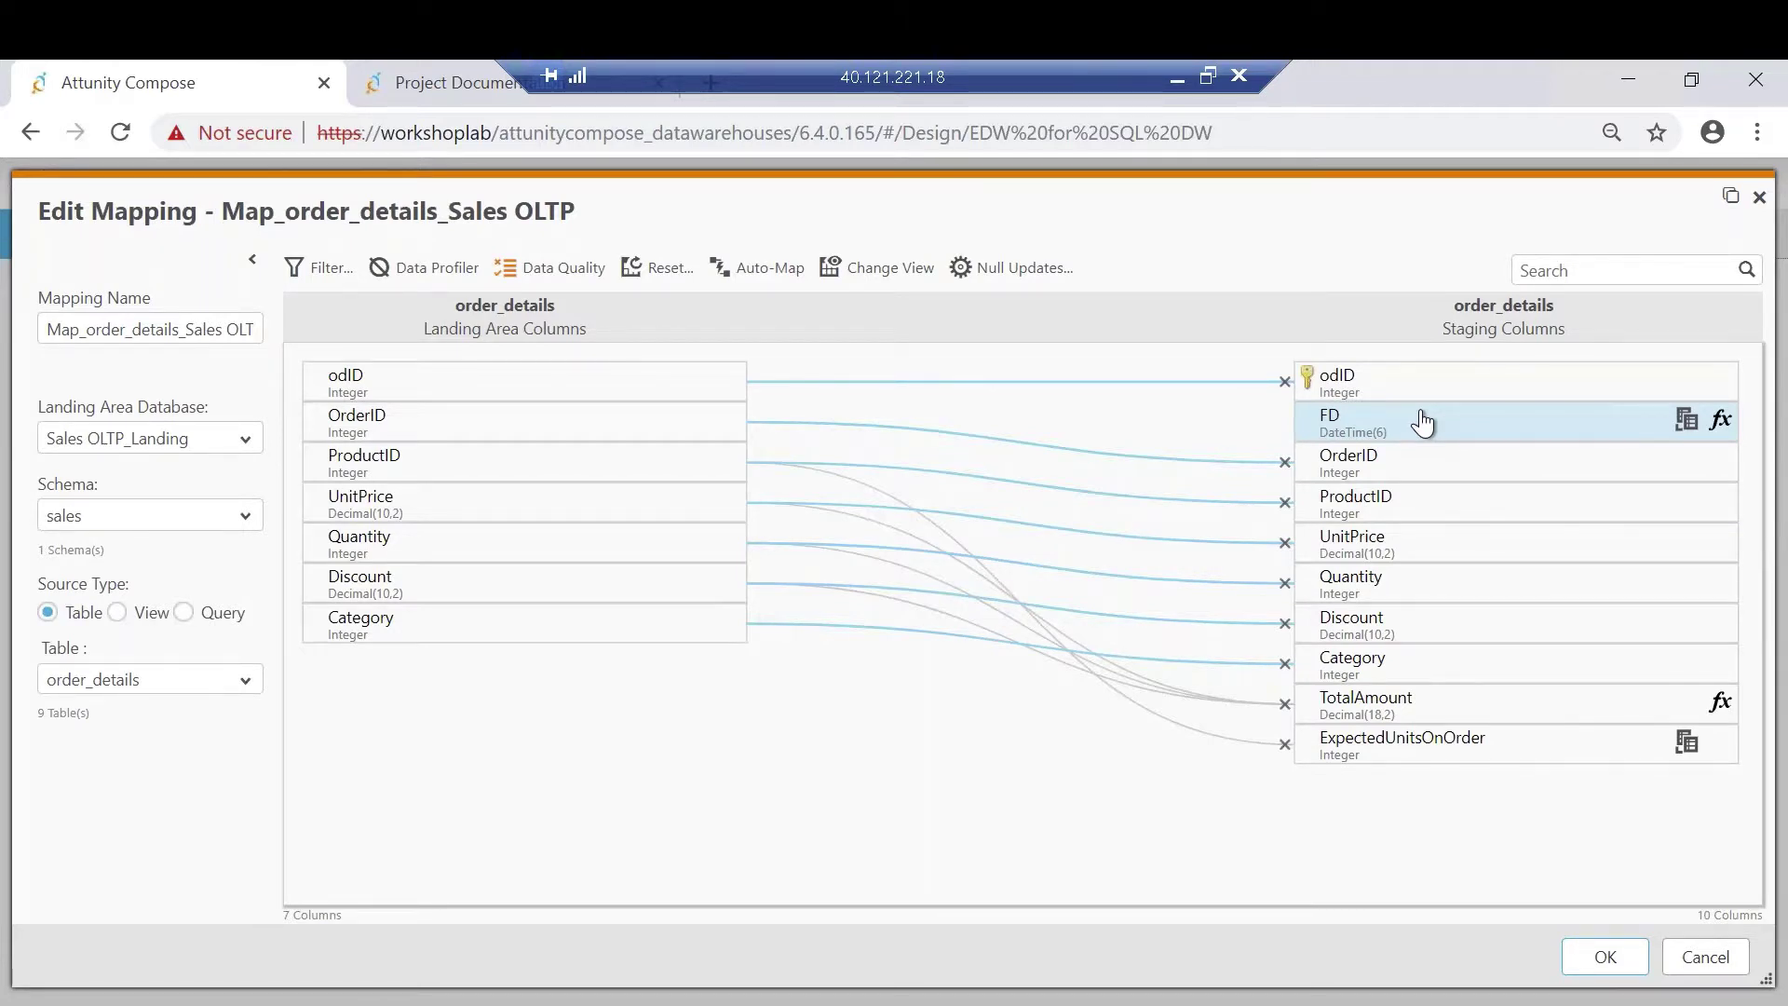
left_click(1722, 704)
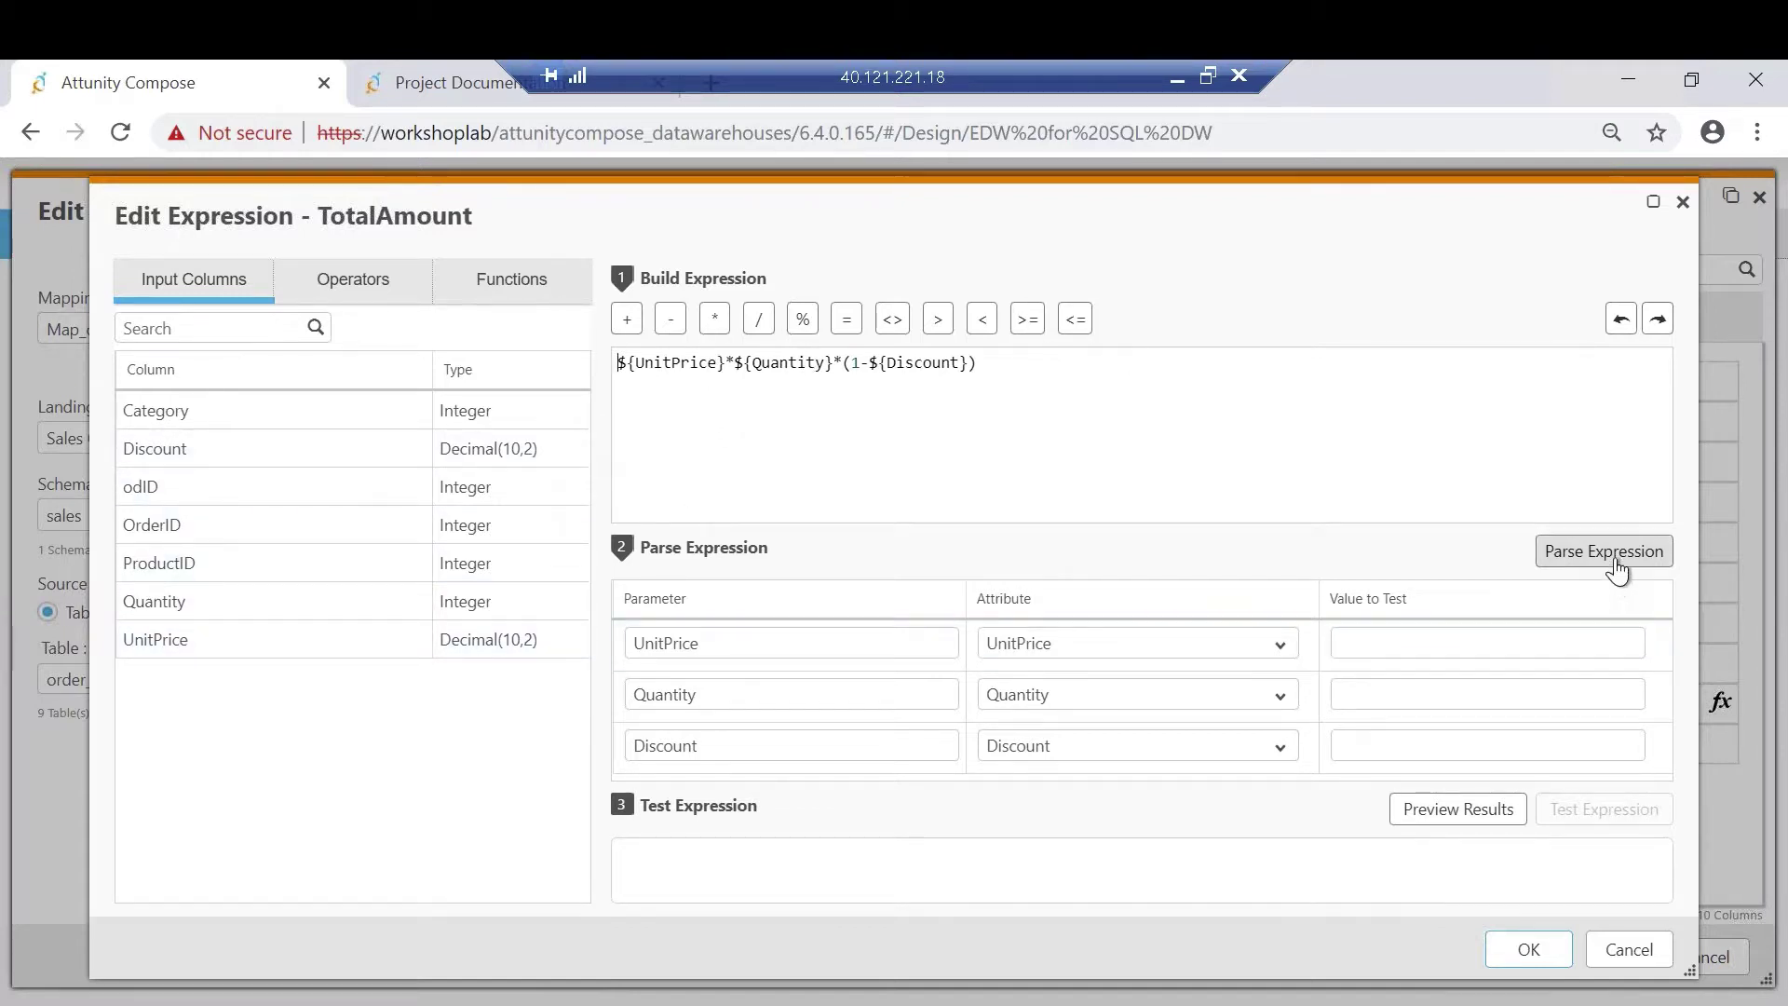
- Test the TotalAmount expression with UnitPrice 5.00, Quantity 3 and Discount .25, and accept the expression
left_click(1447, 645)
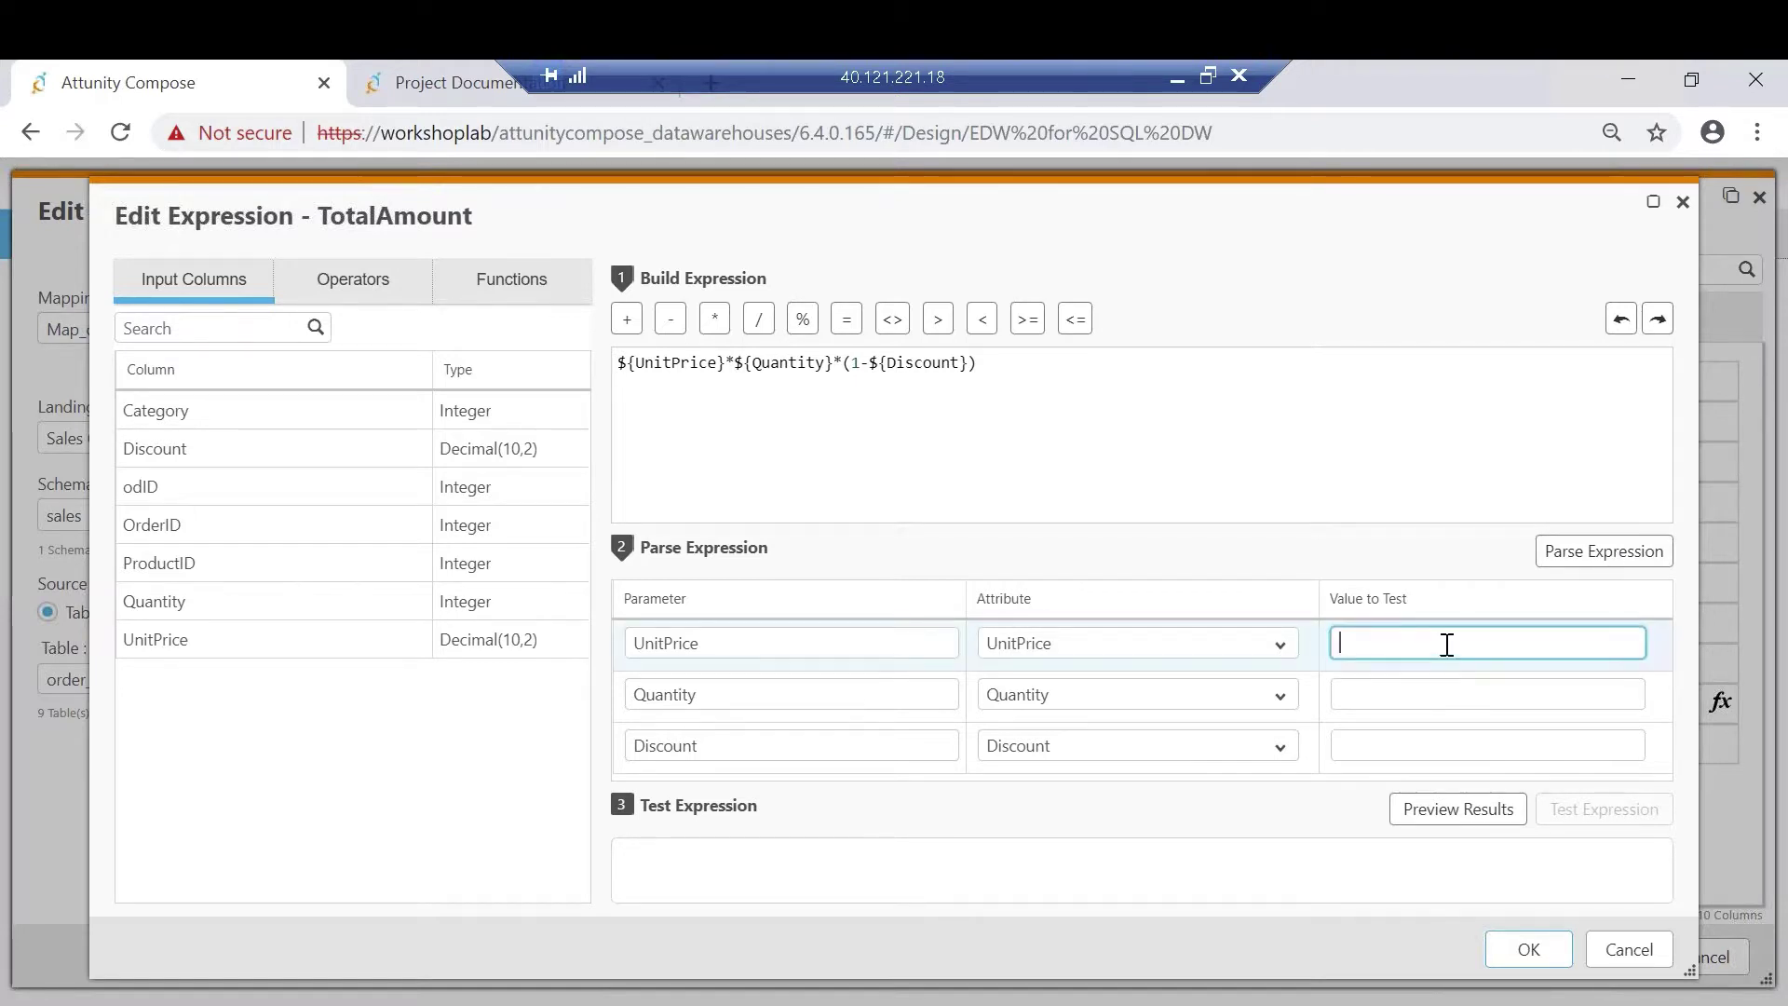
type("5")
left_click(1436, 692)
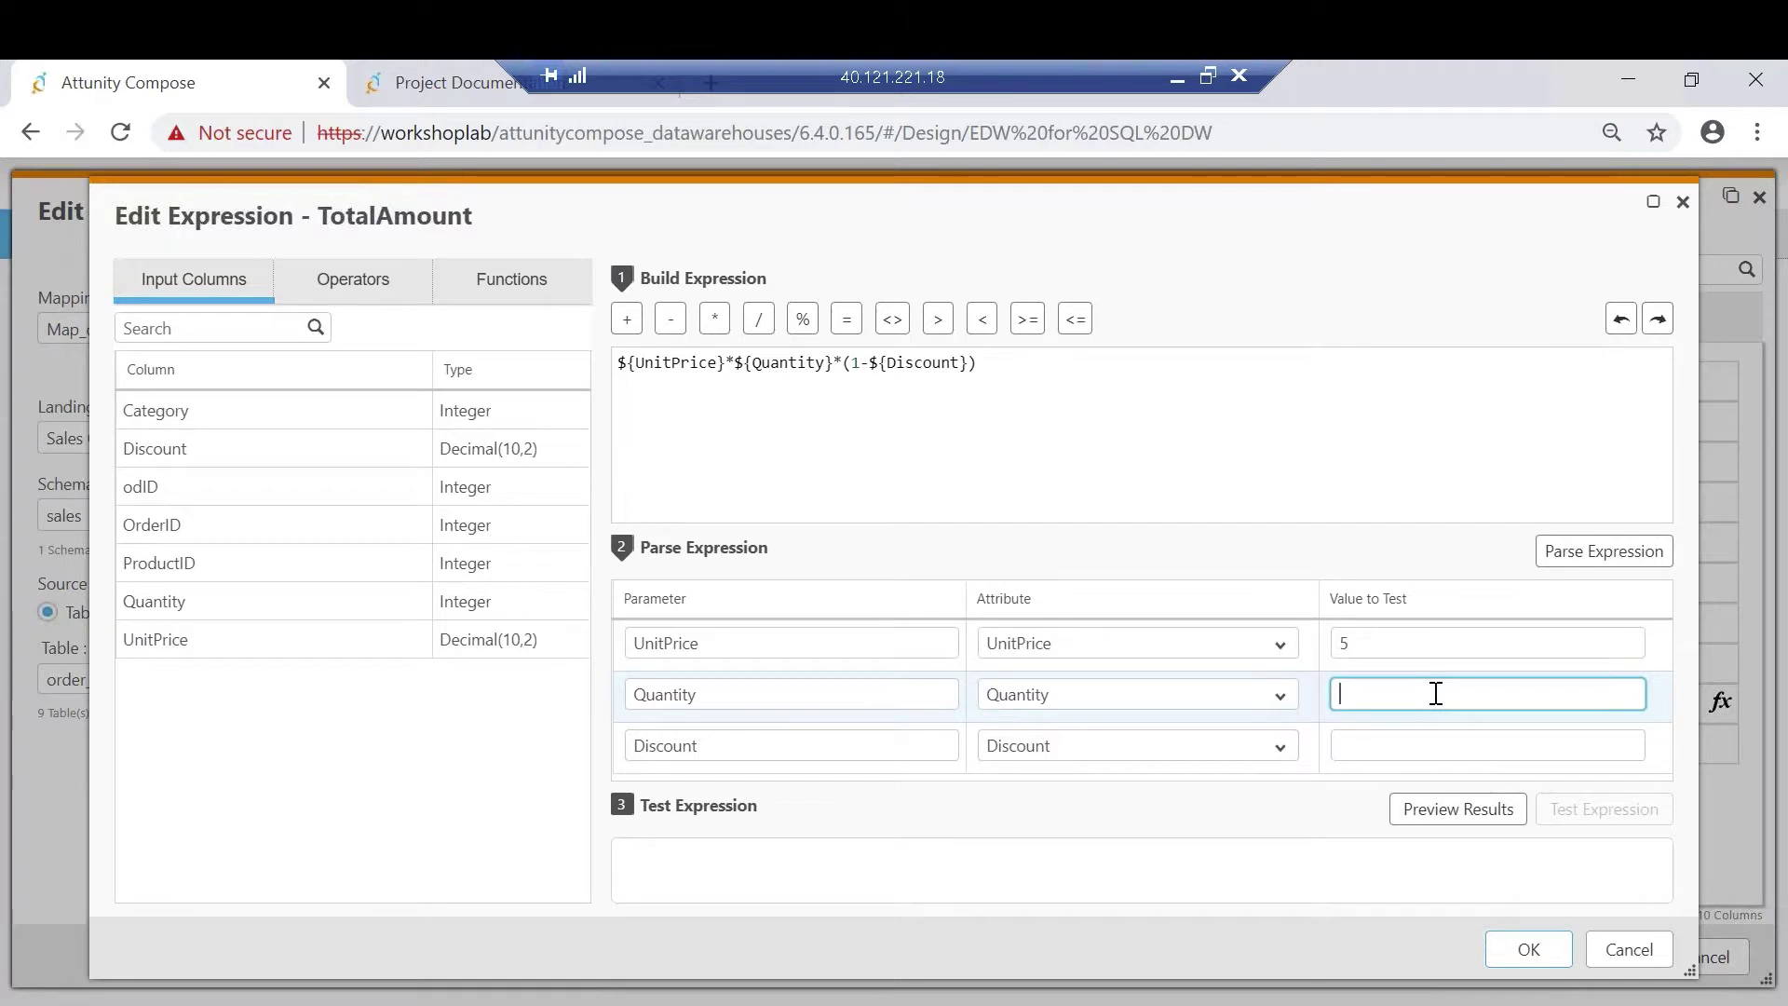
left_click(1419, 643)
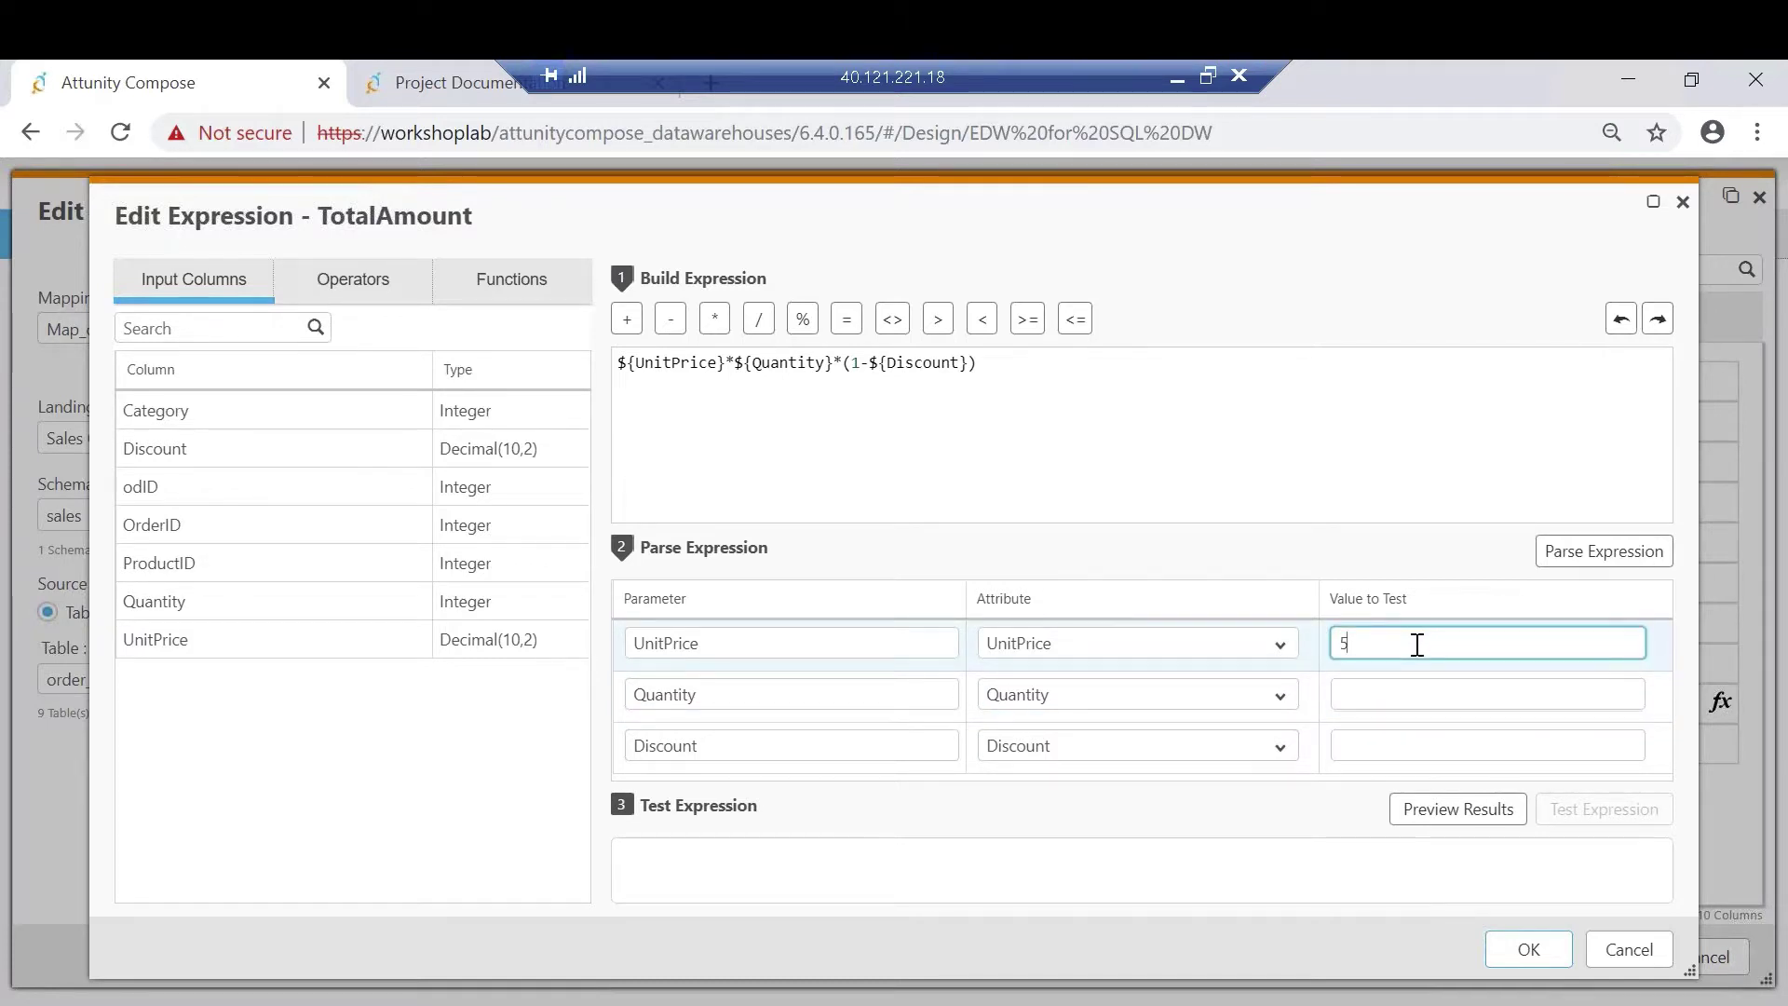
type(".00")
left_click(1386, 686)
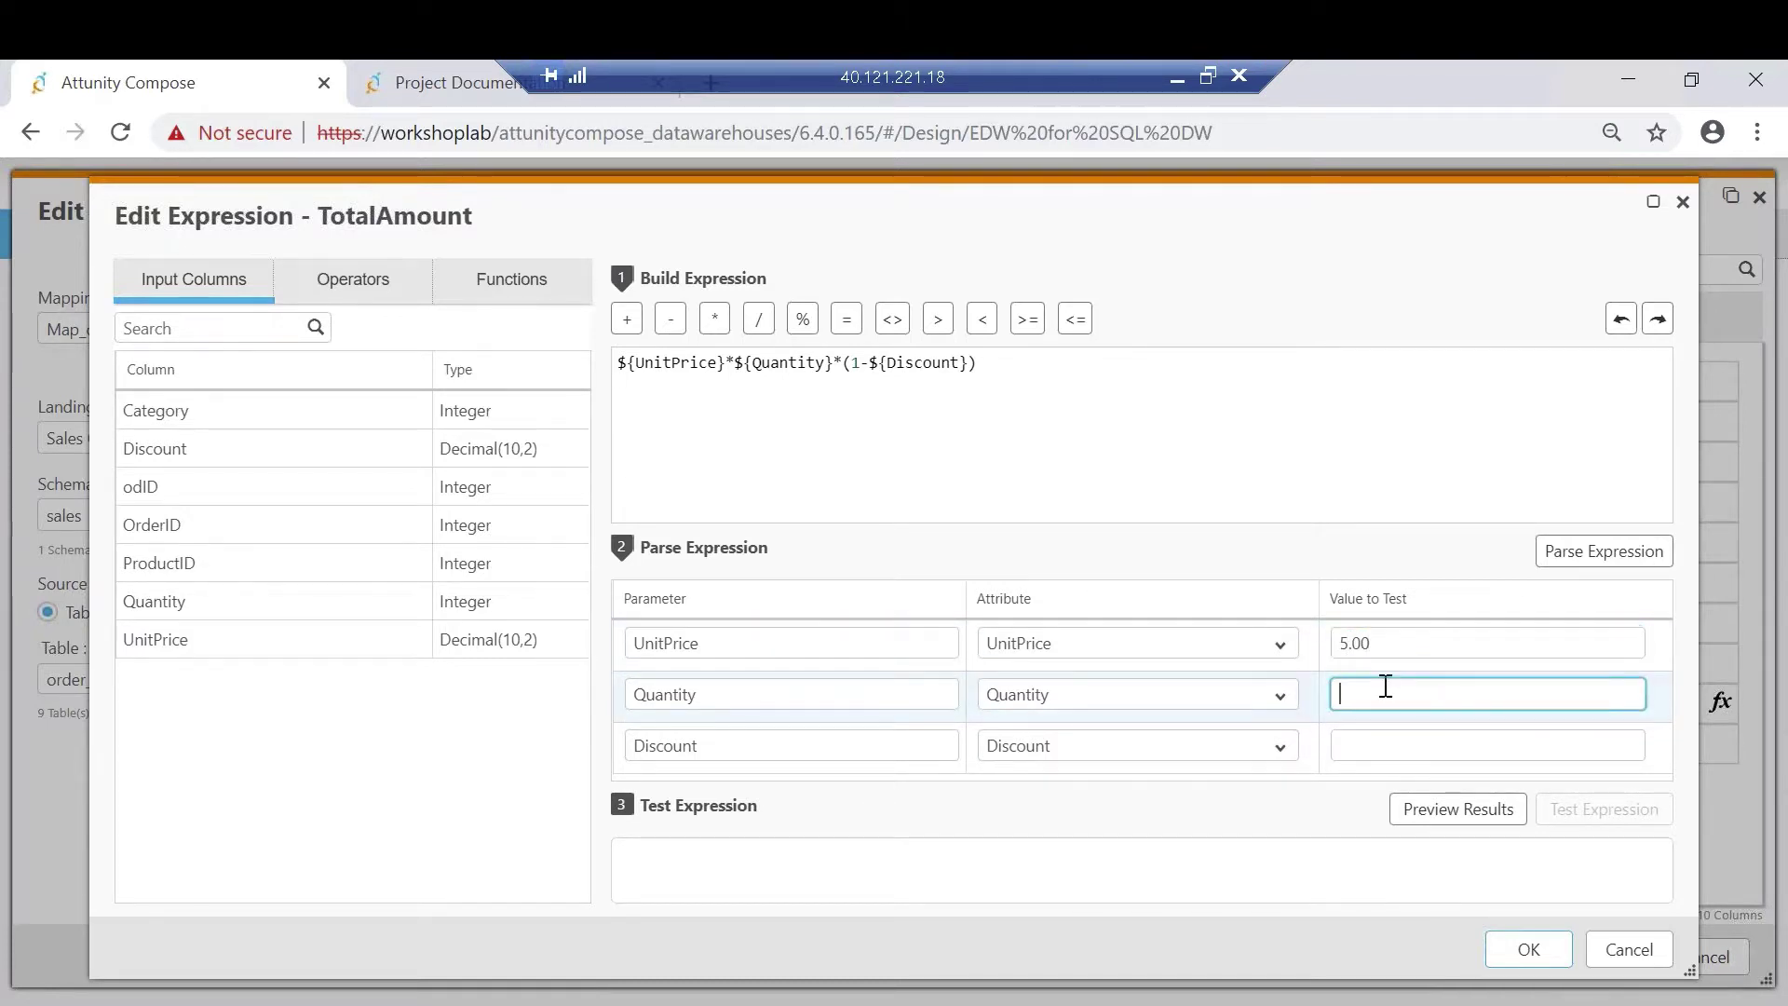
type("3")
left_click(1361, 746)
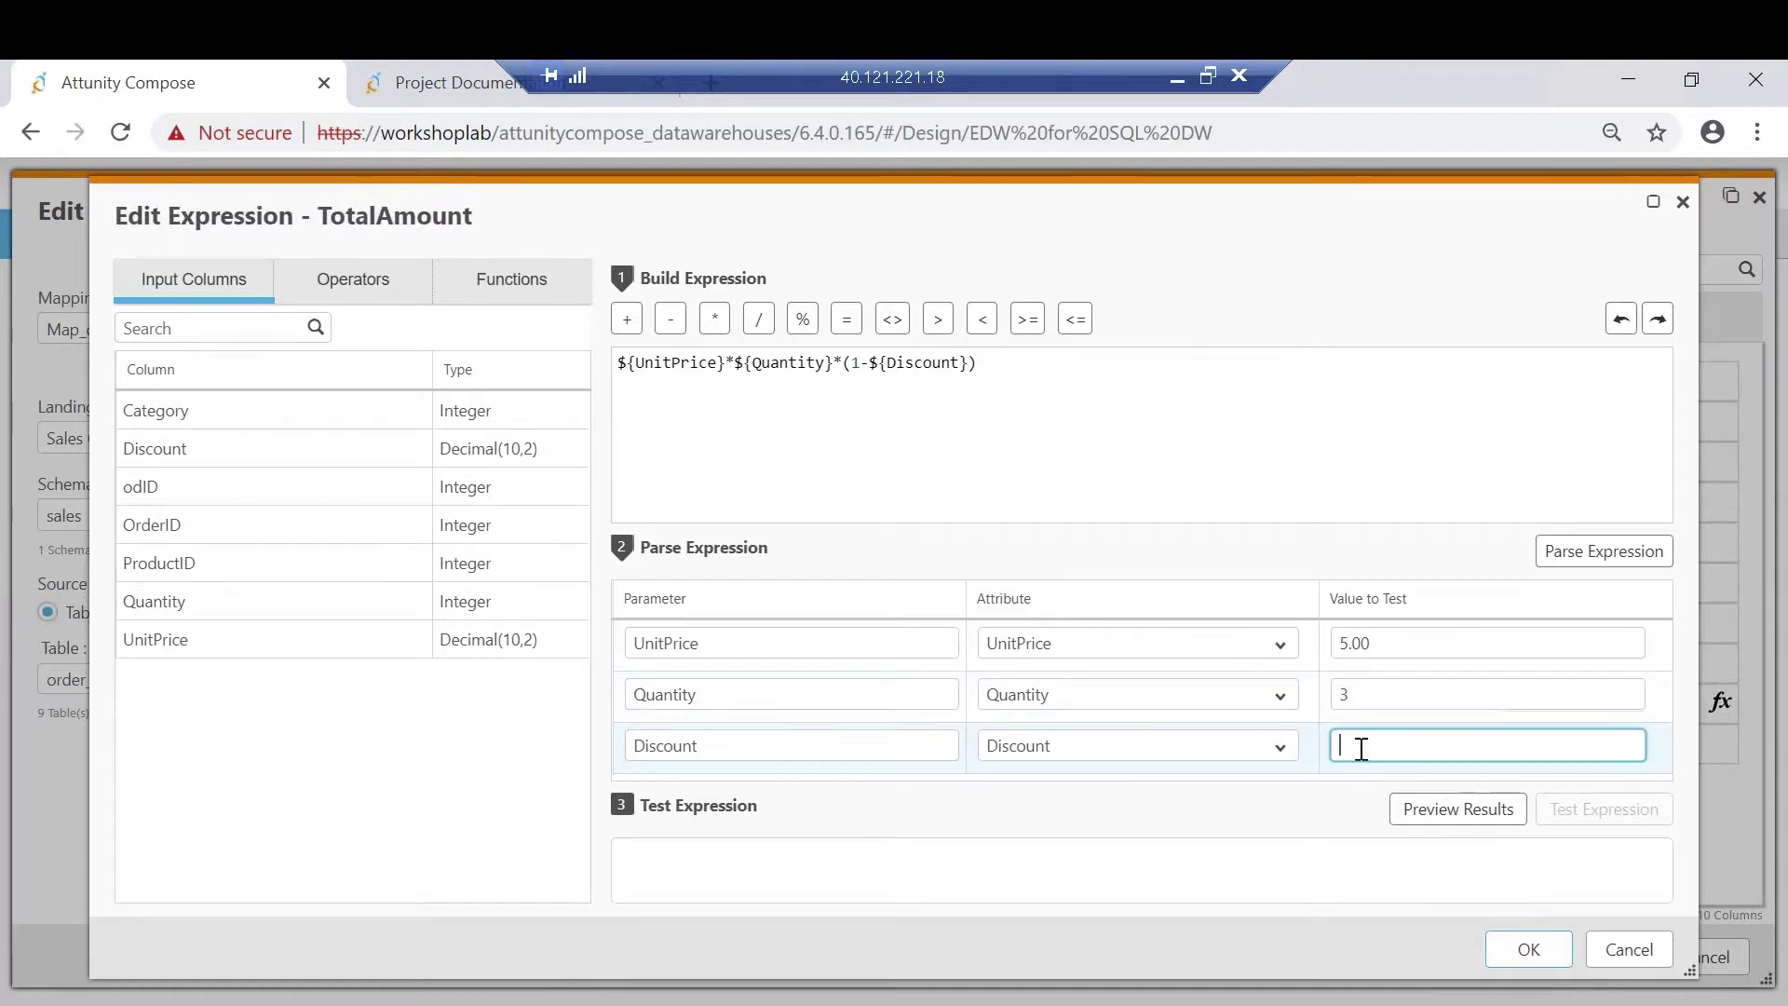
type(".25")
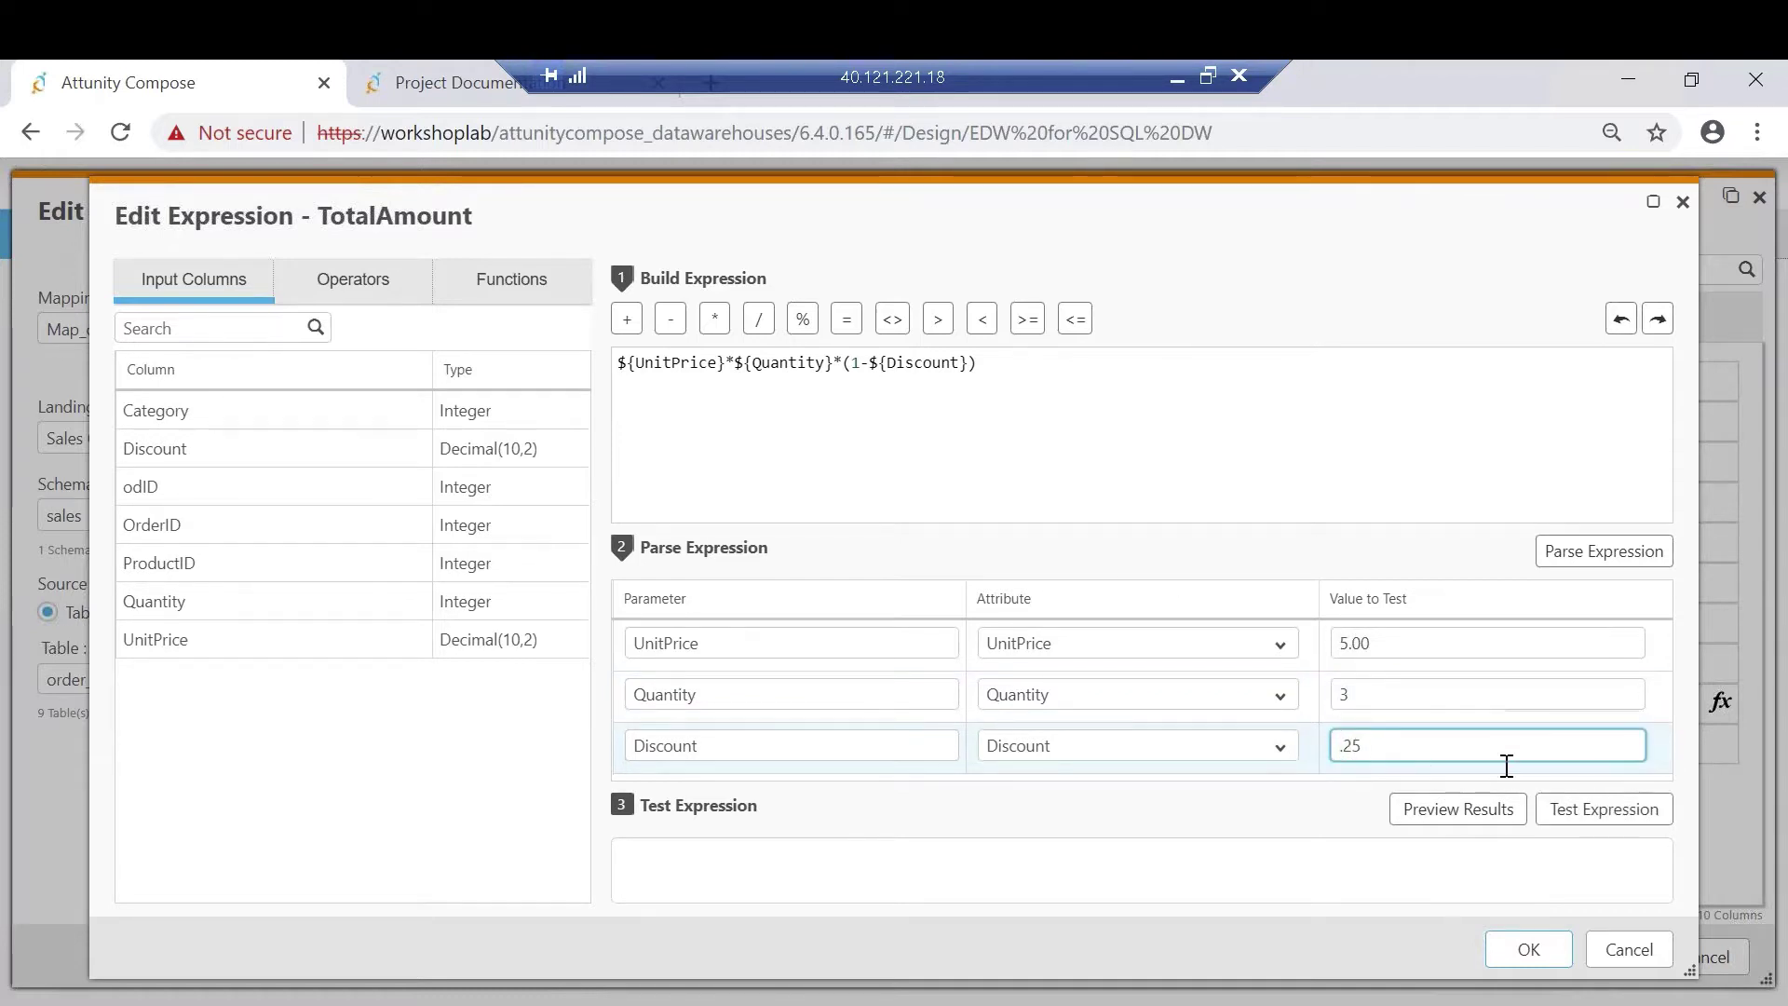
left_click(1608, 823)
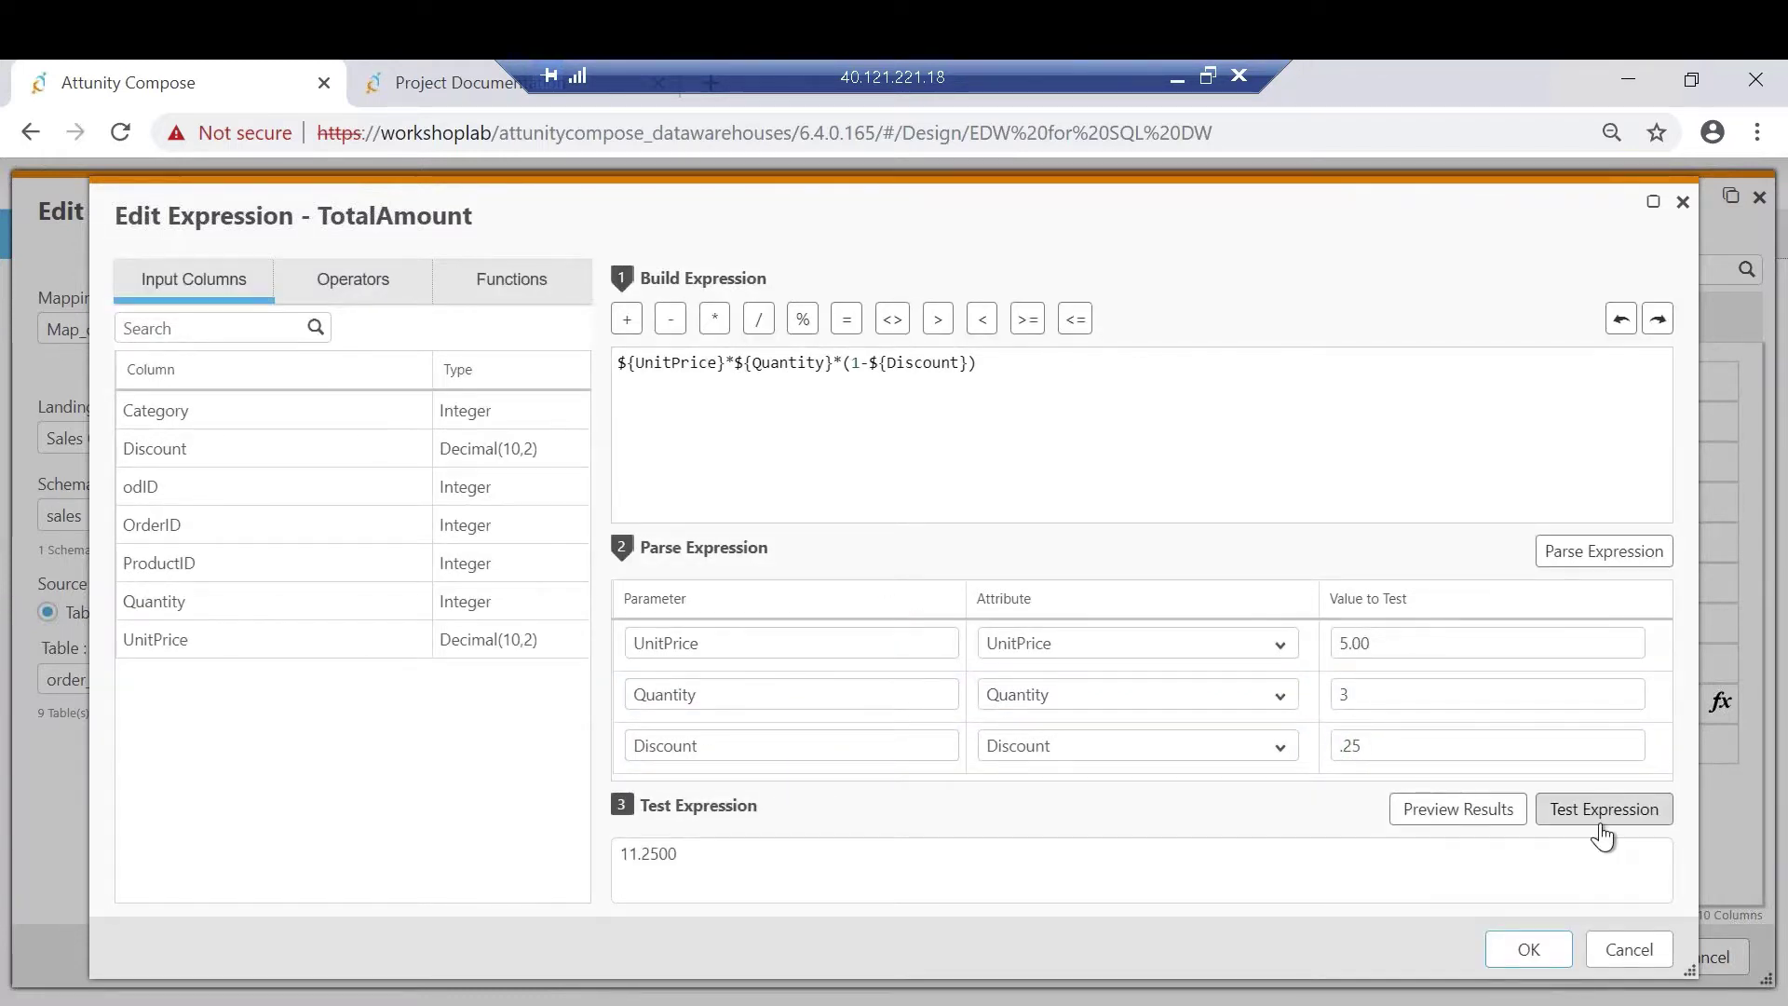
left_click(1526, 955)
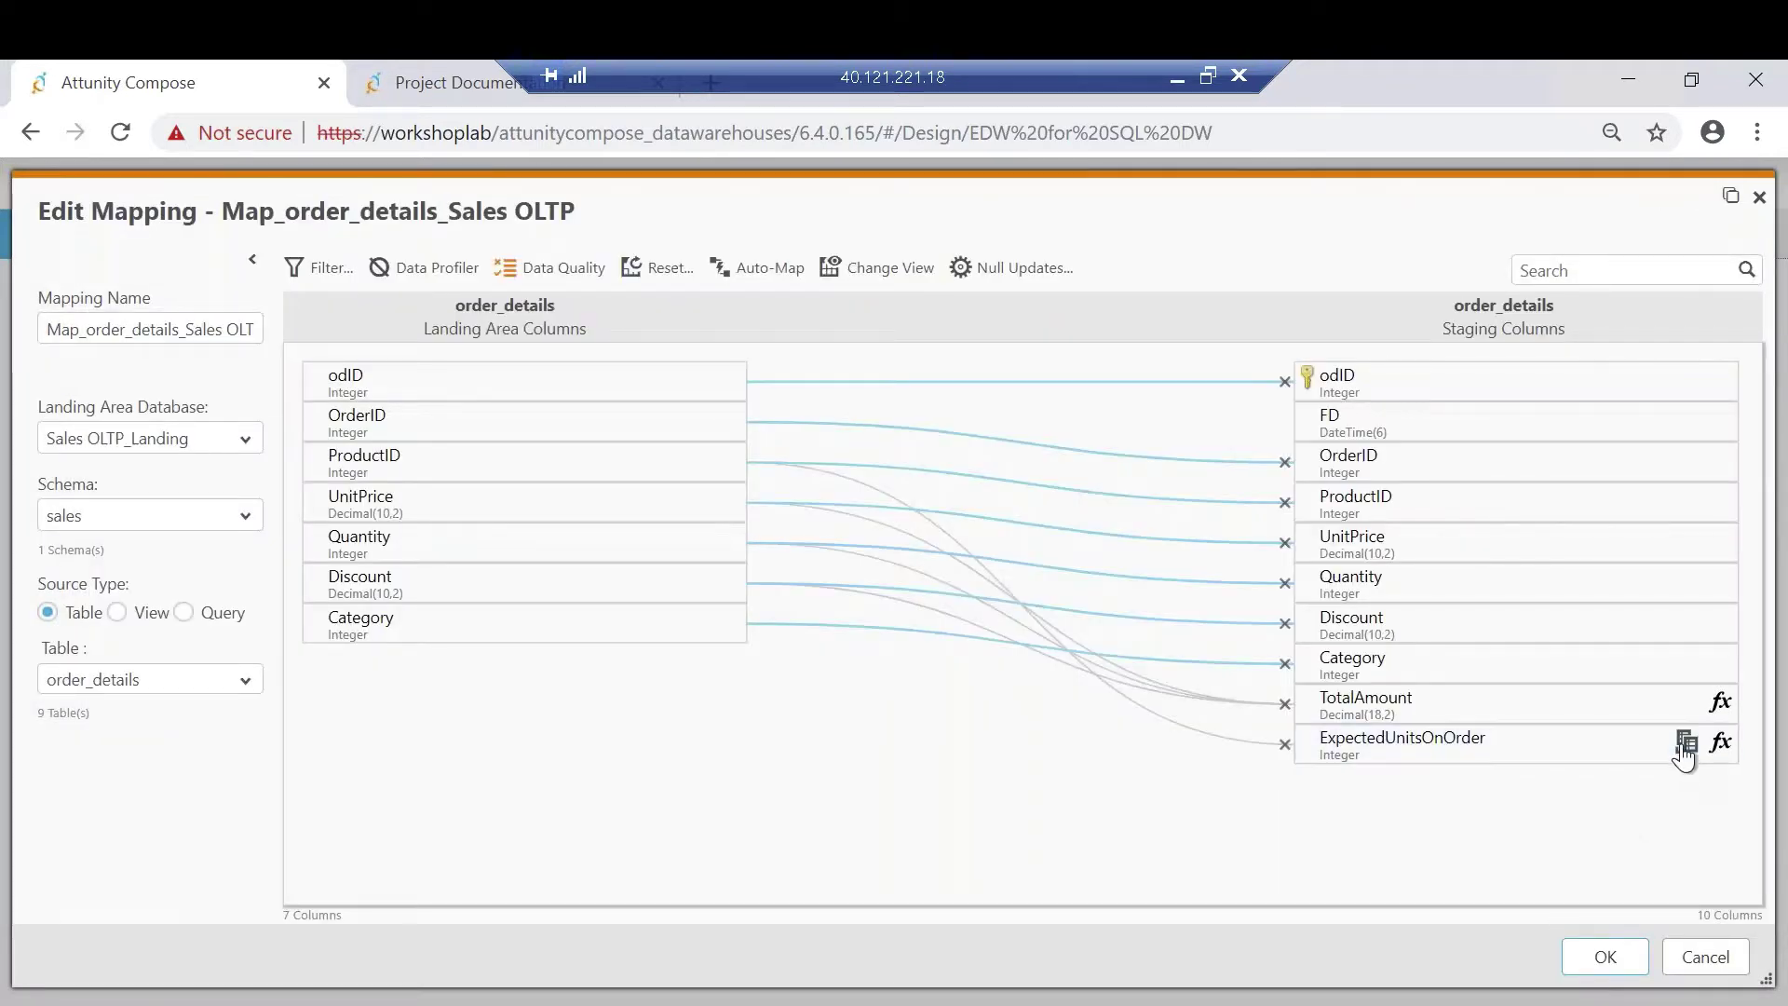
- Examine the ExpectedUnitsOnOrder lookup transformation, including its condition and result column expressions, without changing it
mouse_move(1684, 750)
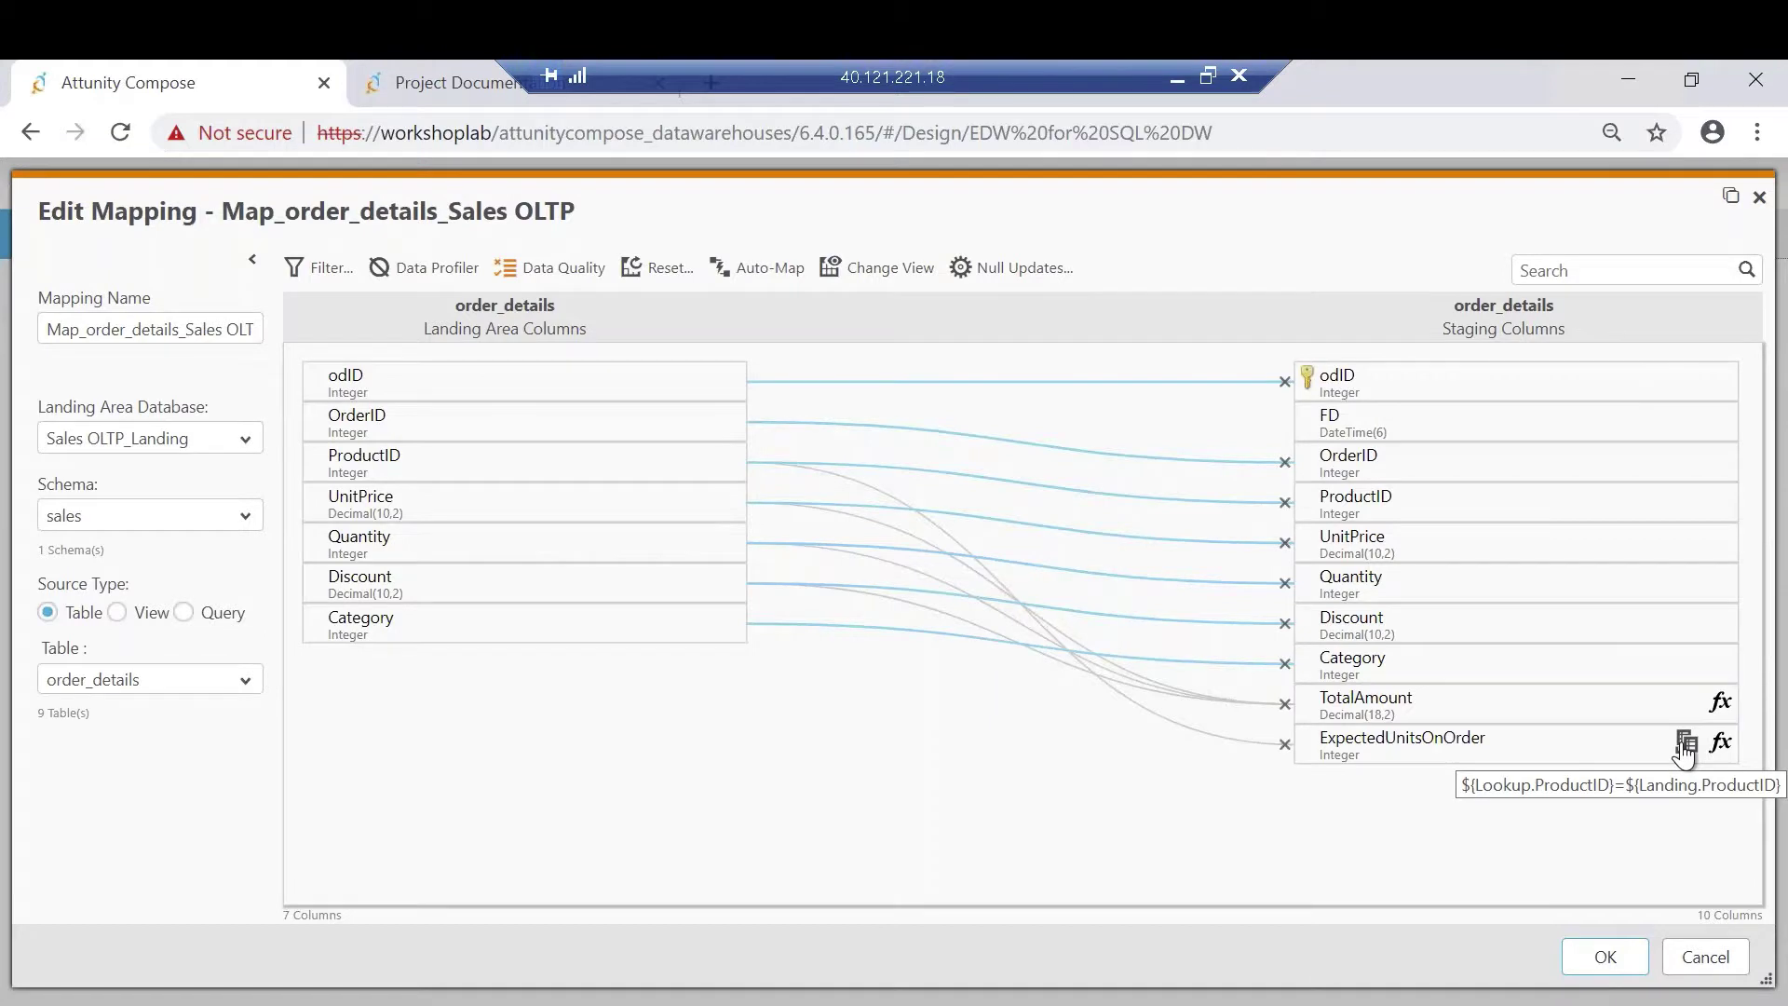
left_click(1686, 743)
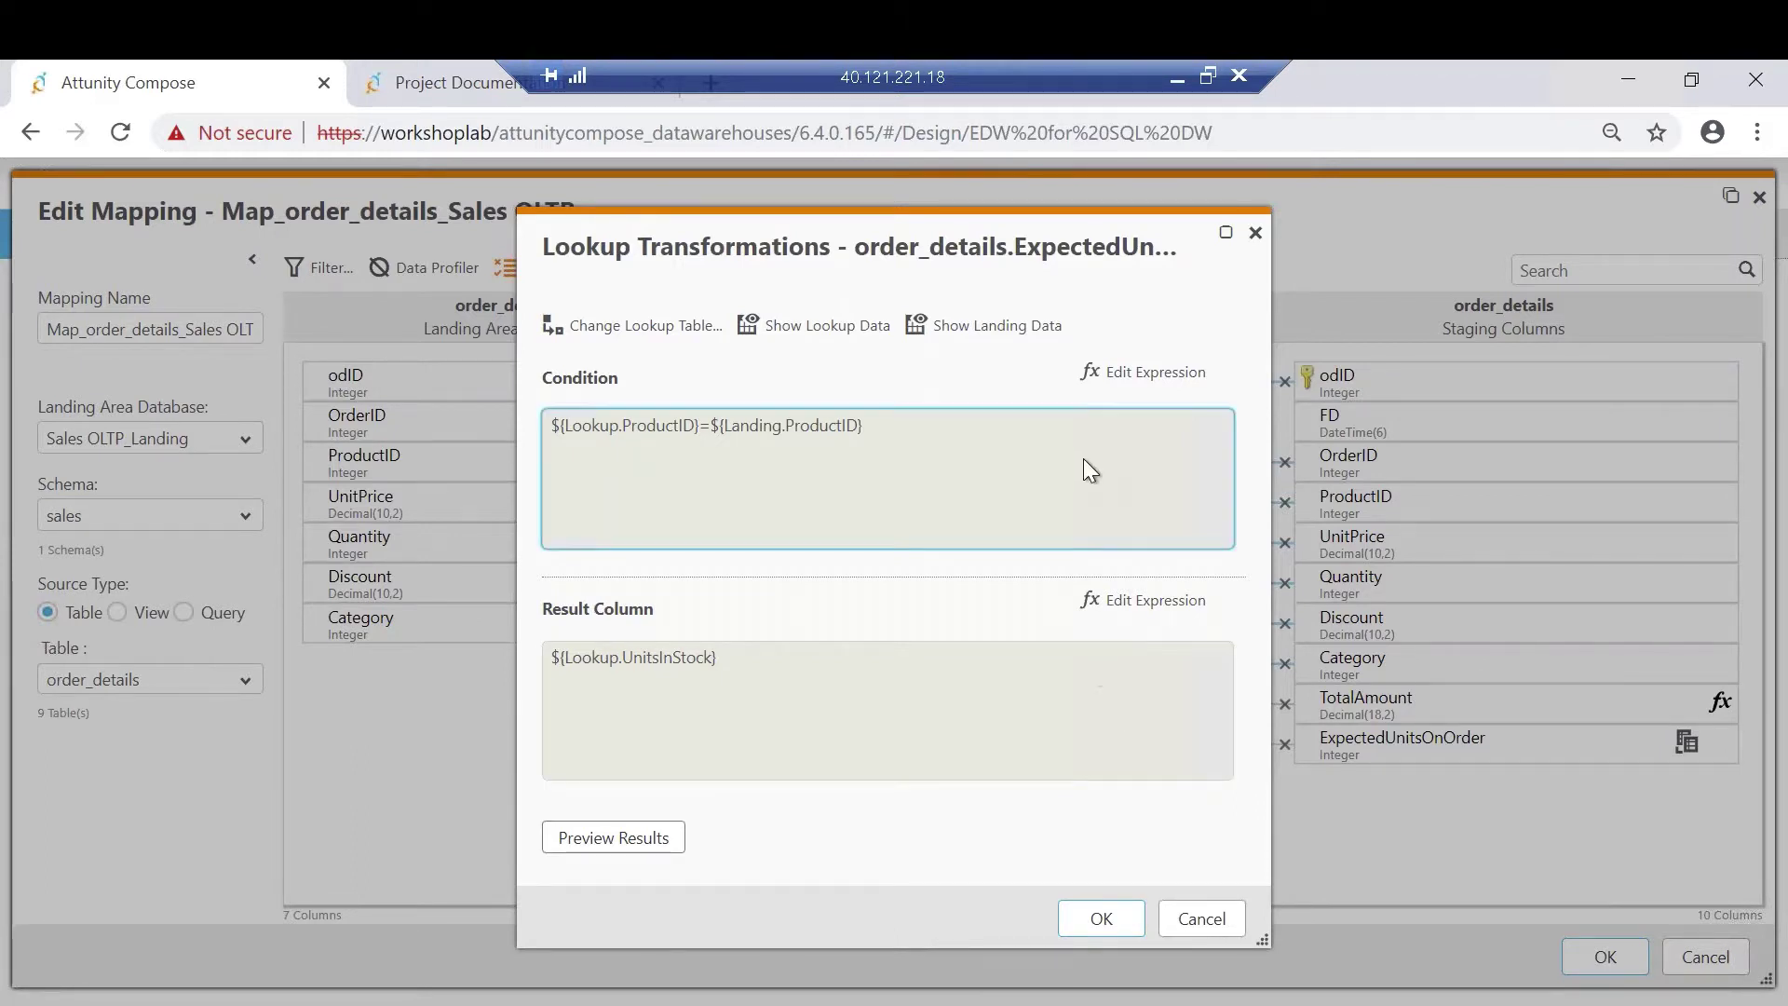
left_click(1158, 375)
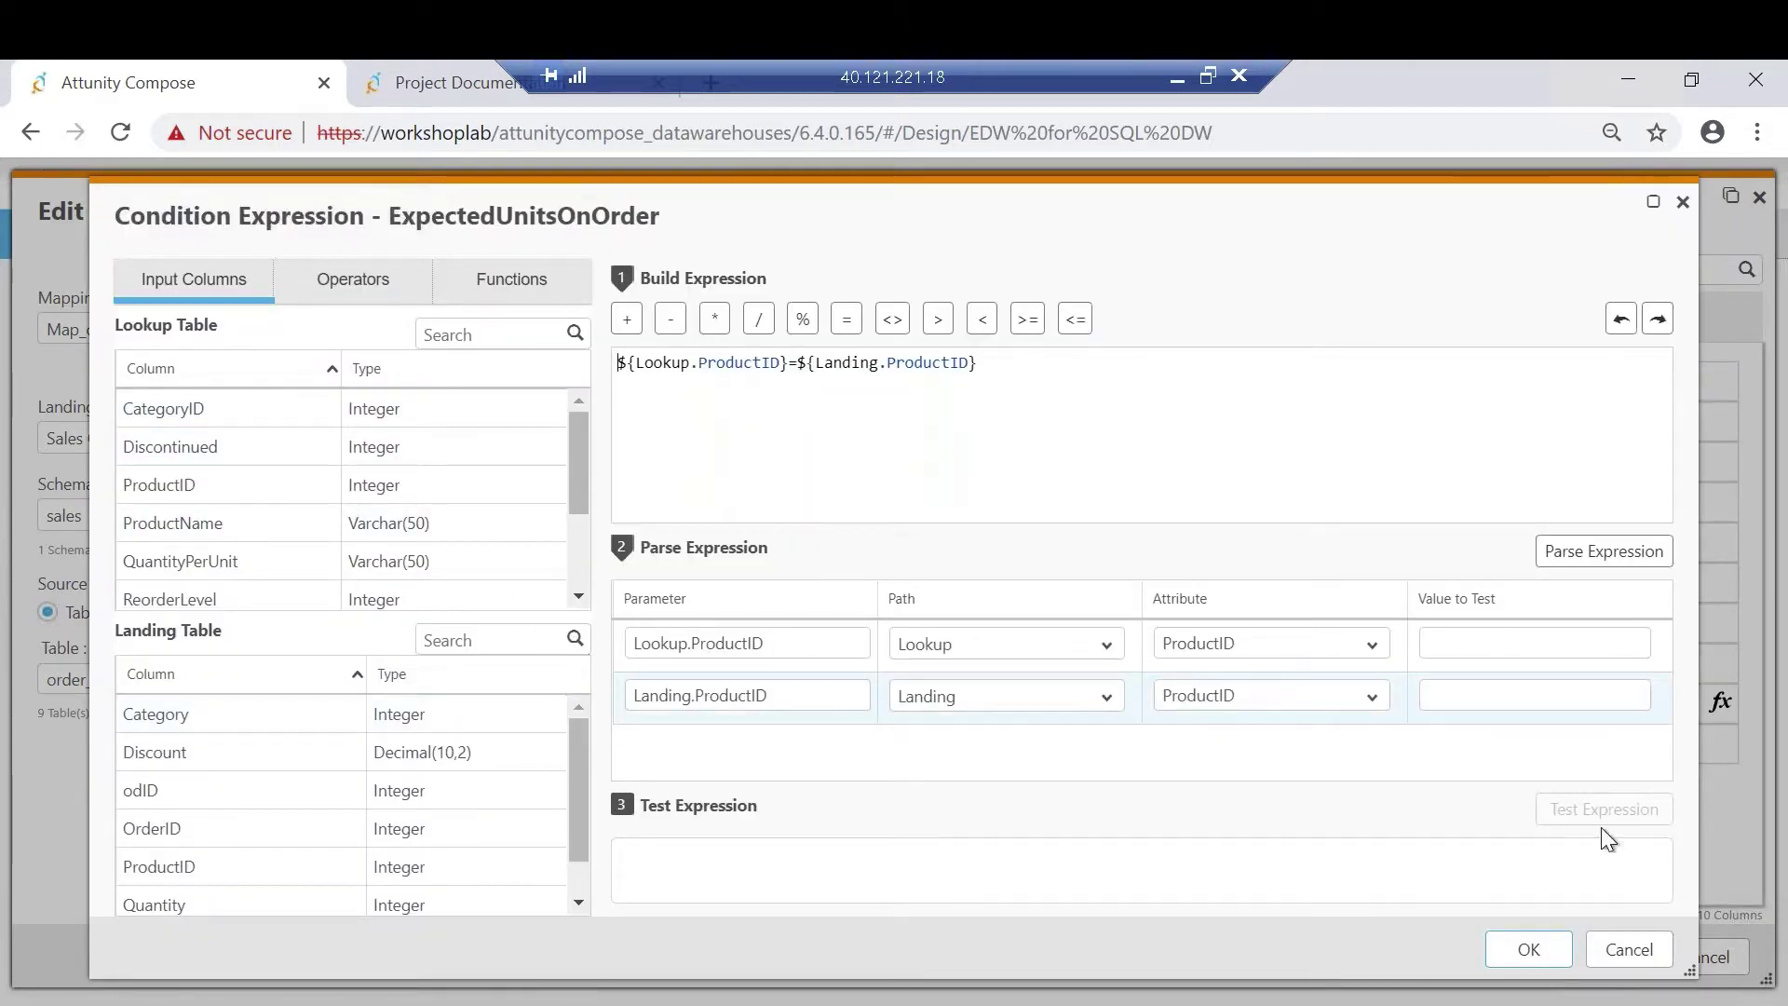
left_click(1635, 955)
left_click(849, 702)
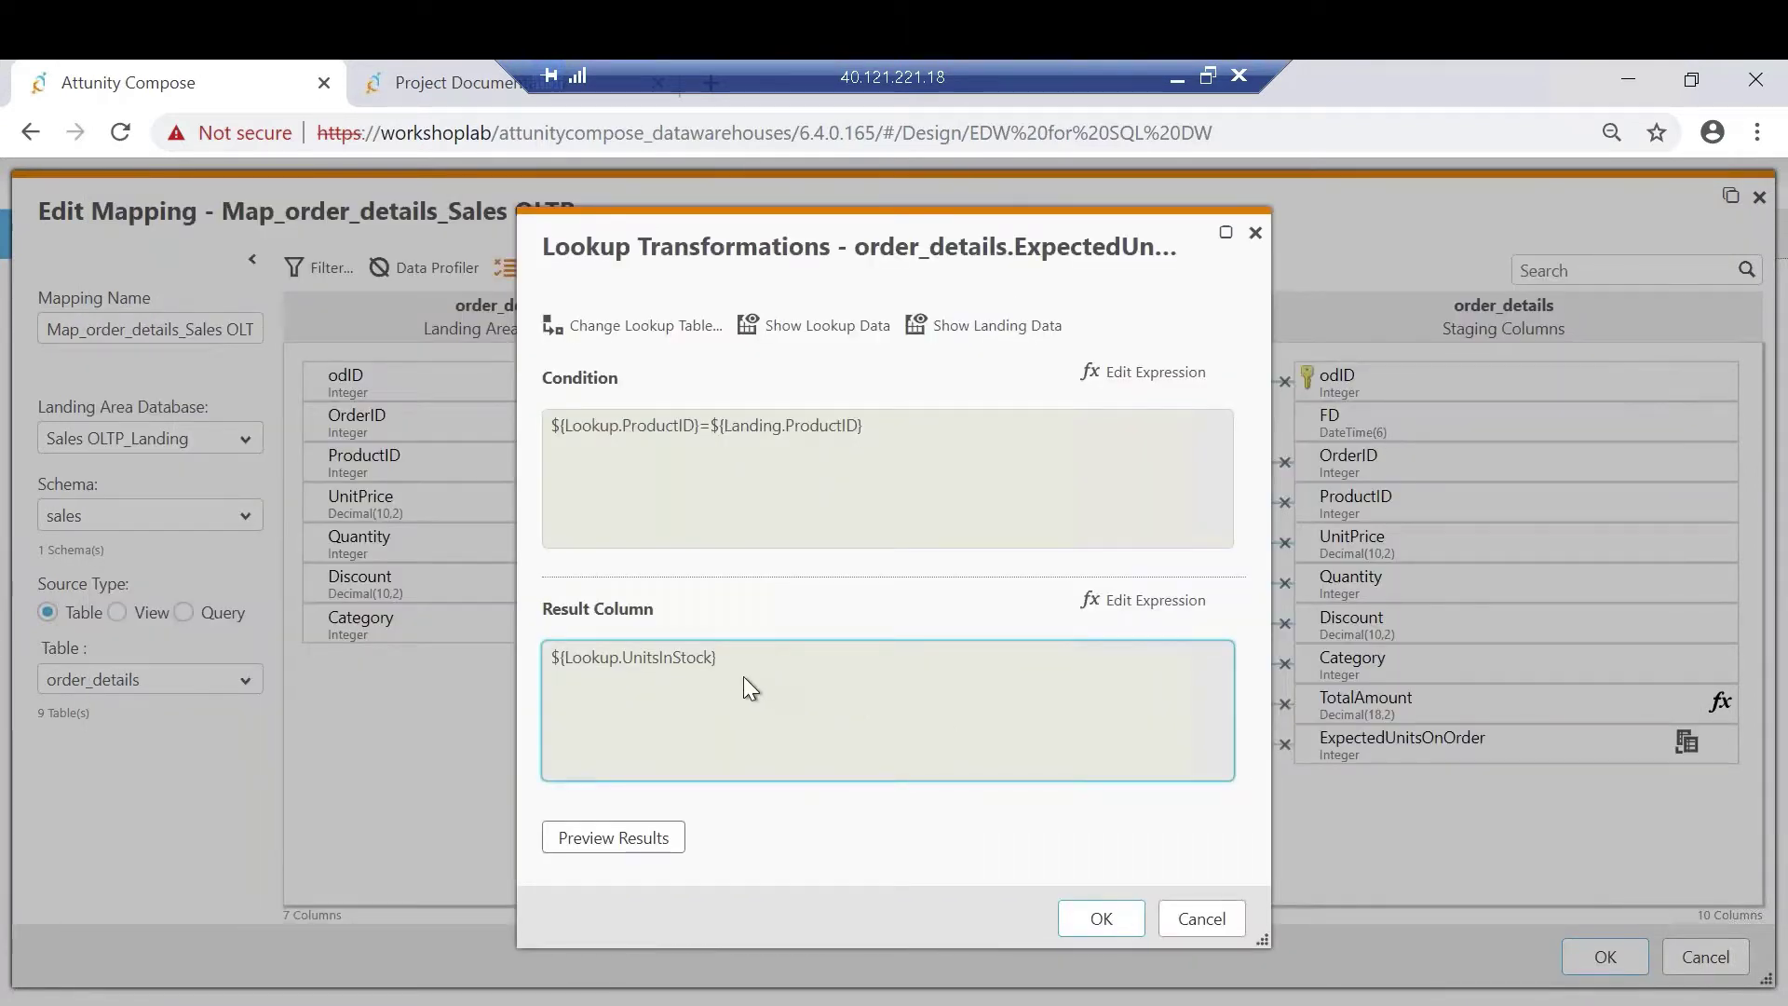
left_click(1153, 603)
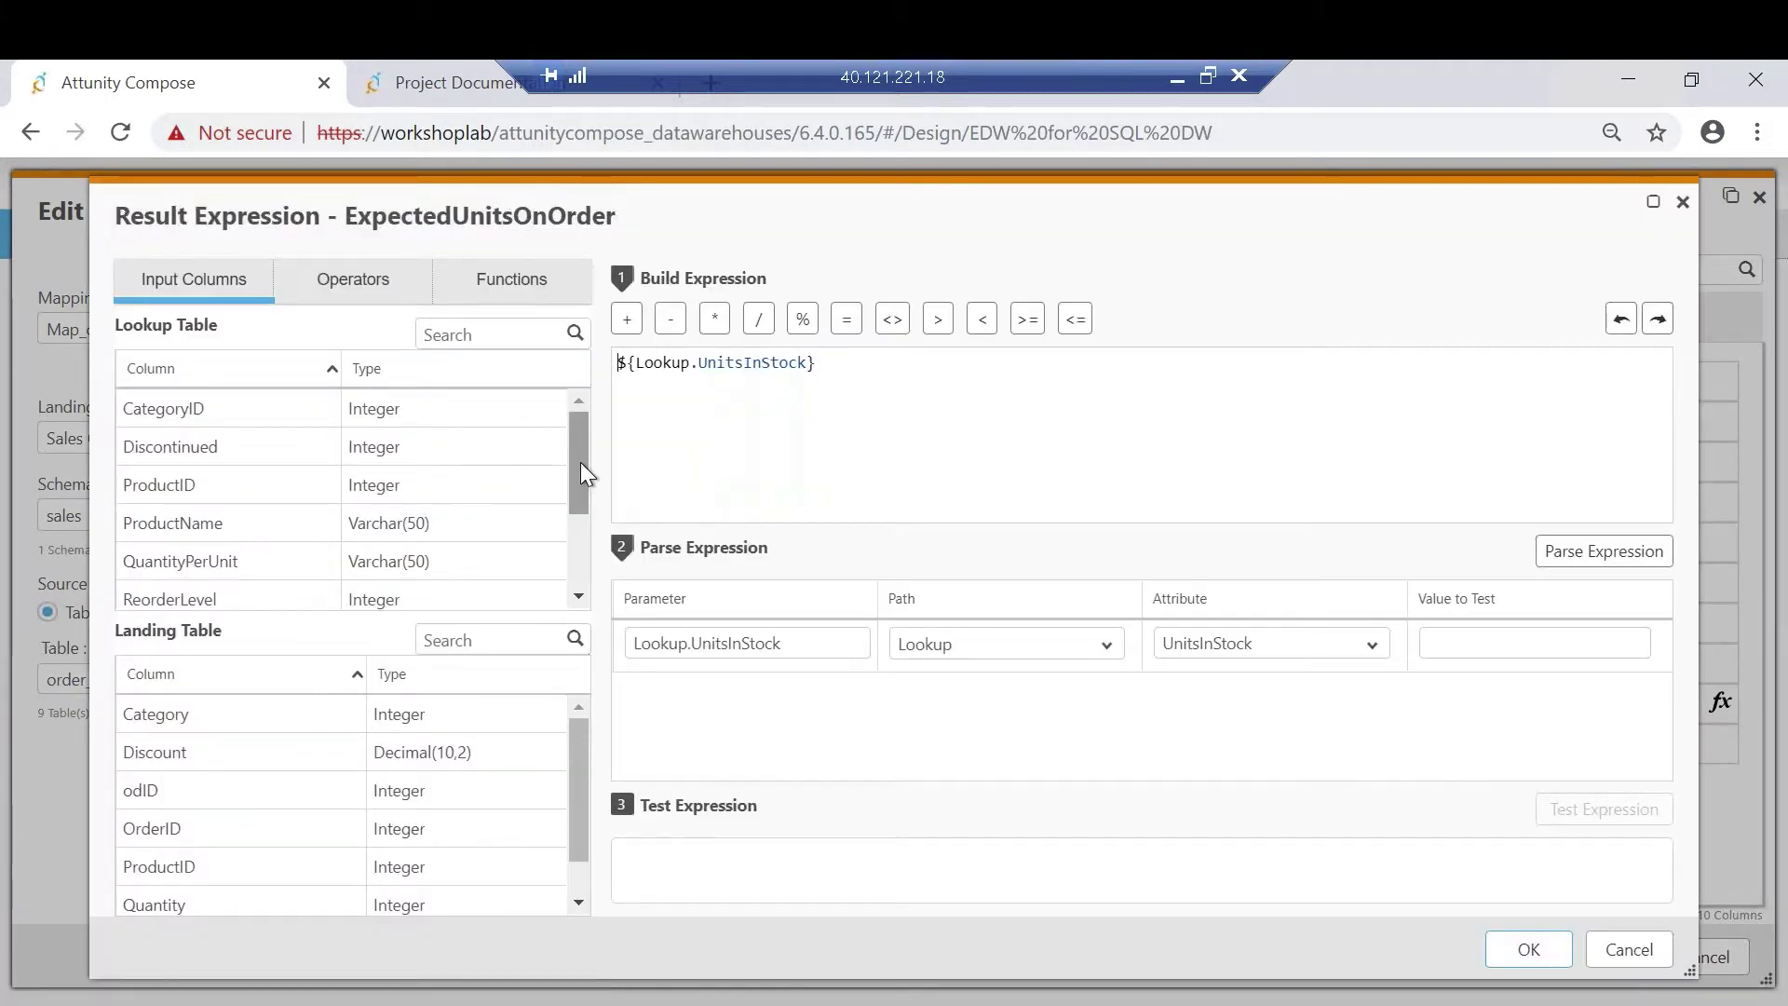
left_click(1621, 954)
left_click(1197, 922)
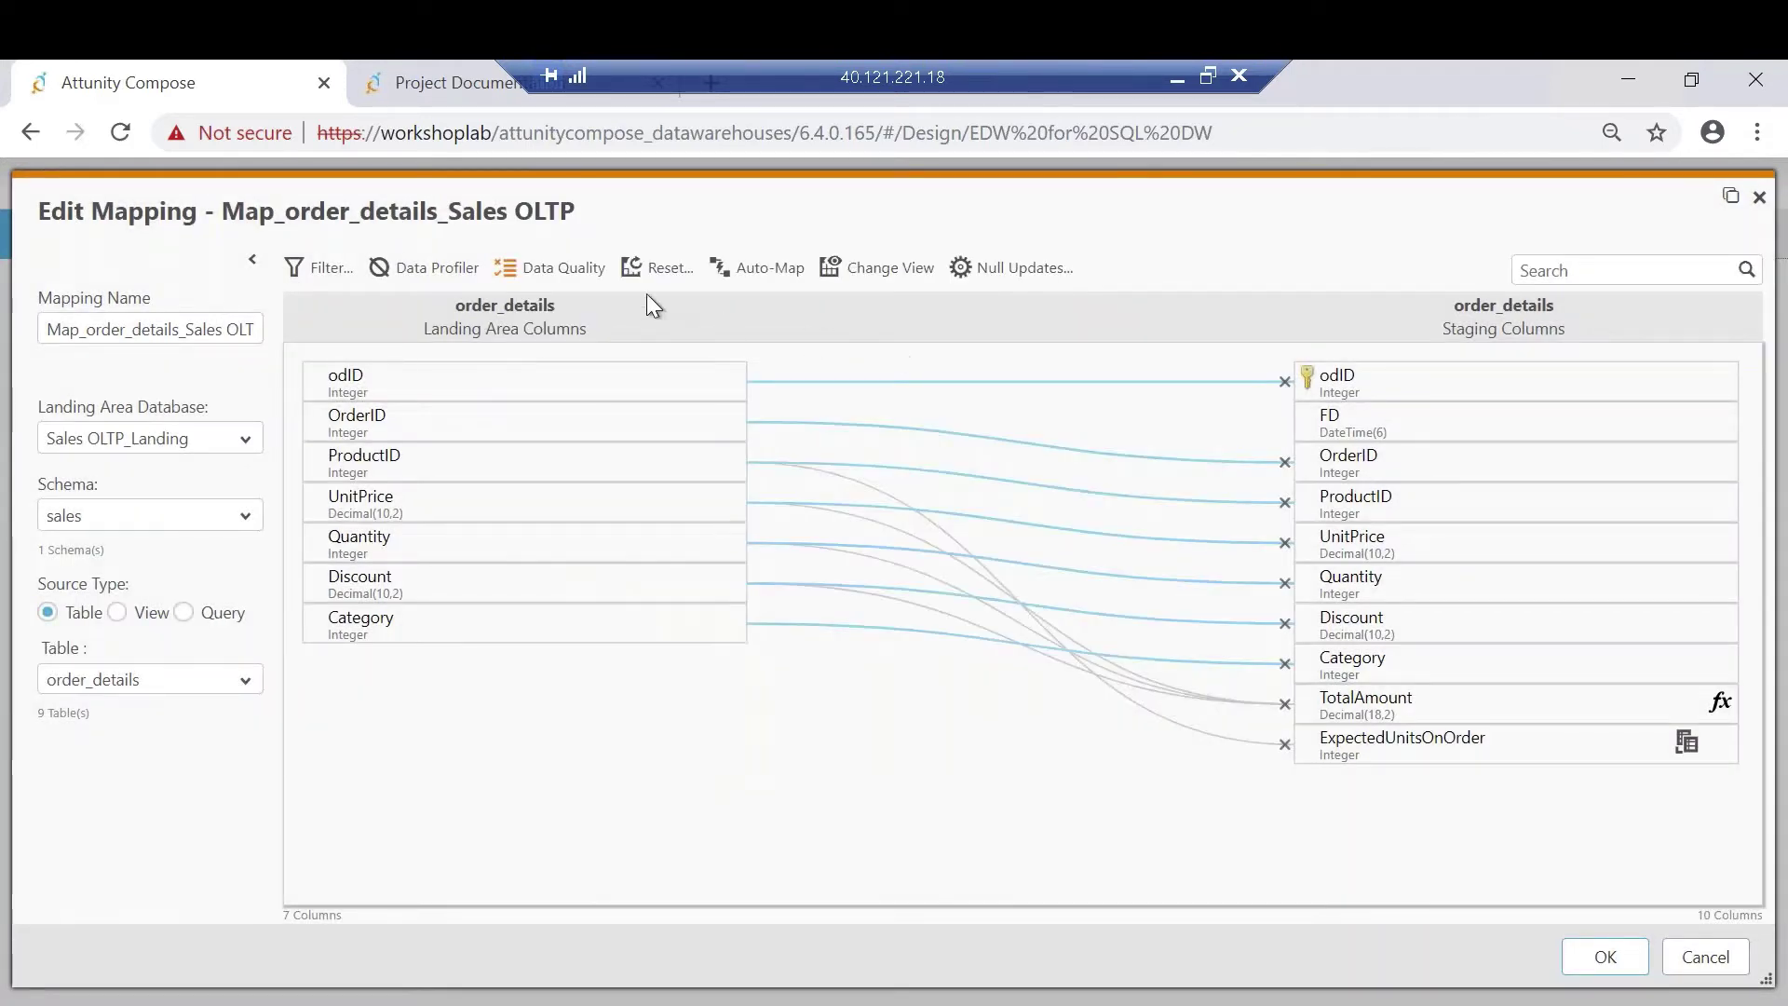
- Profile the order_details landing data, and inspect the Discount Validation data quality rule's condition and handling of failed records
left_click(430, 270)
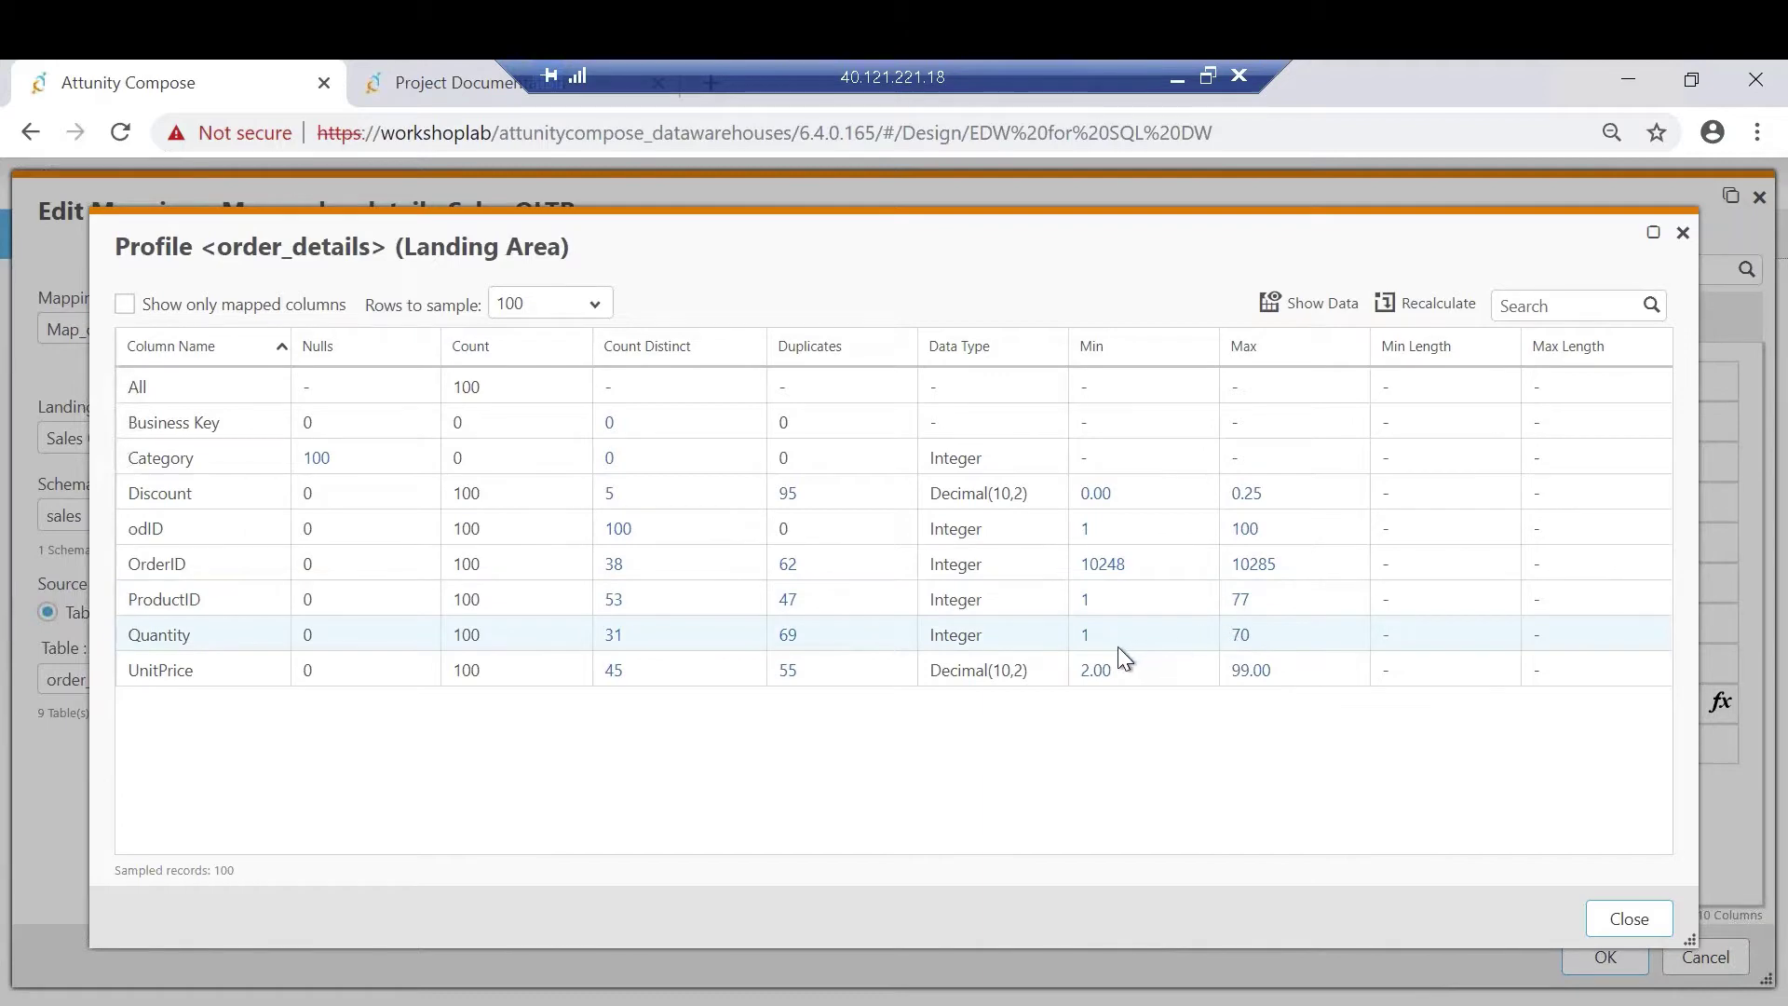
left_click(1627, 920)
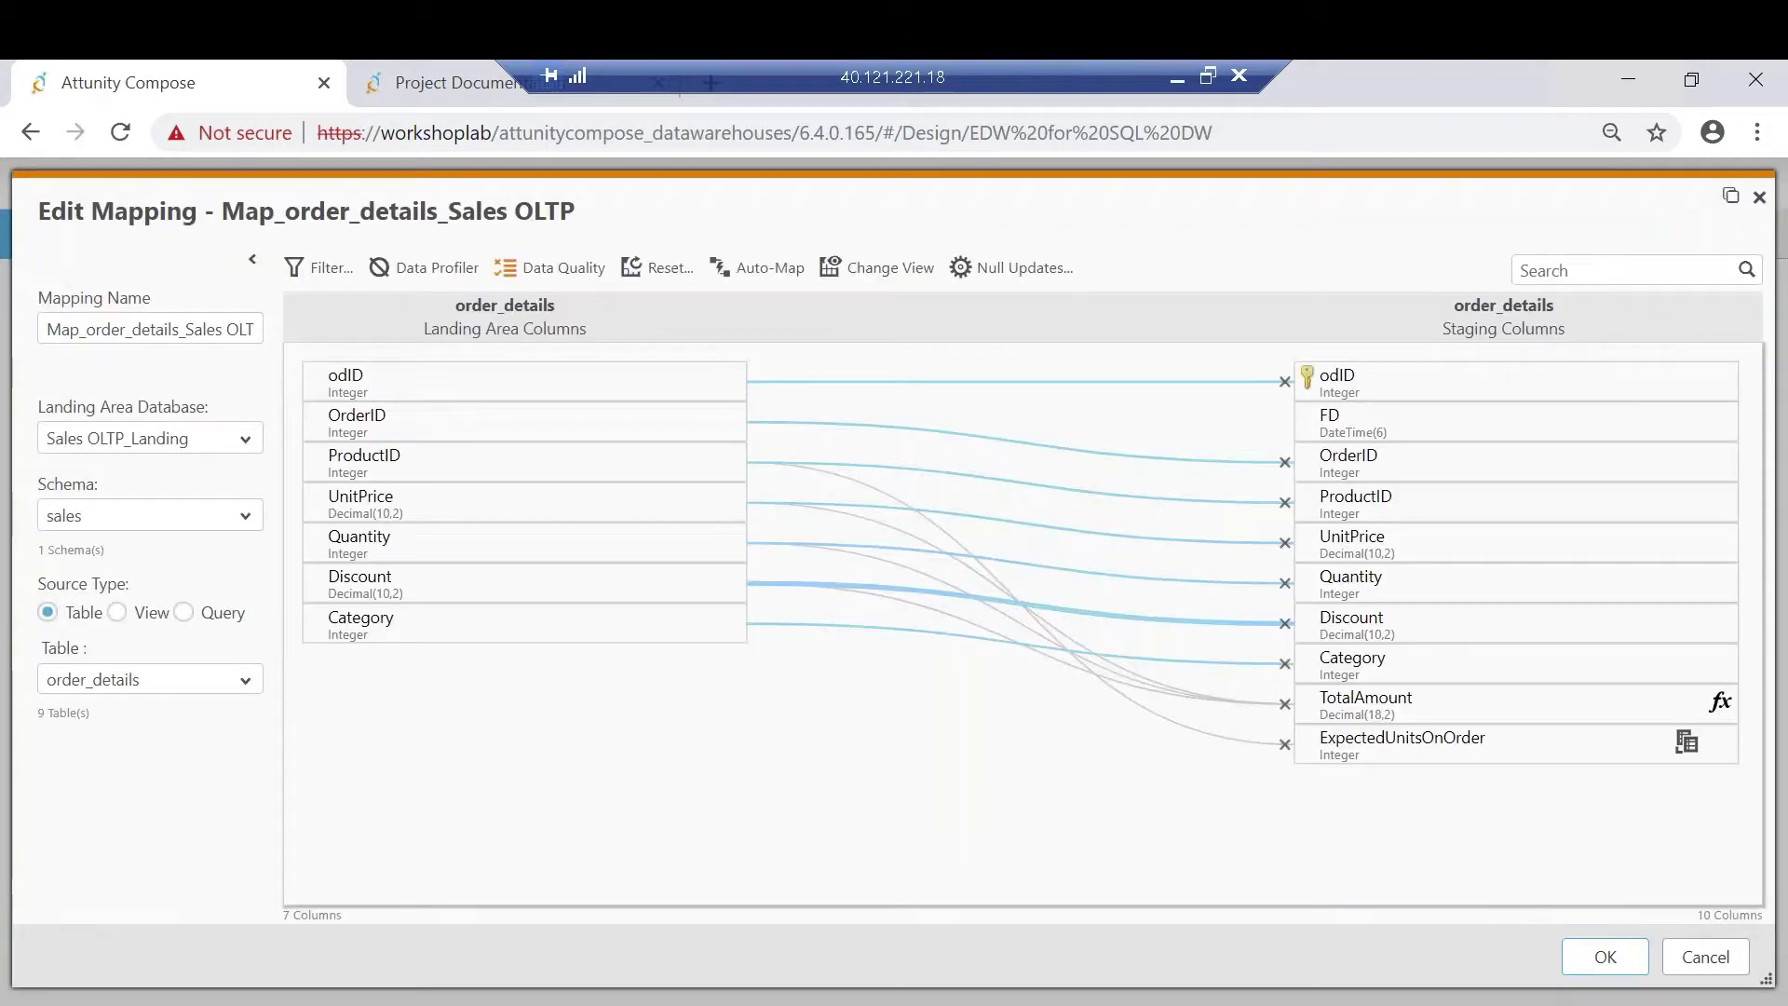
left_click(545, 269)
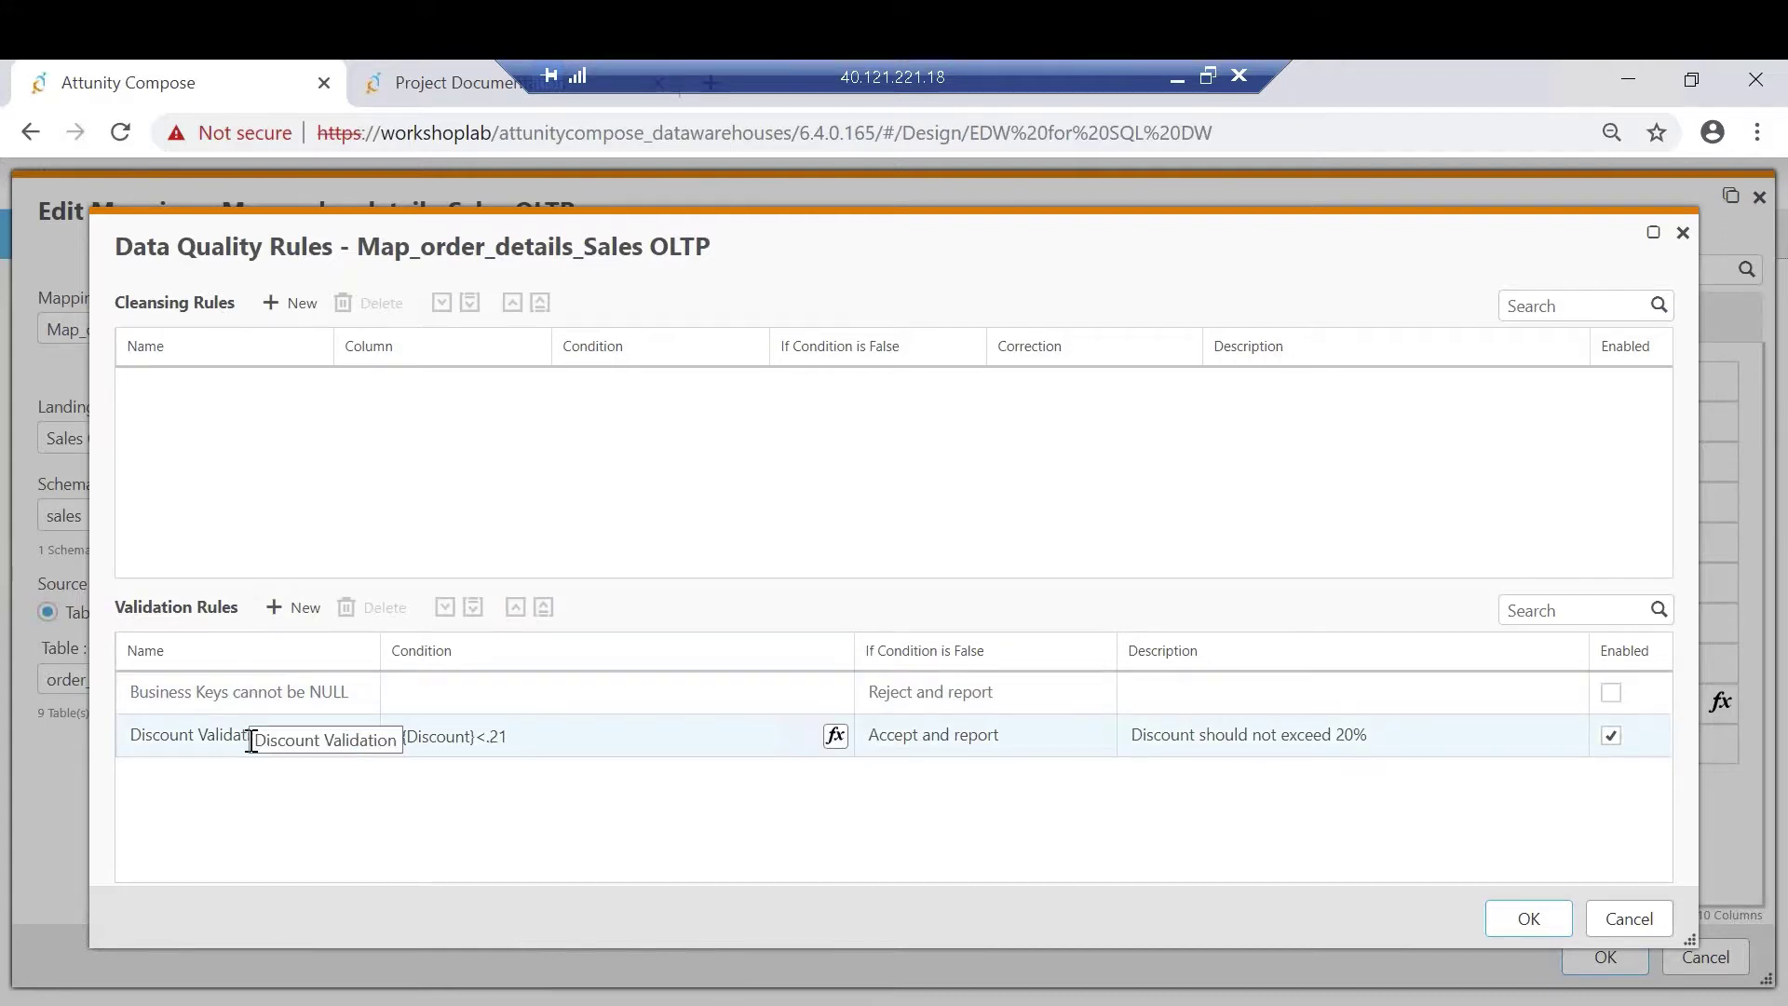
left_click(834, 738)
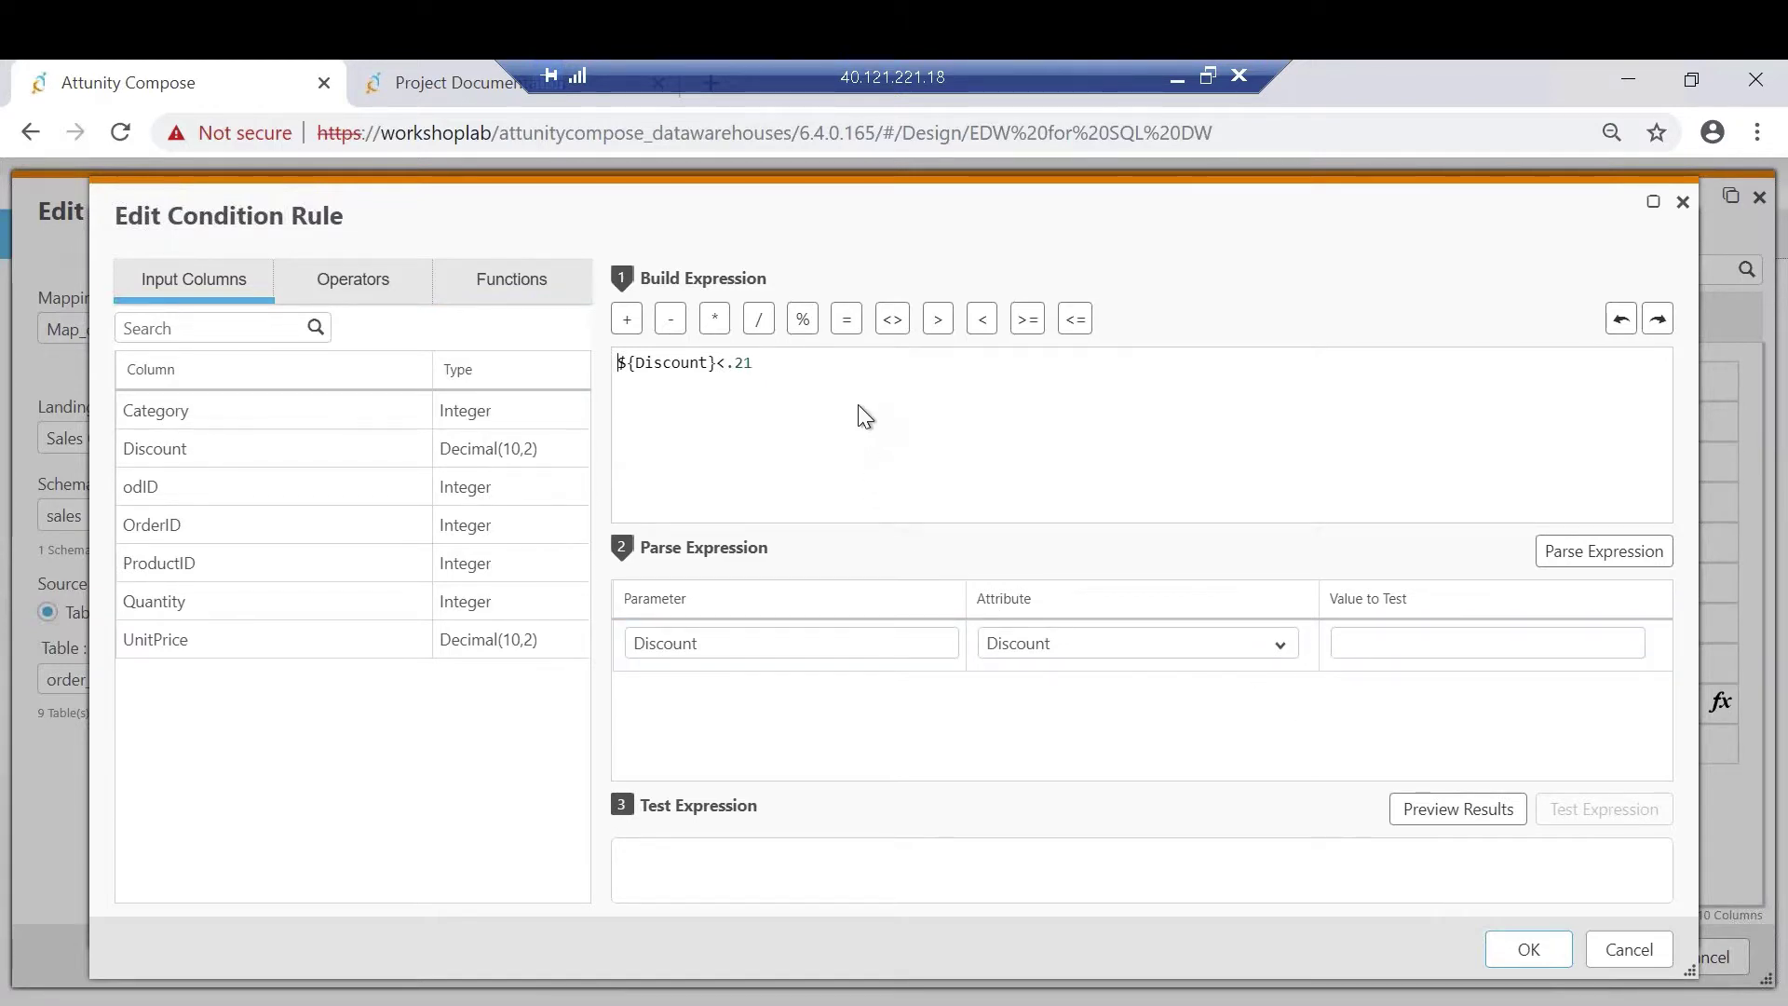
left_click(1630, 953)
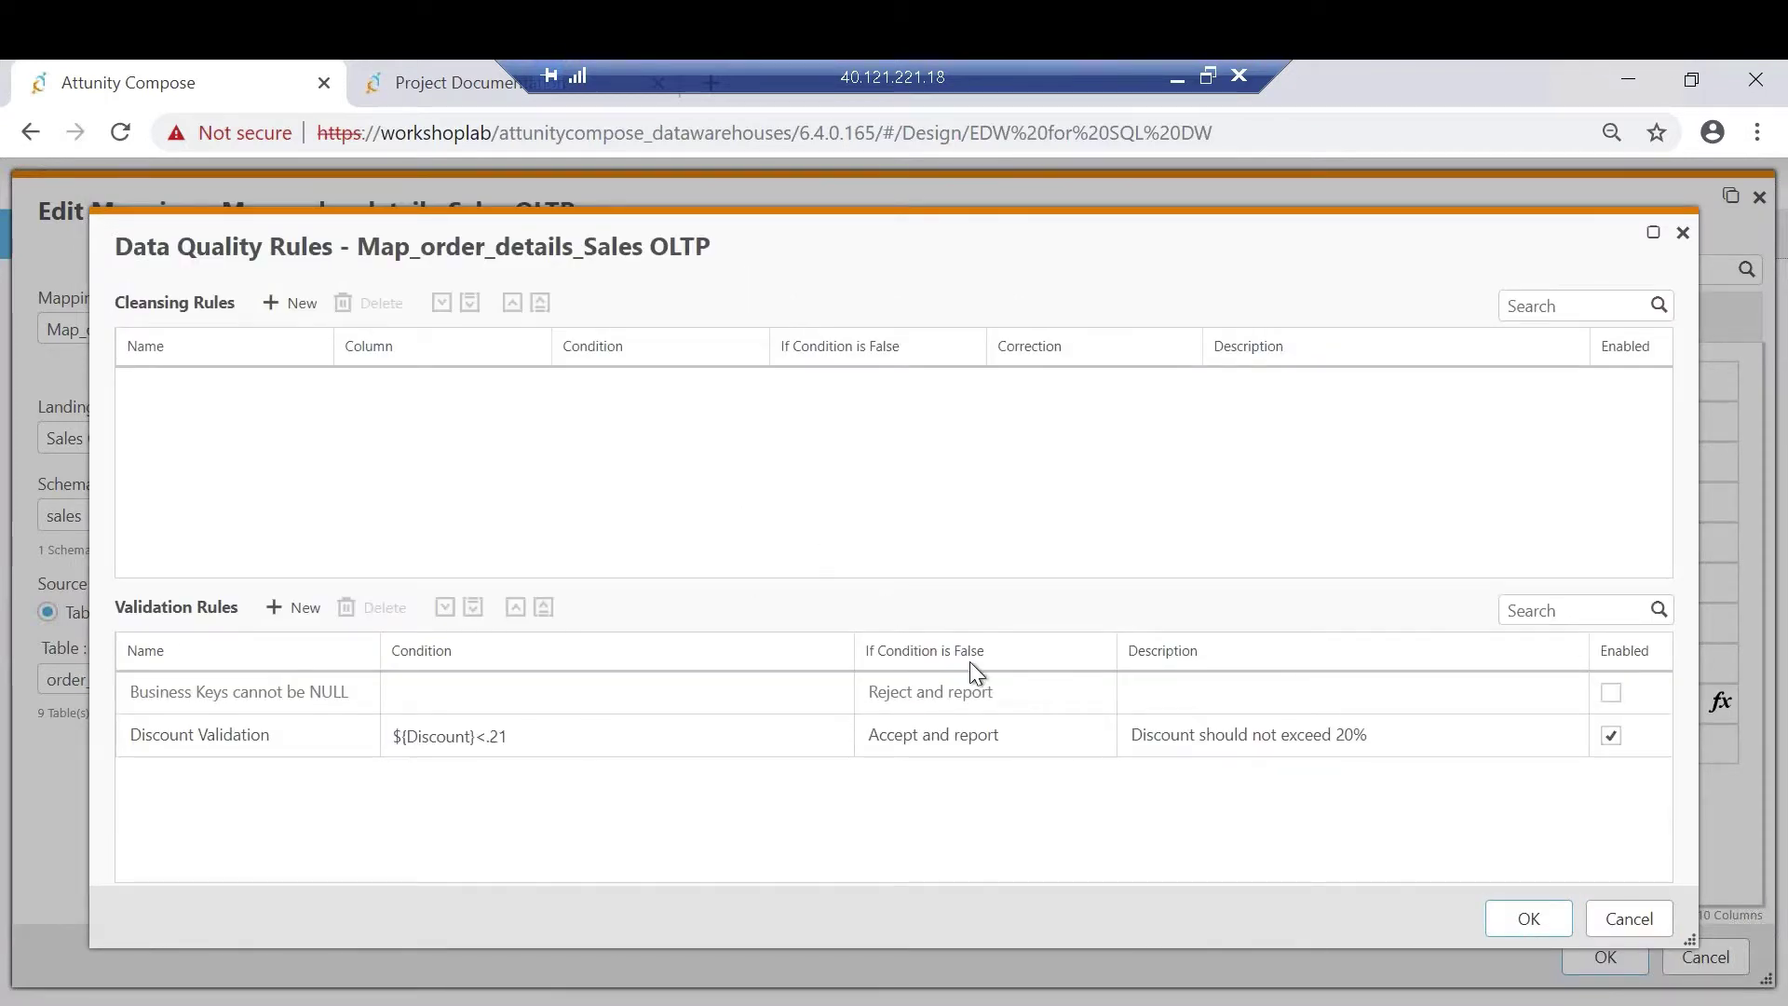
left_click(1077, 739)
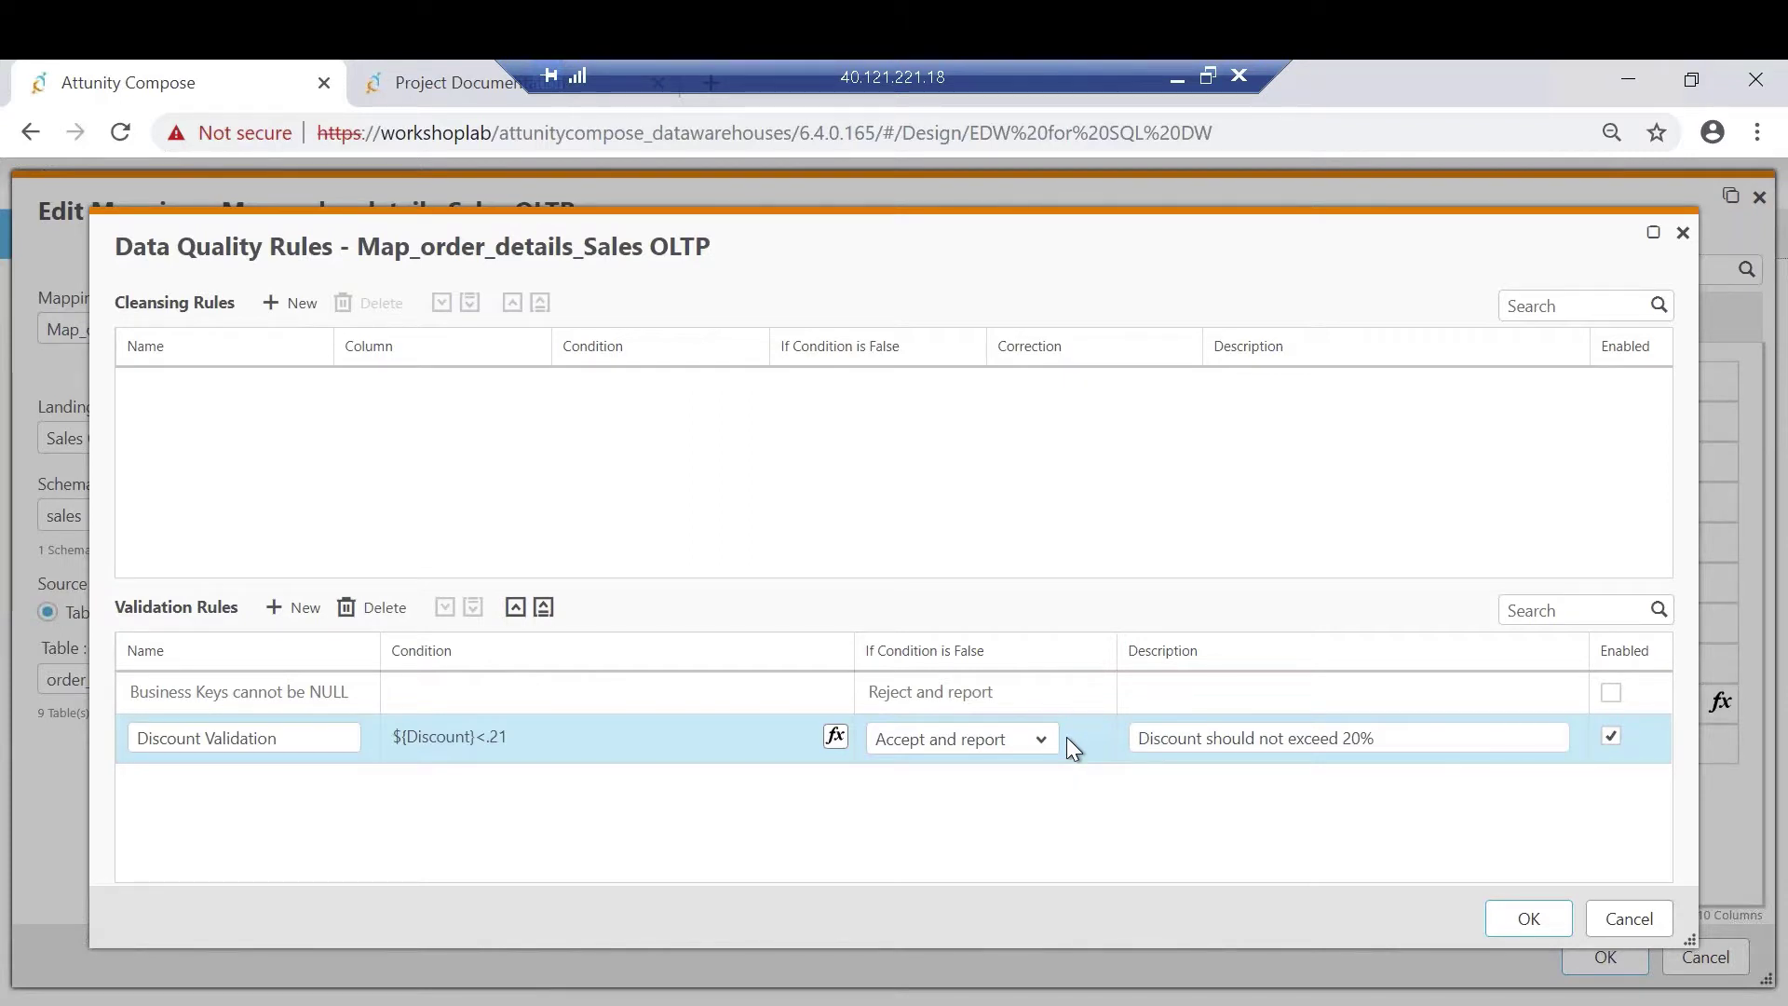
left_click(1622, 922)
- Close the order_details mapping without regenerating the ETL or saving changes, returning to the ETL sets
left_click(1598, 956)
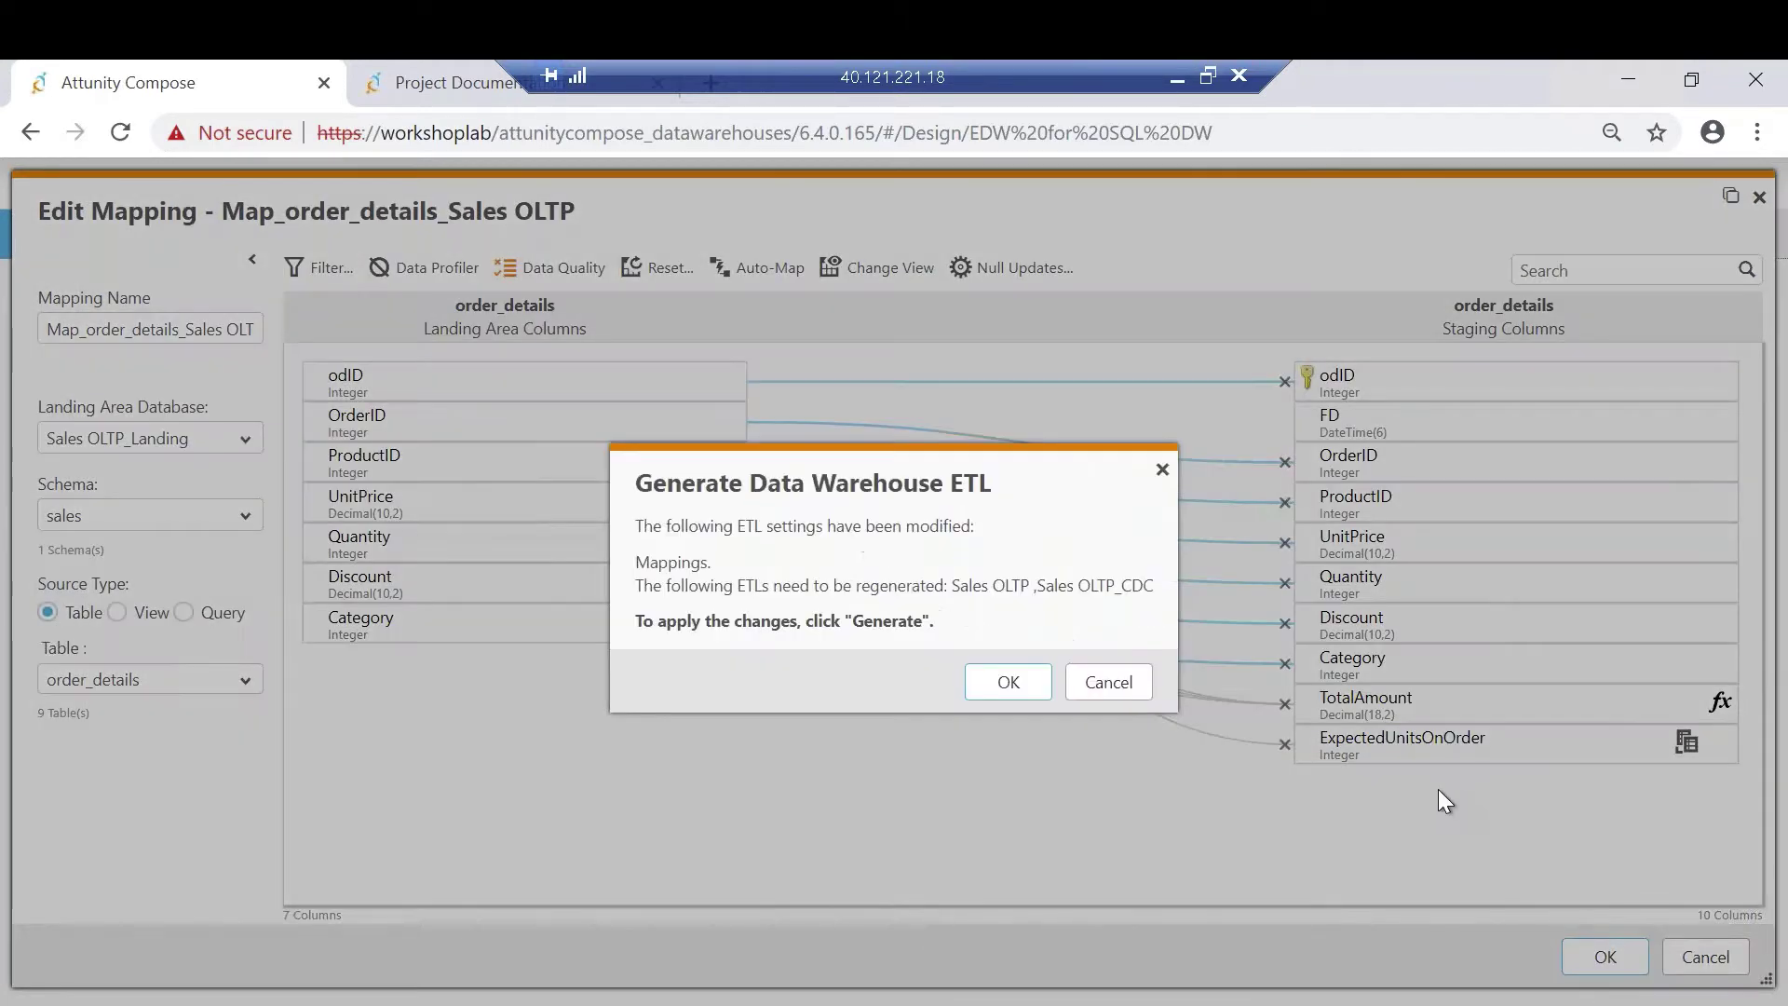
left_click(1104, 687)
left_click(1705, 957)
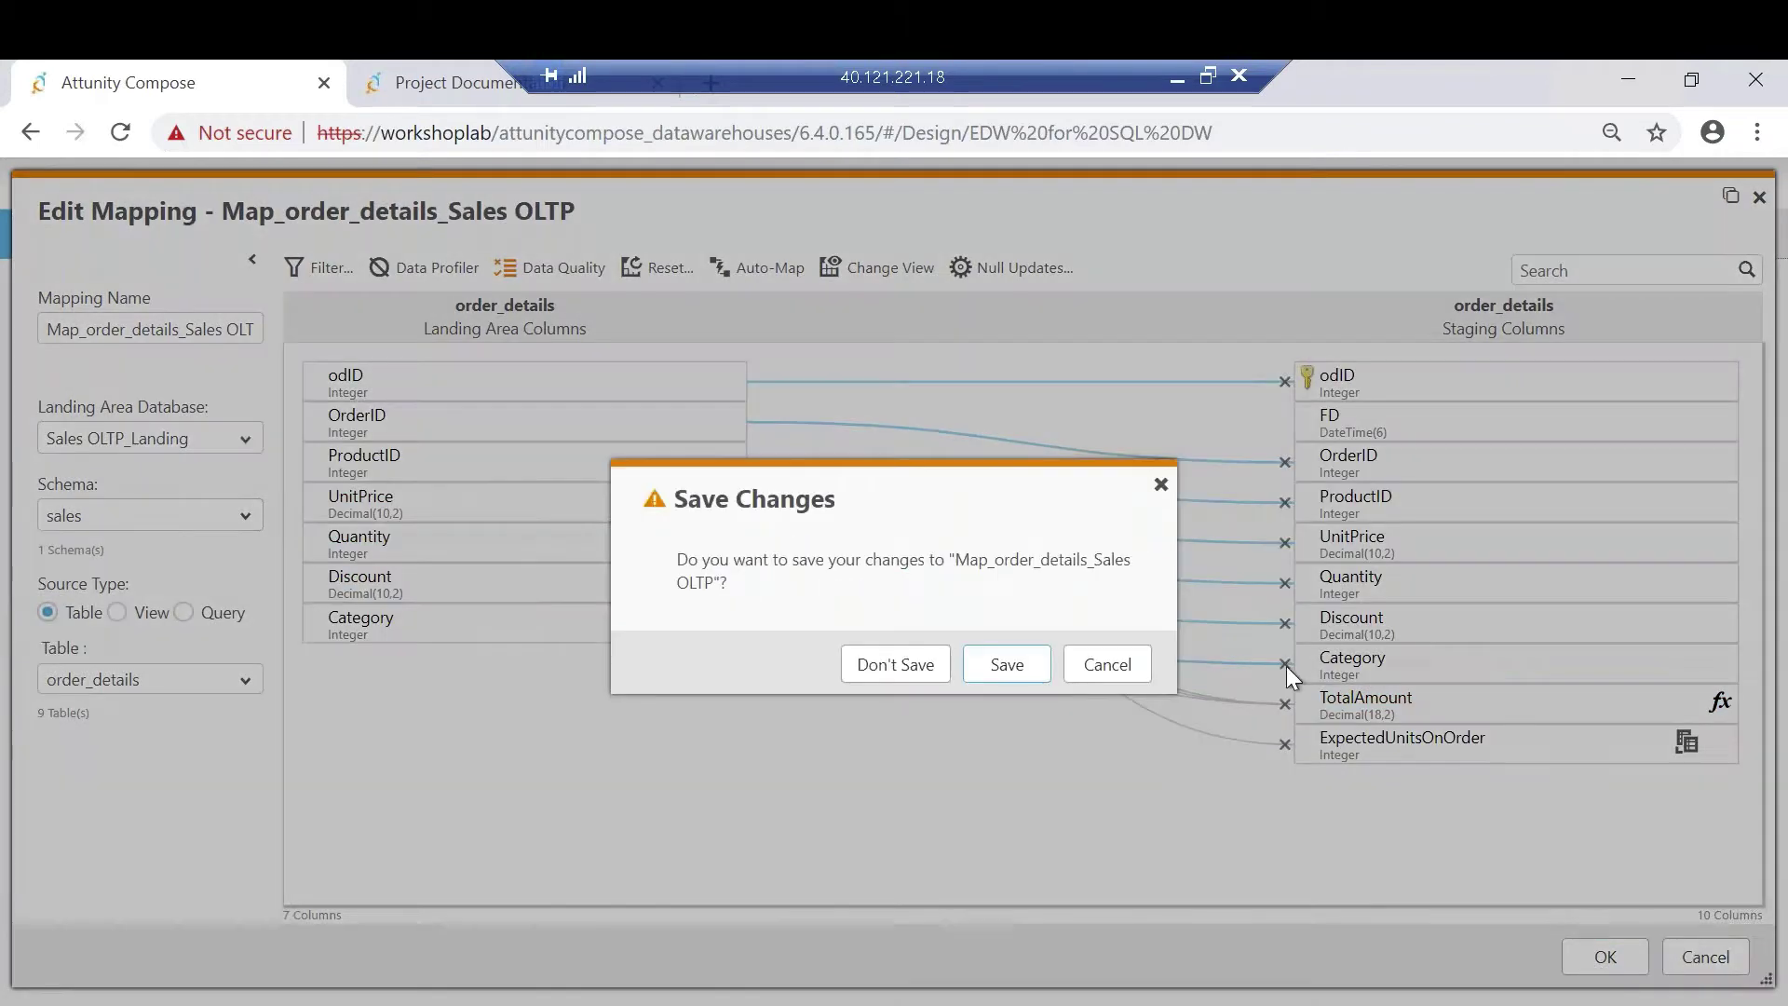
left_click(917, 667)
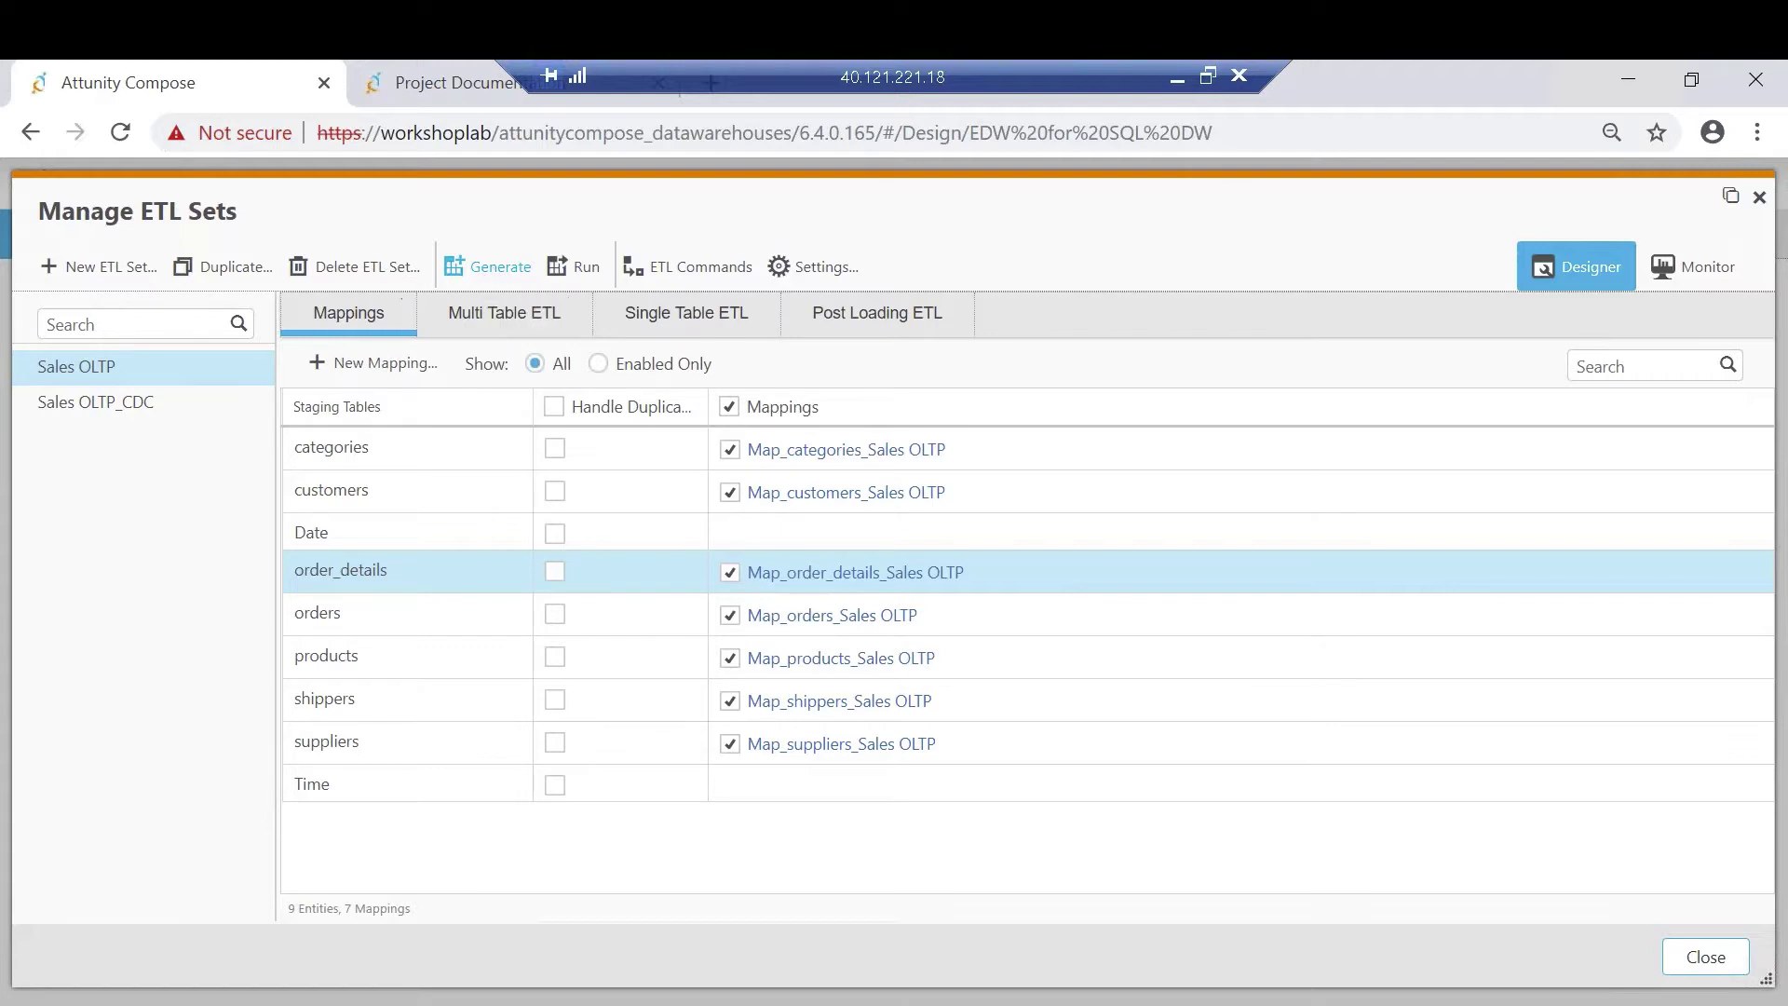
- Examine the Sales OLTP ETL commands, reviewing the SQL of instructions 9 through 14, and return to the project overview
mouse_move(126, 367)
left_click(689, 270)
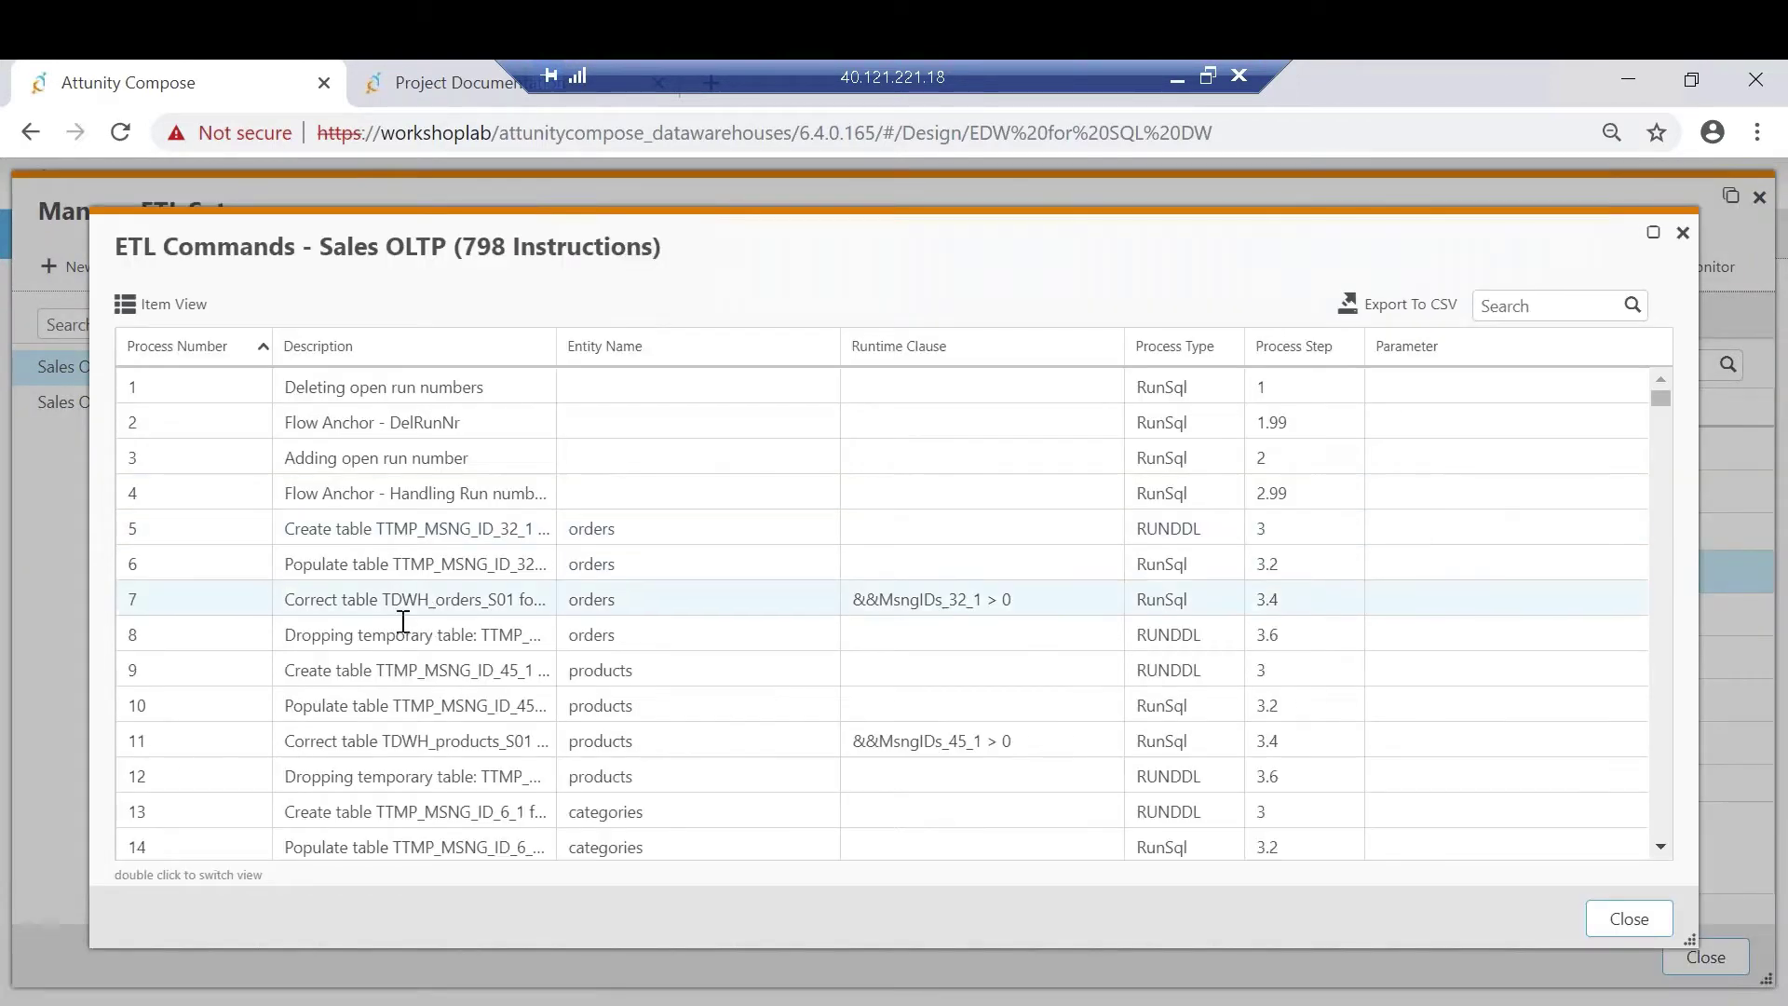
left_click(382, 670)
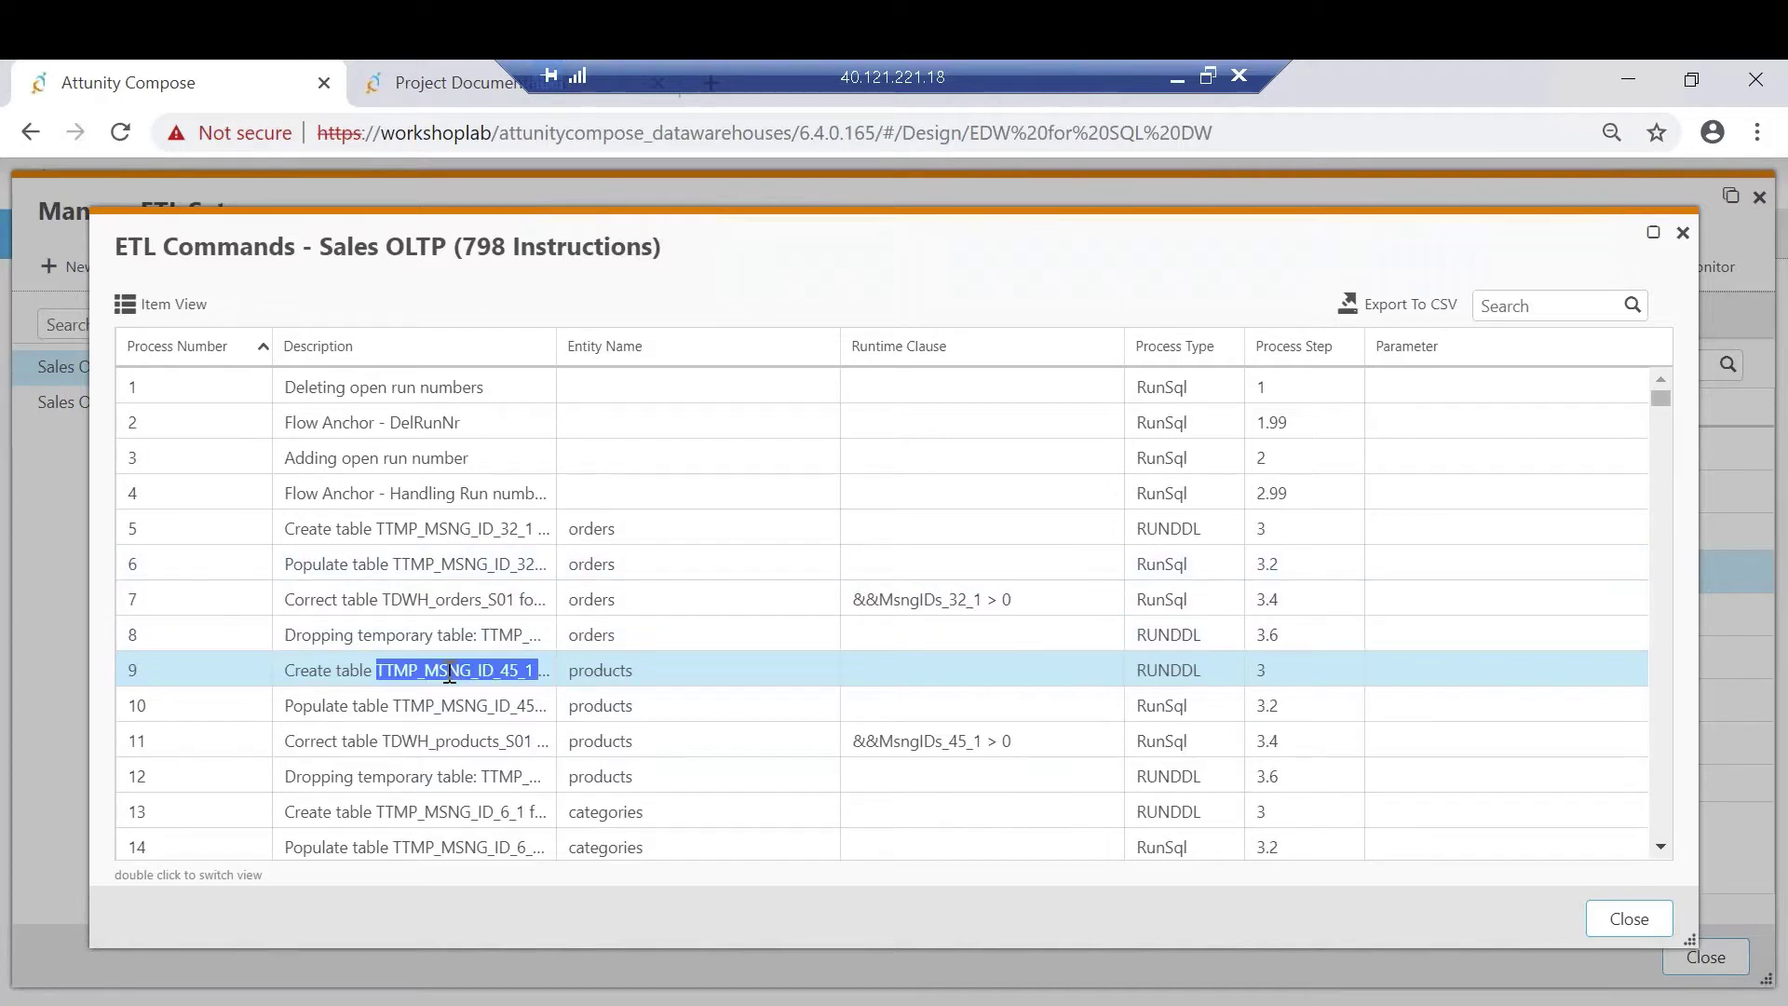
double_click(767, 666)
left_click(265, 827)
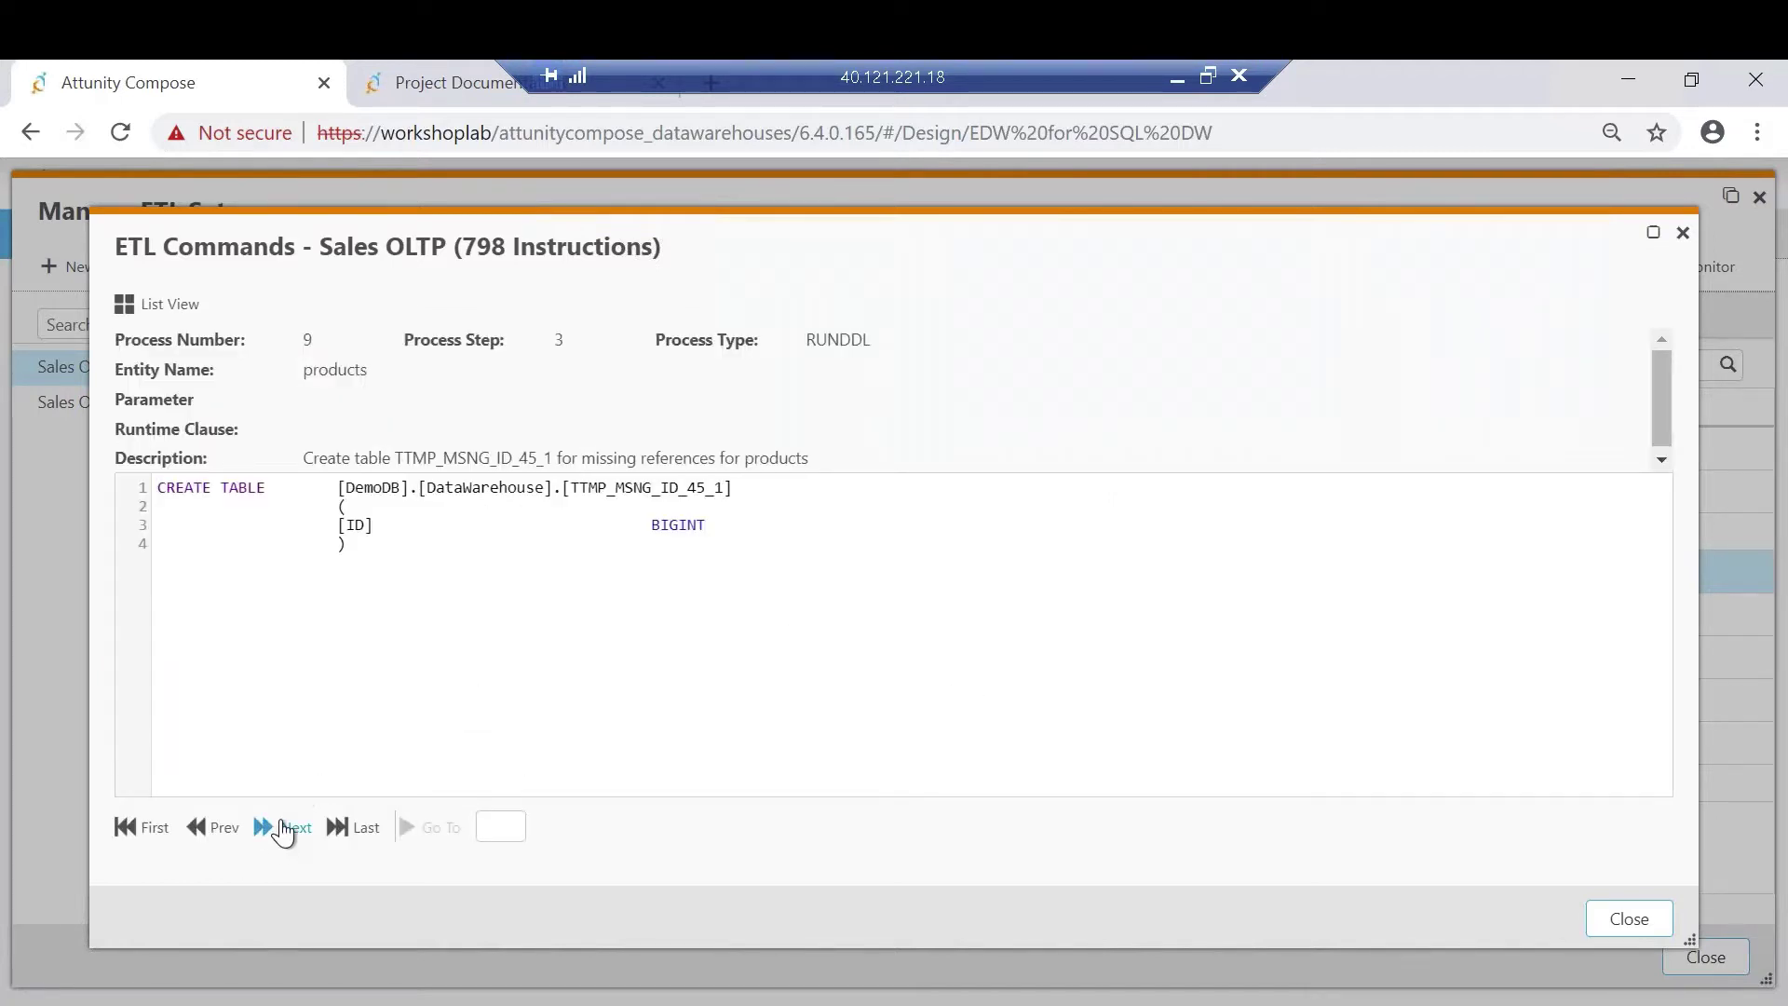
left_click(279, 829)
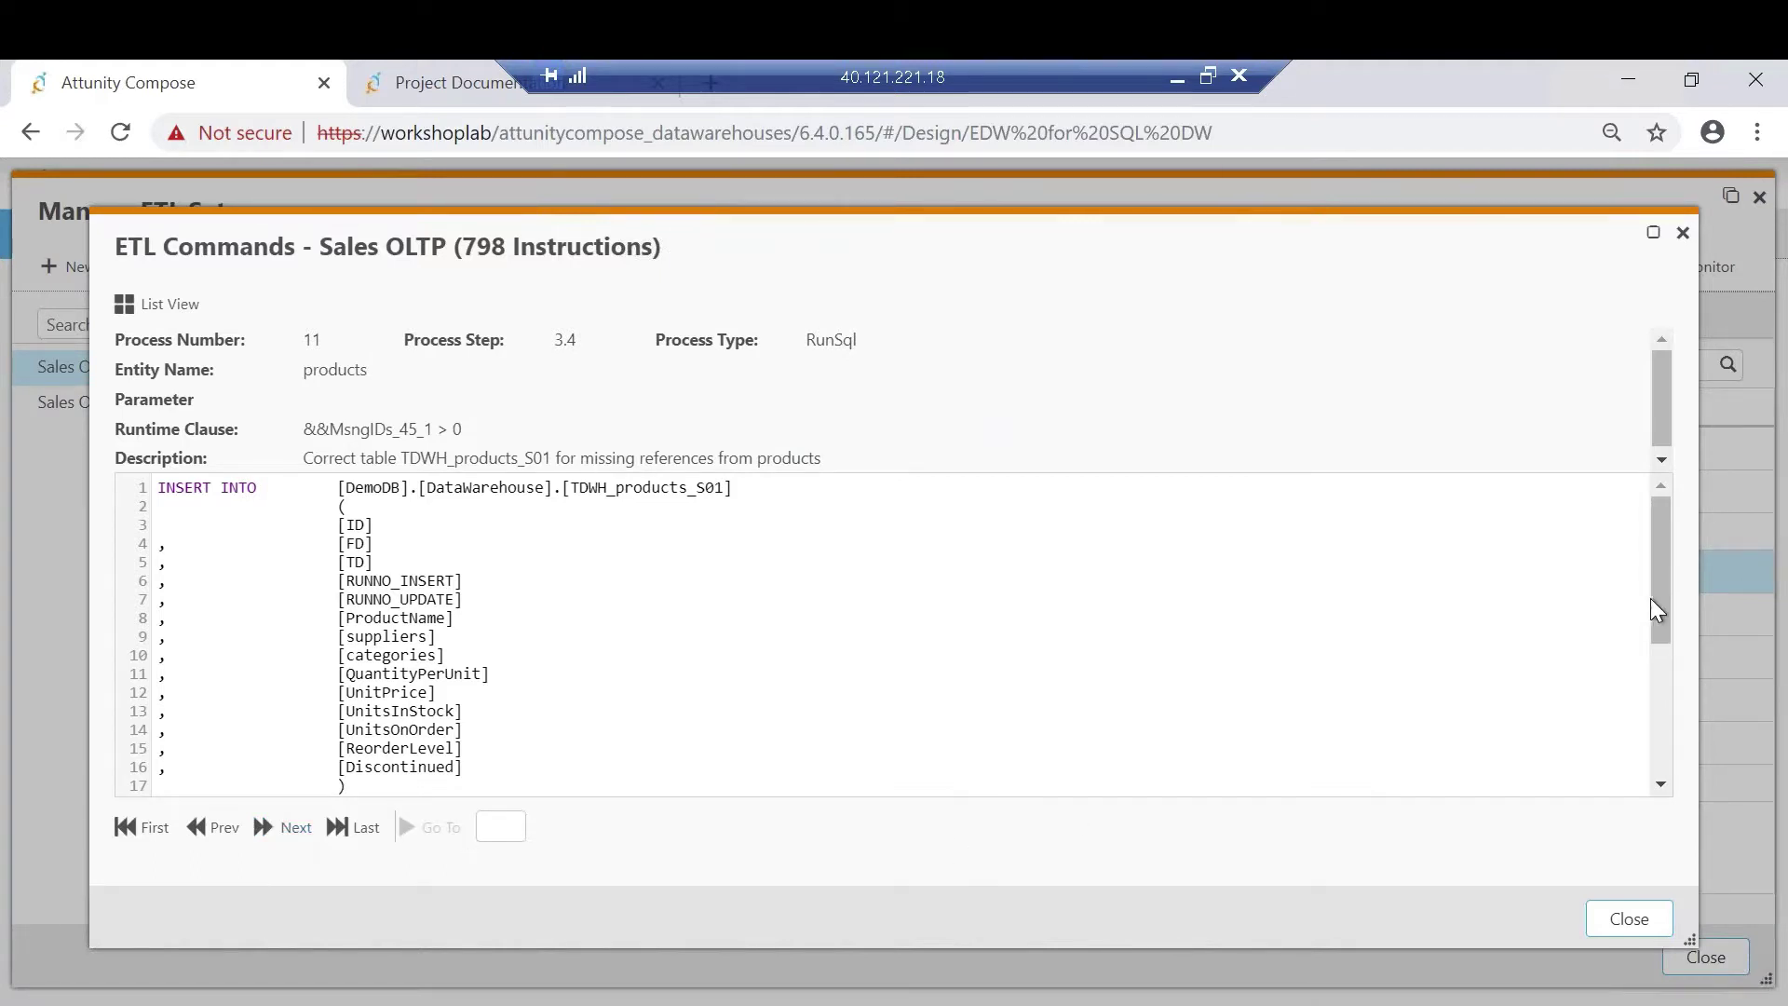
left_click_drag(1660, 607, 1661, 742)
left_click(295, 834)
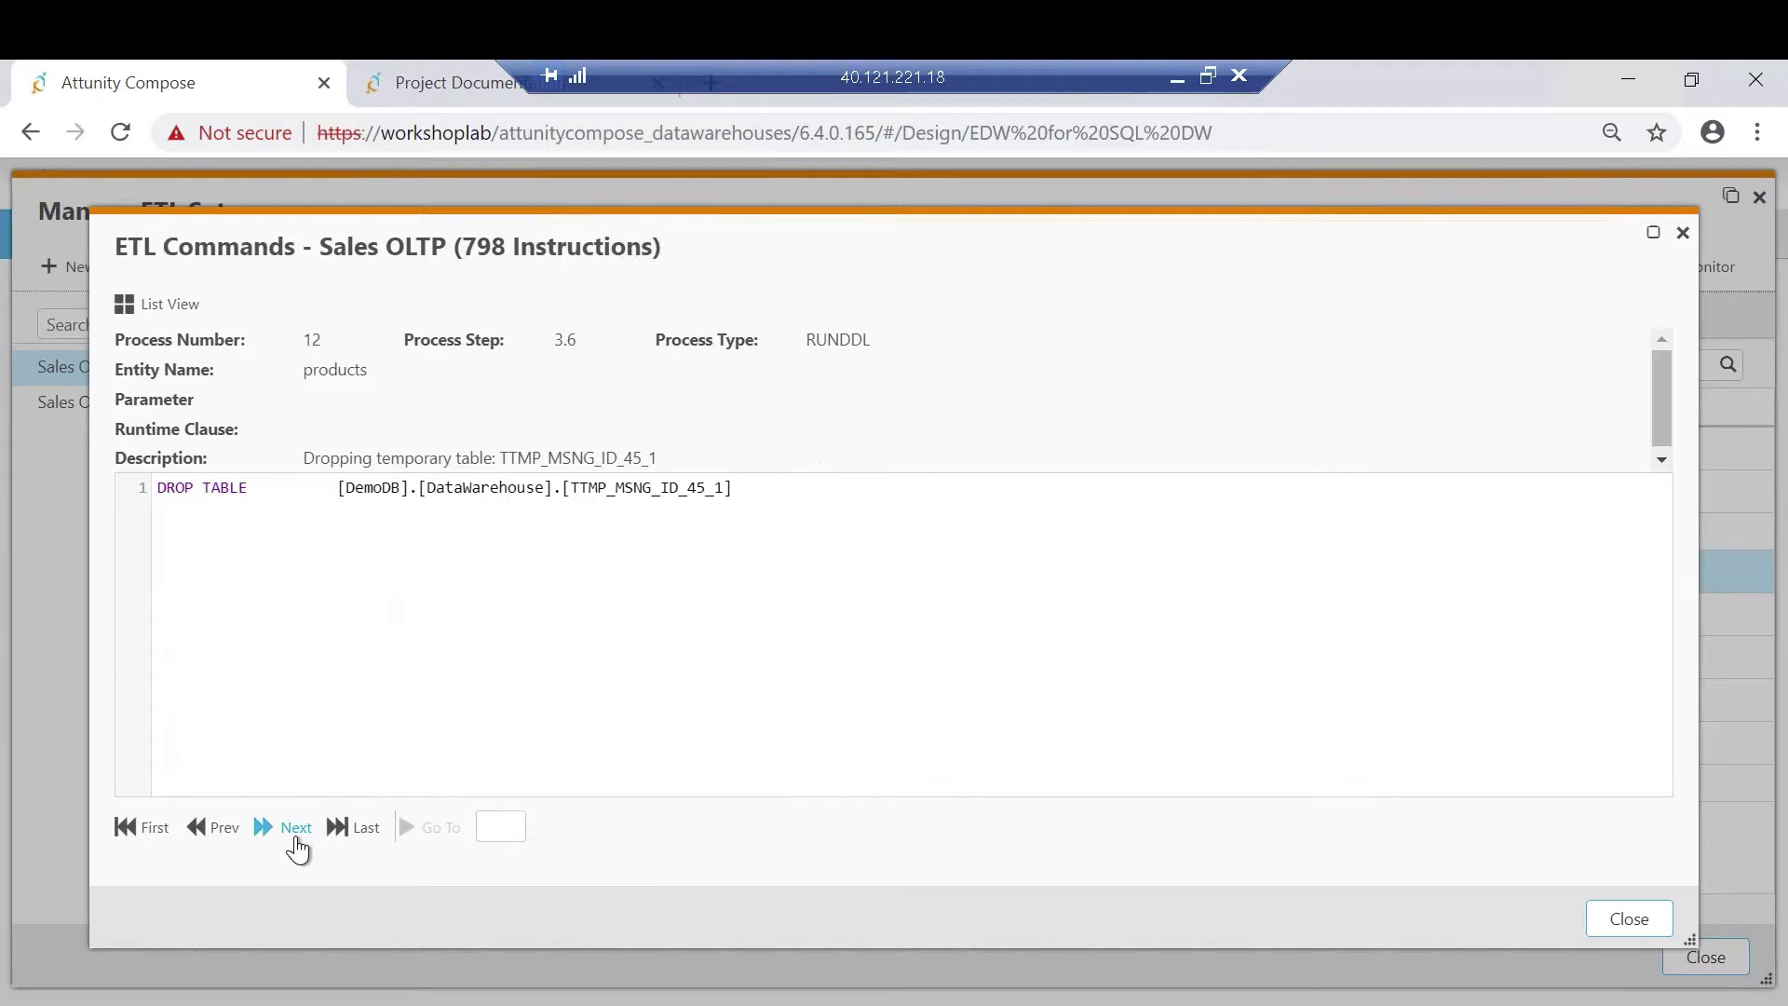
left_click(295, 834)
left_click(295, 835)
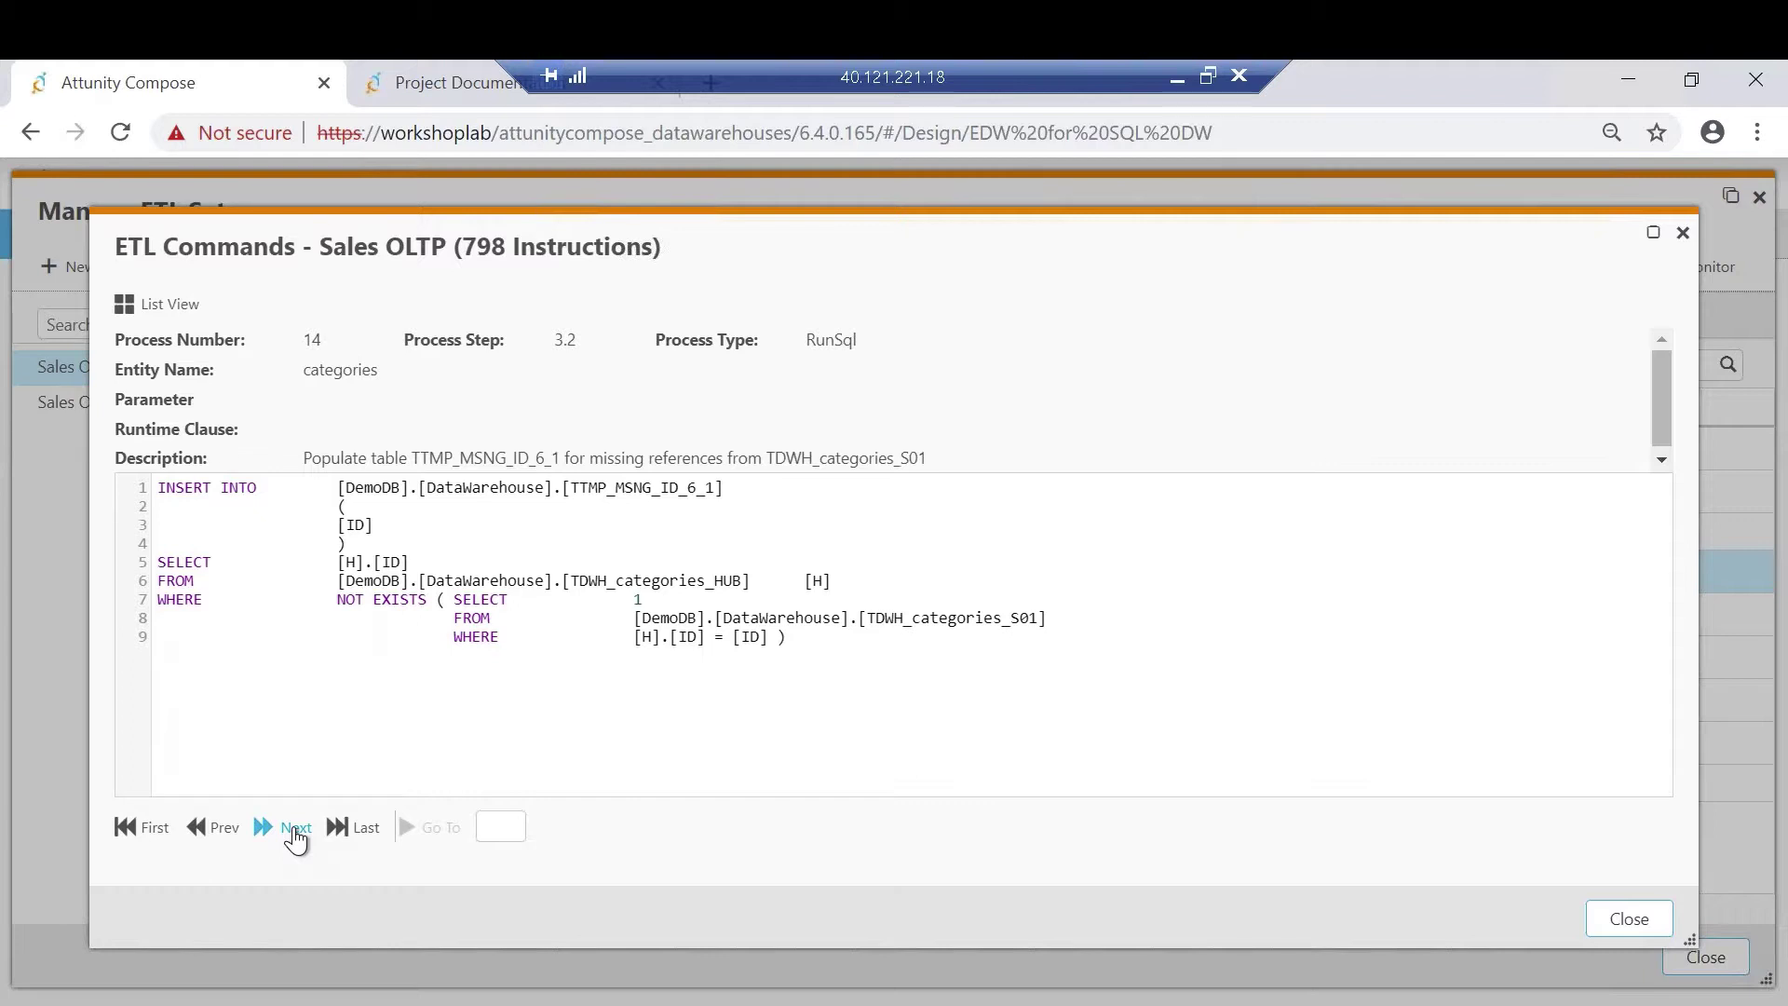
left_click(1628, 921)
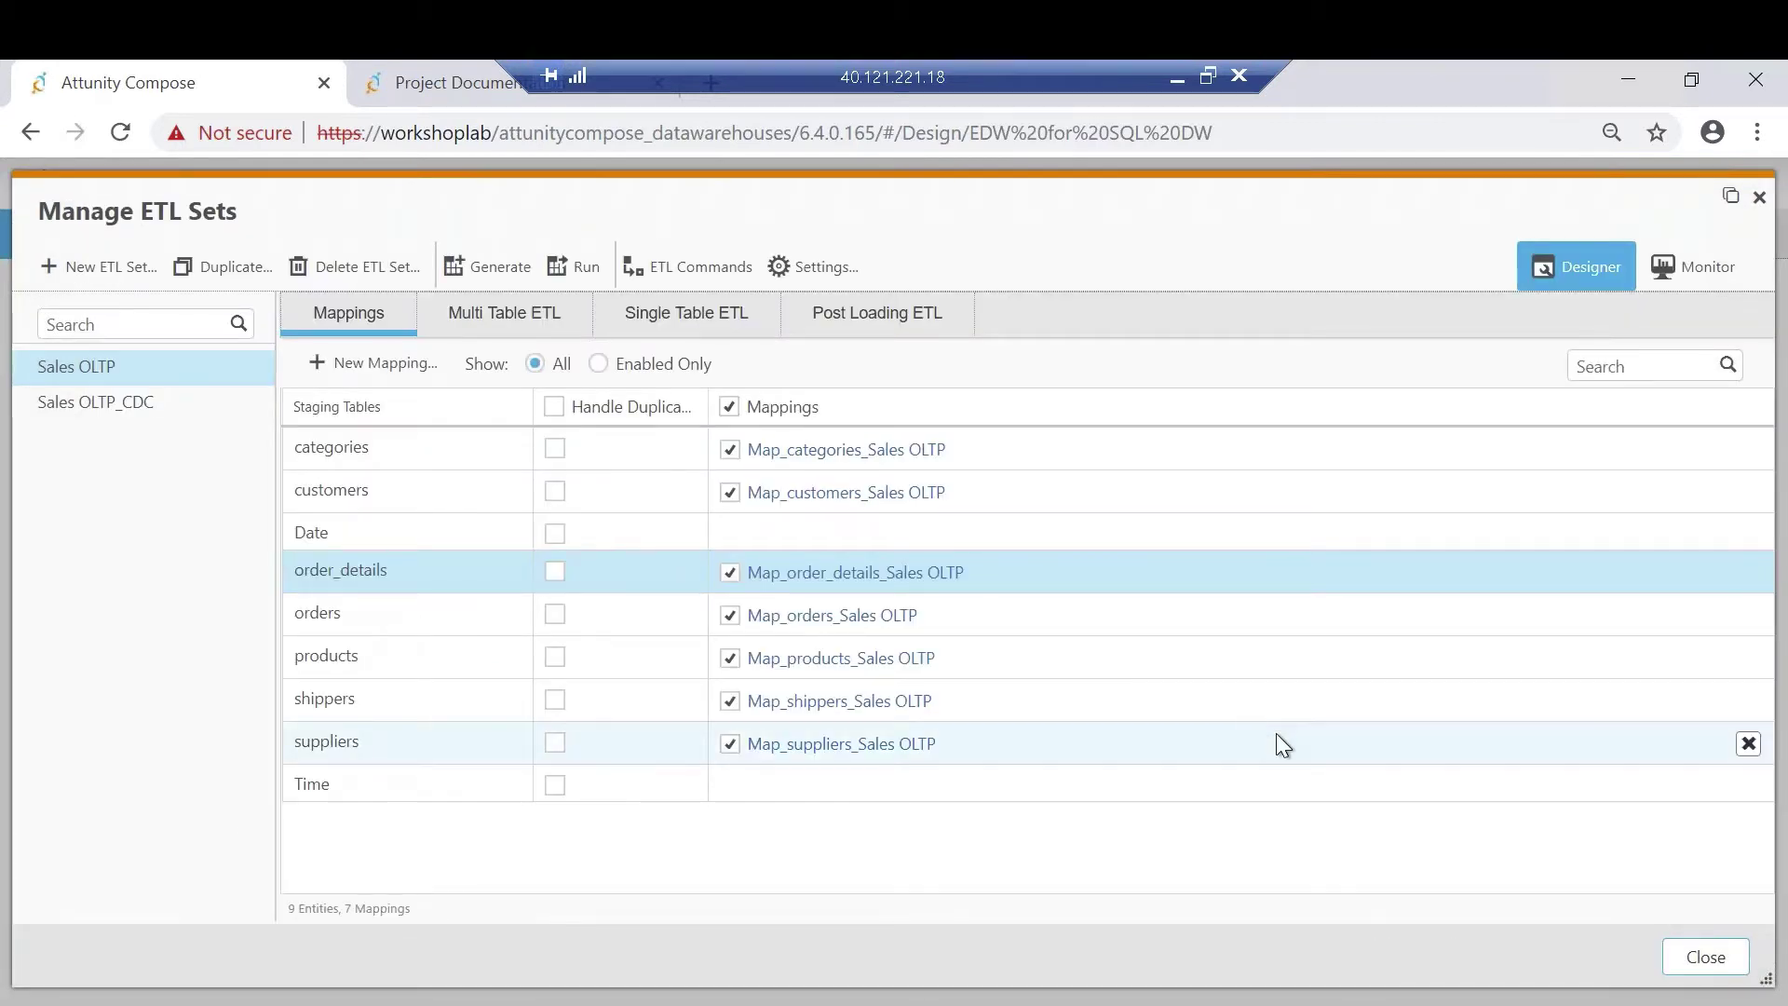
left_click(1704, 959)
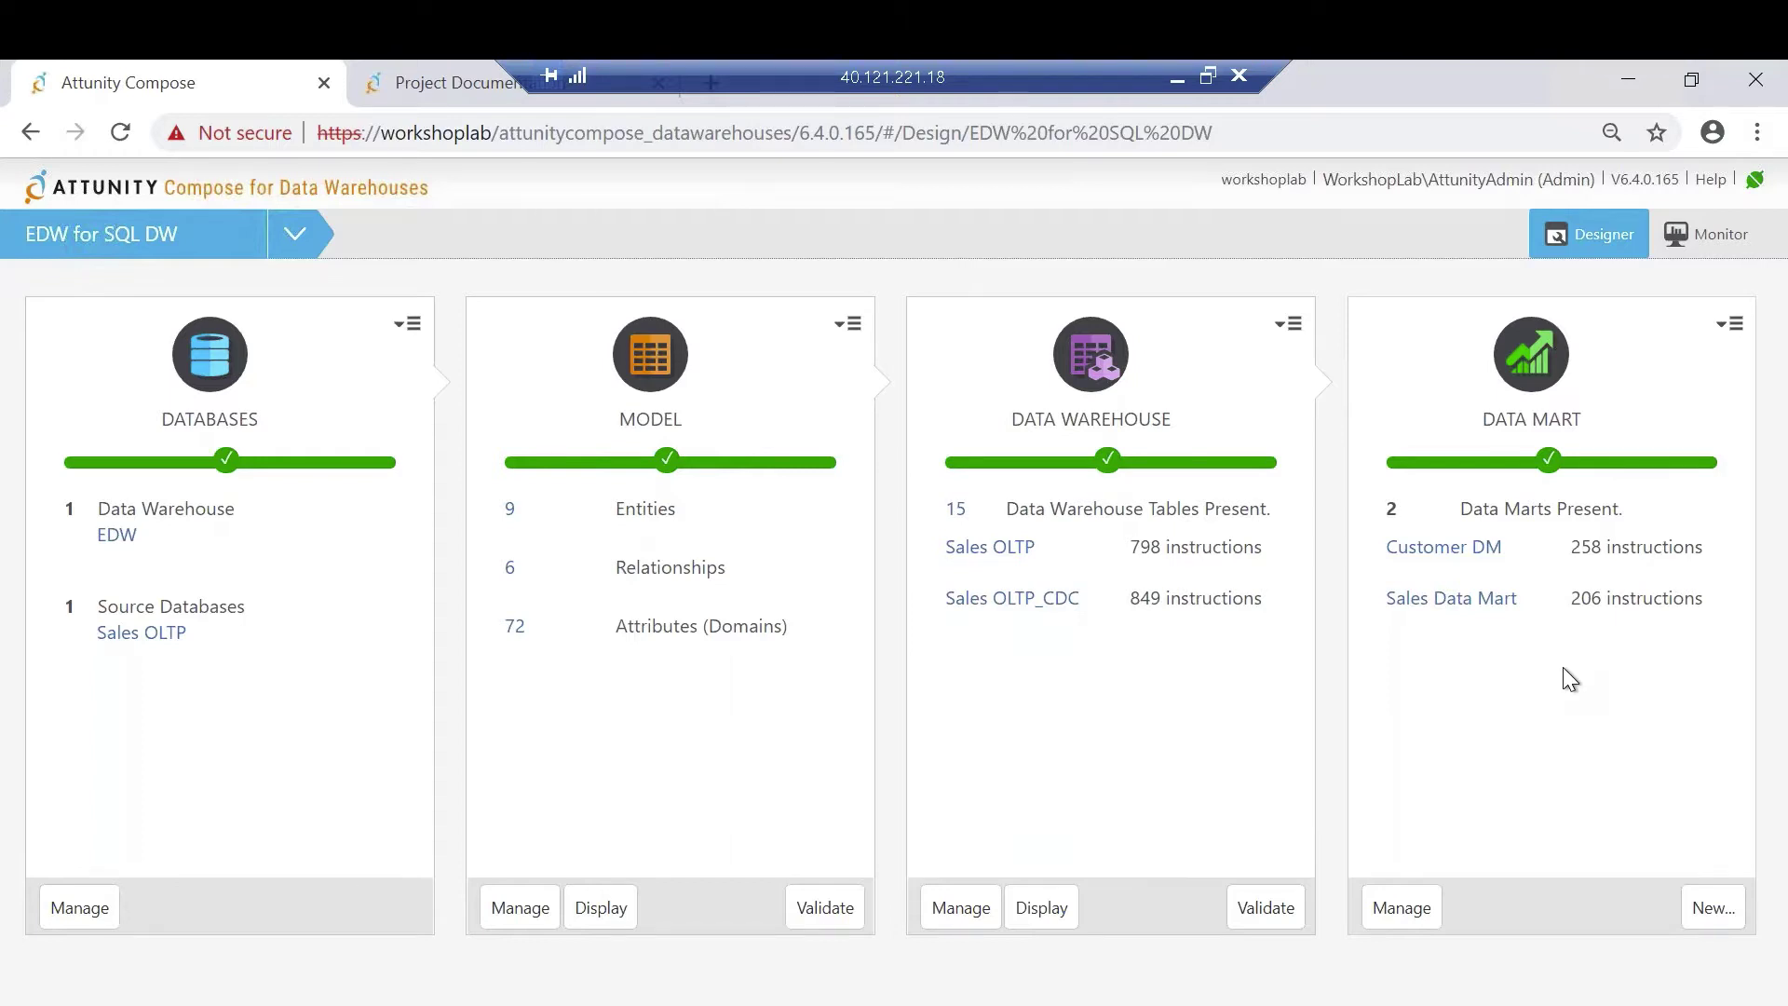
- Create a new data mart with the default name, and cancel the New Star Schema wizard without defining a star schema
left_click(1712, 908)
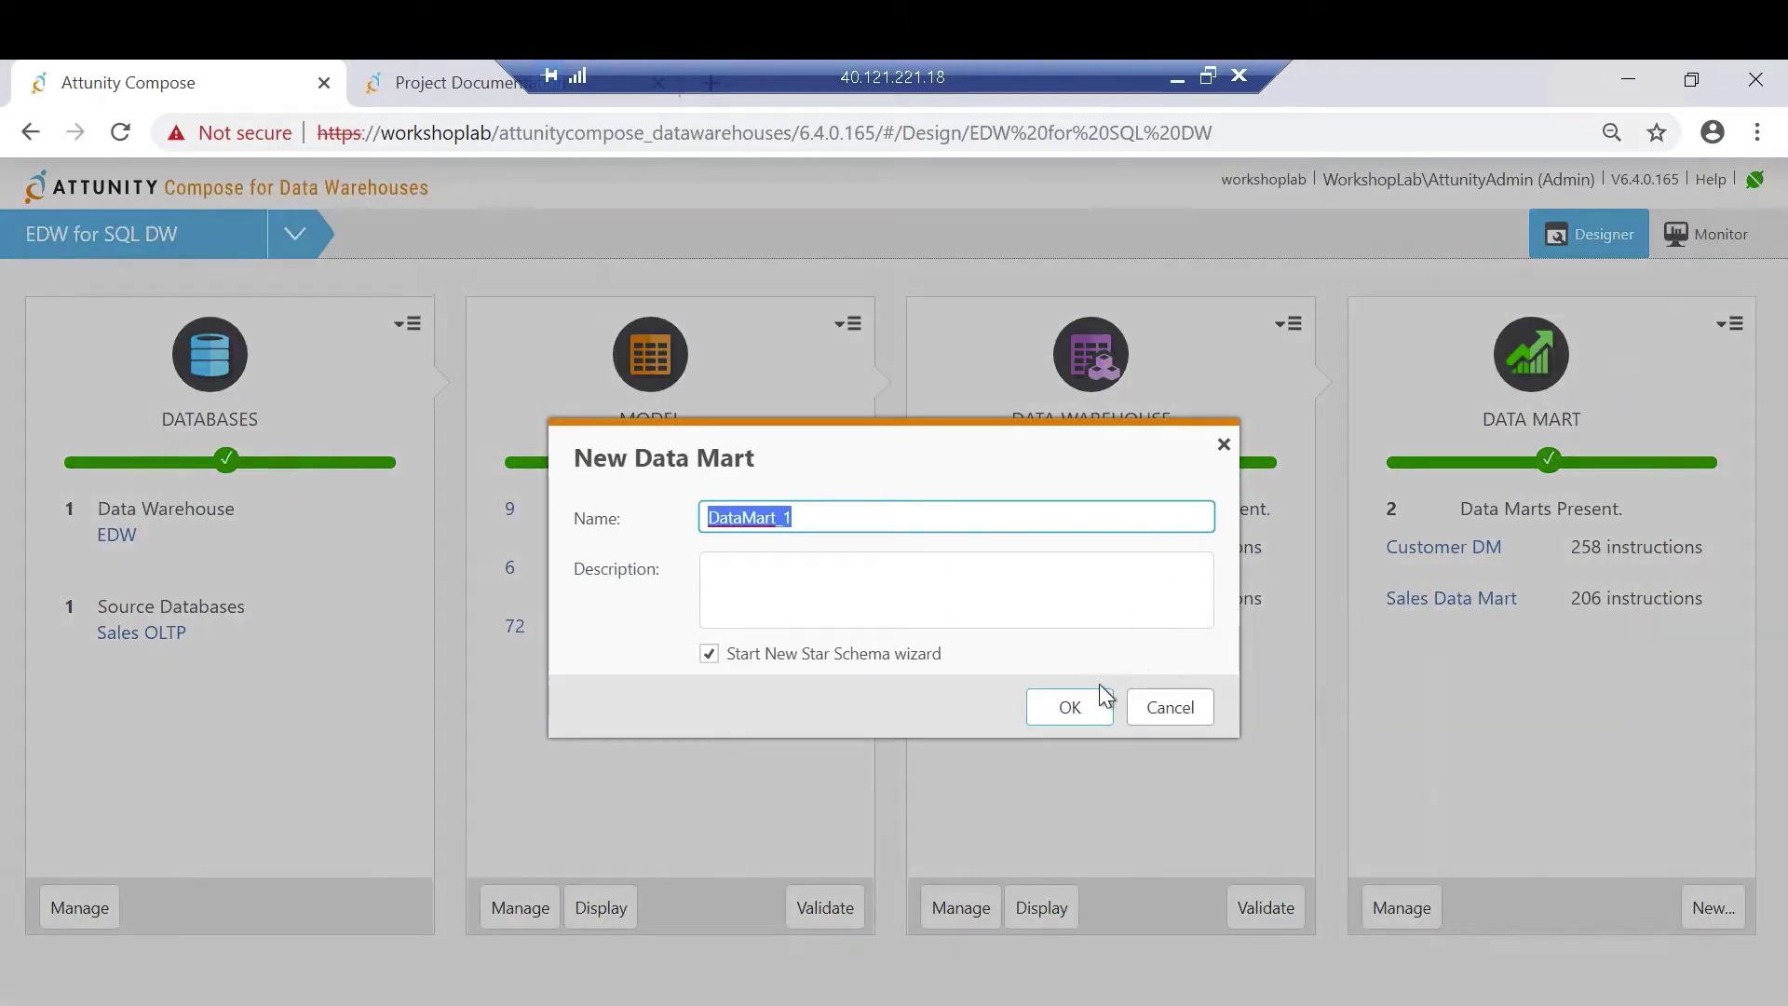
left_click(1073, 708)
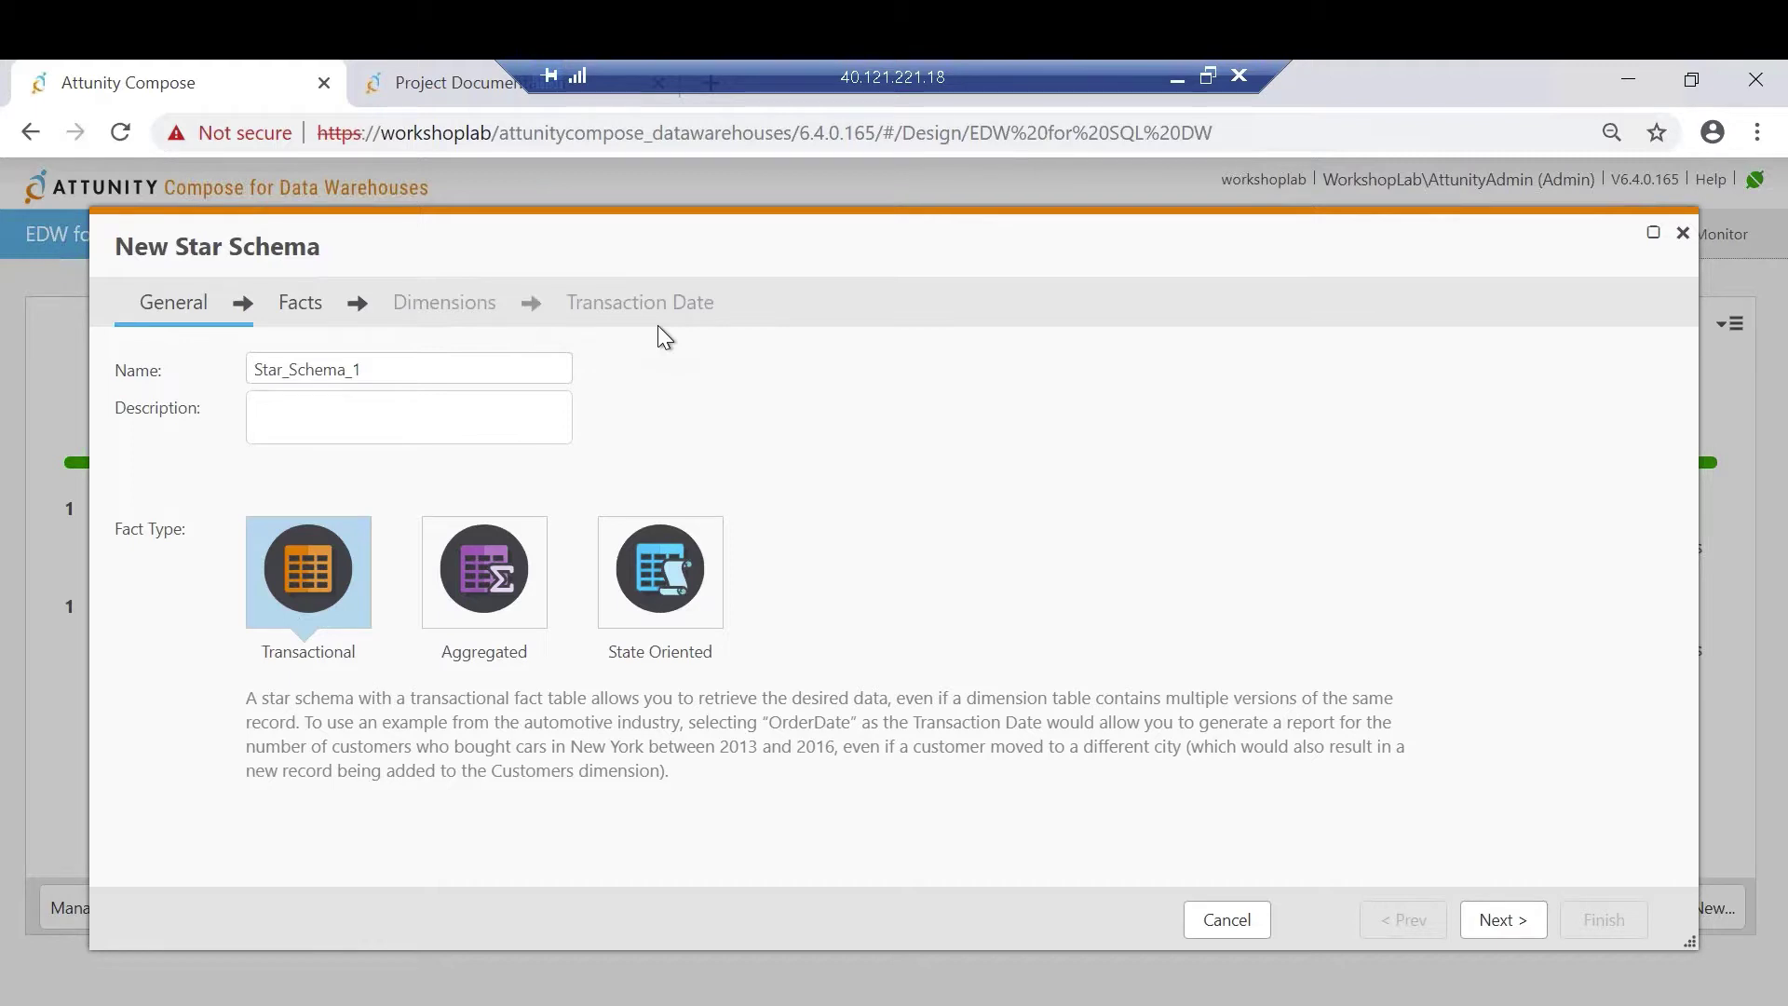
left_click(1223, 922)
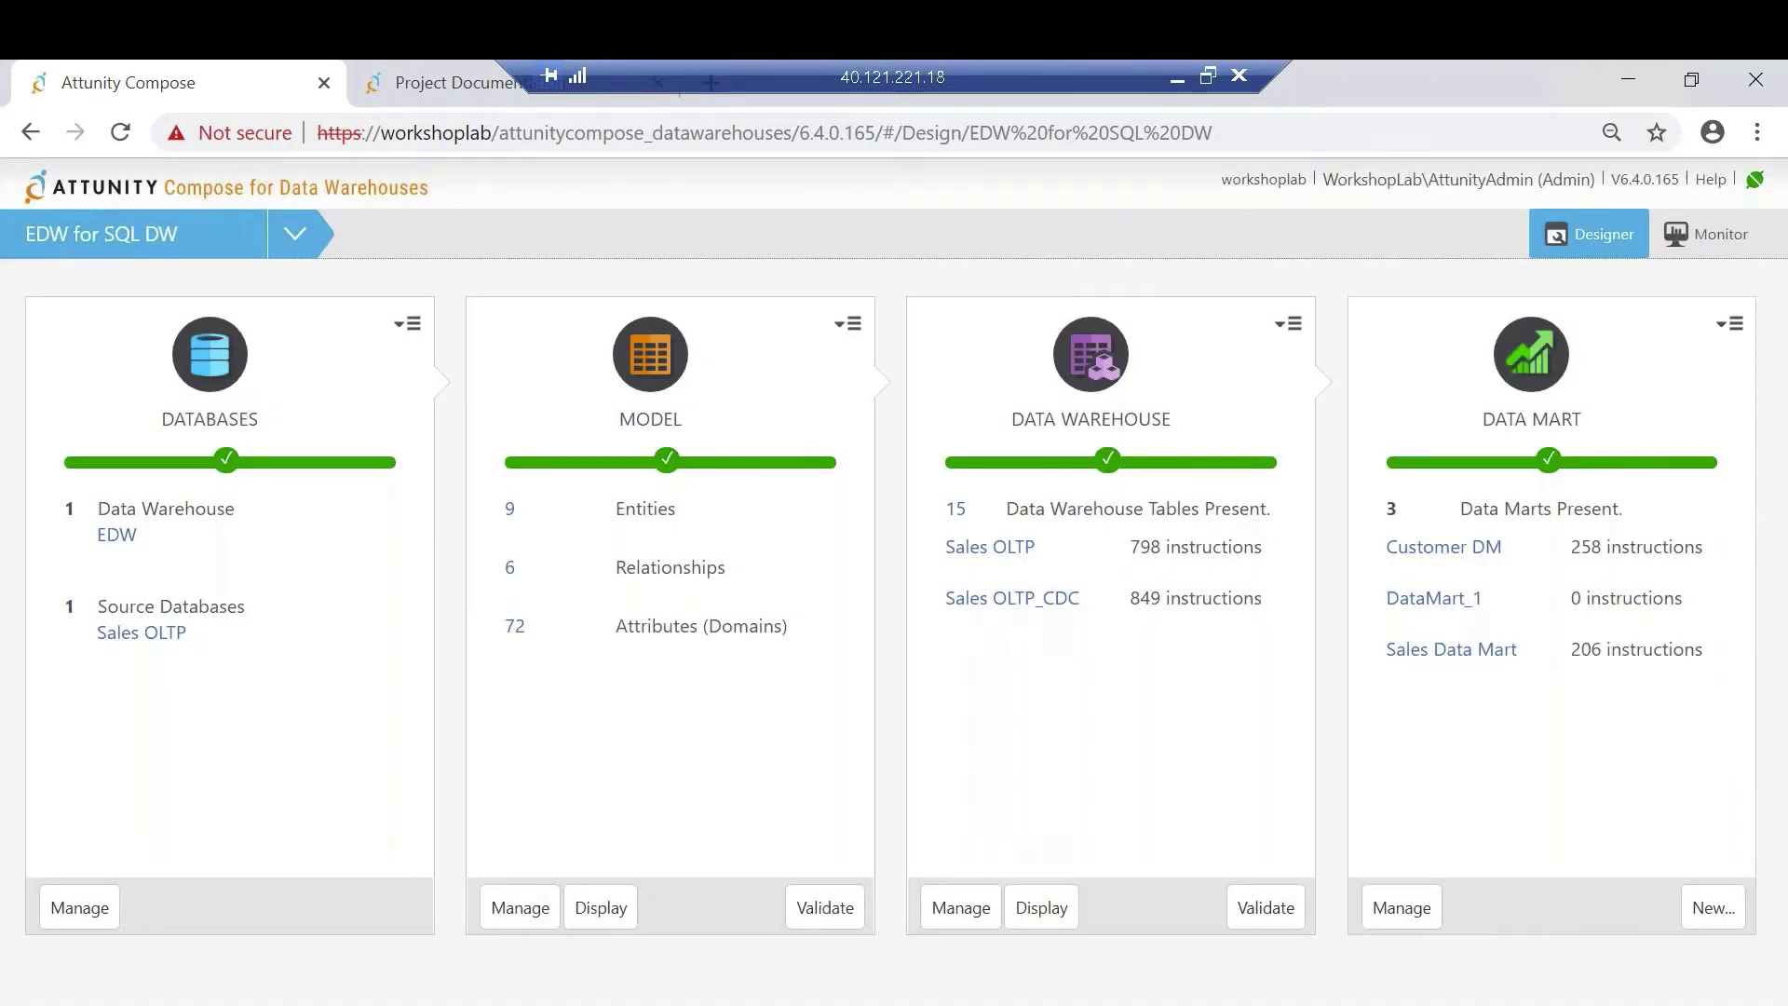
- Inspect the logical attributes of Customer DM's Product Orders star schema without changing them, and return to the project overview
left_click(1444, 551)
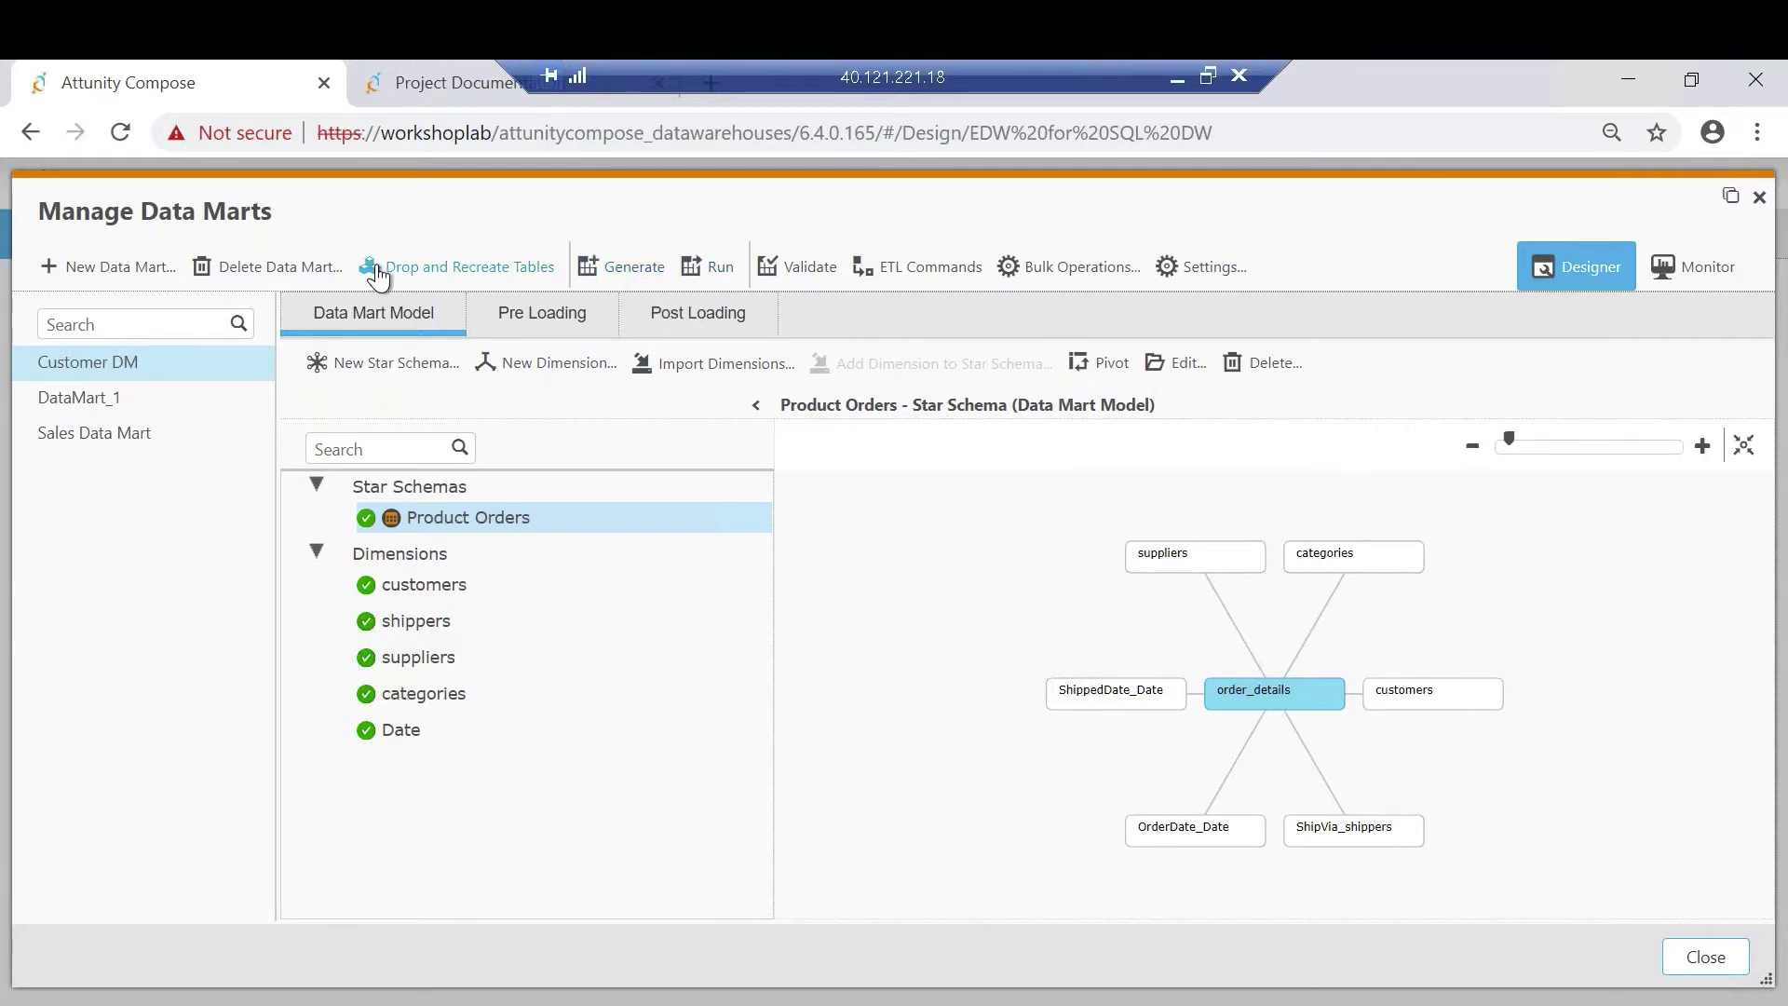
left_click(1175, 365)
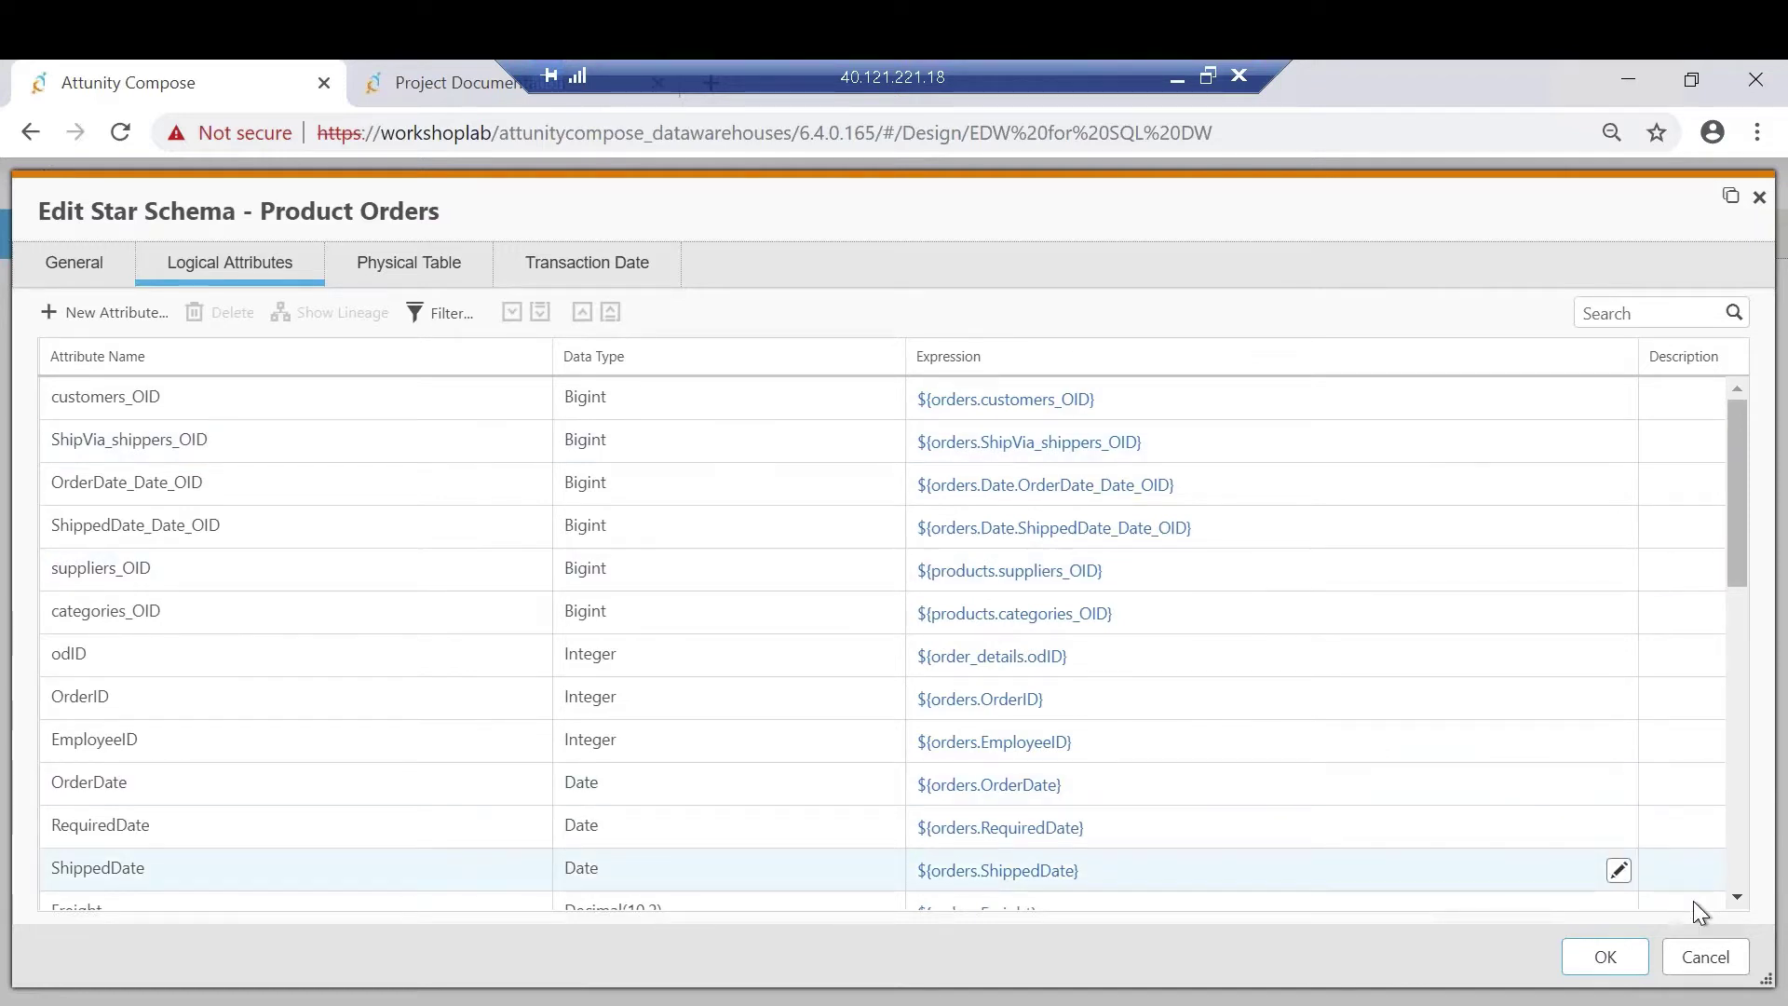
left_click(1706, 958)
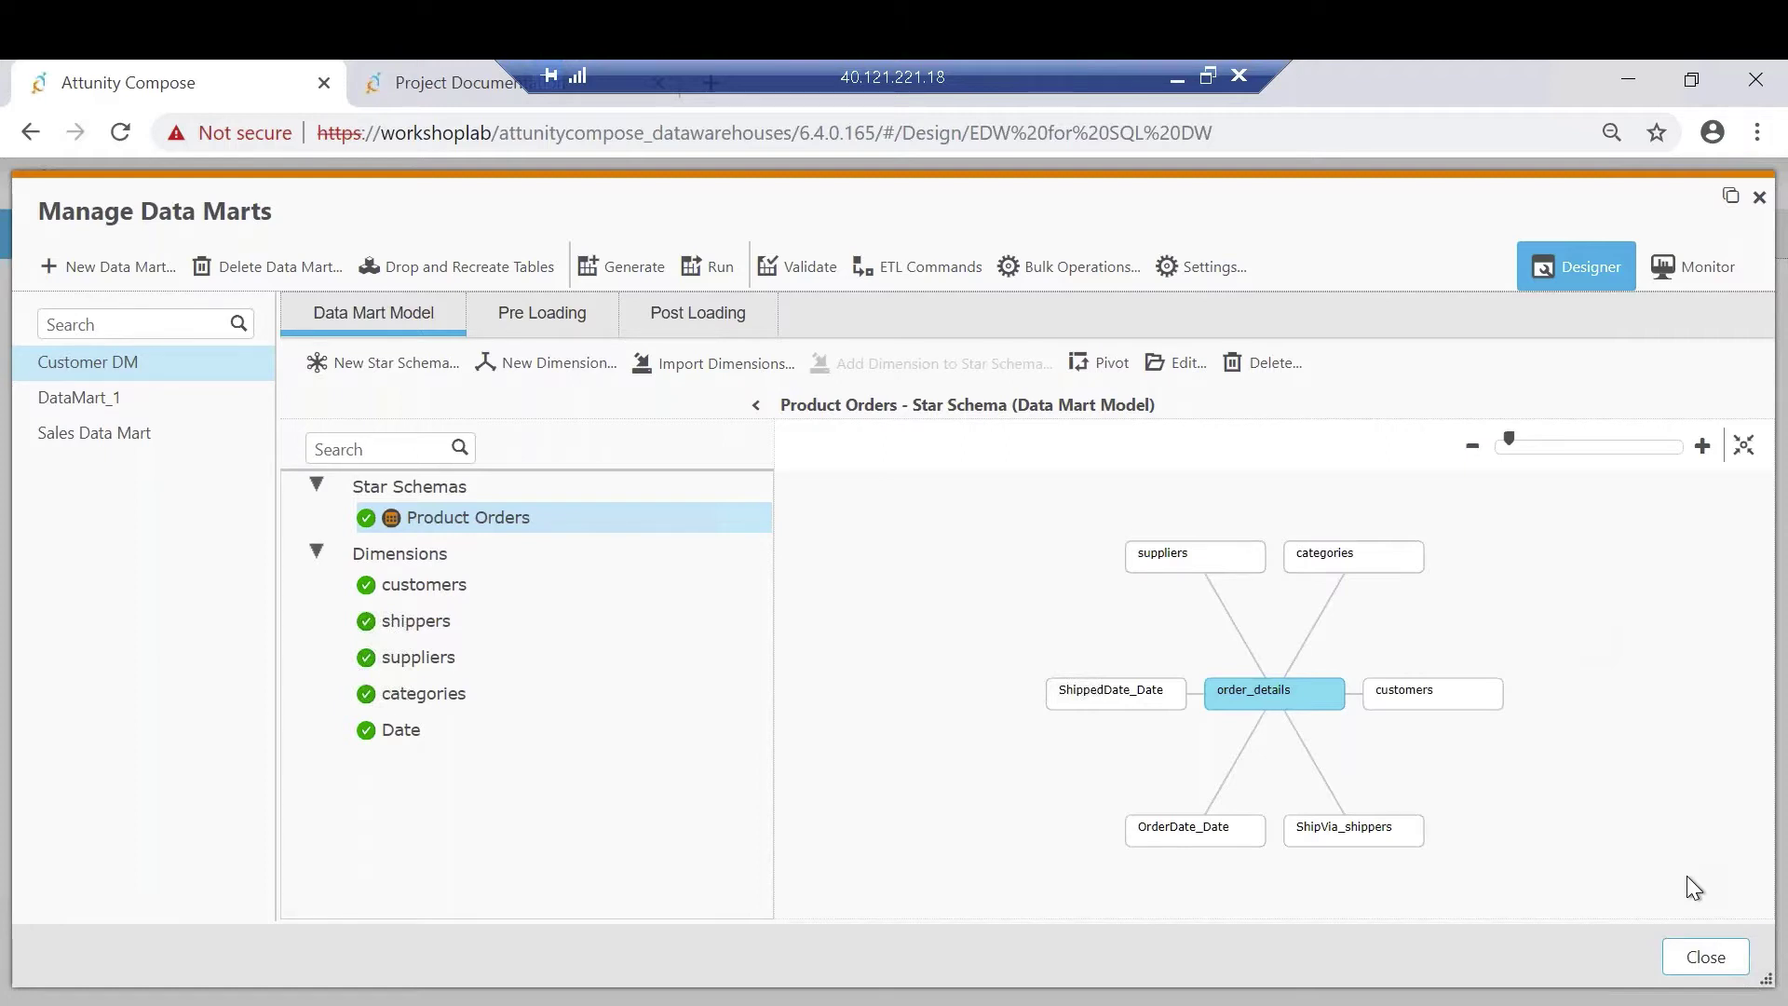
left_click(1706, 959)
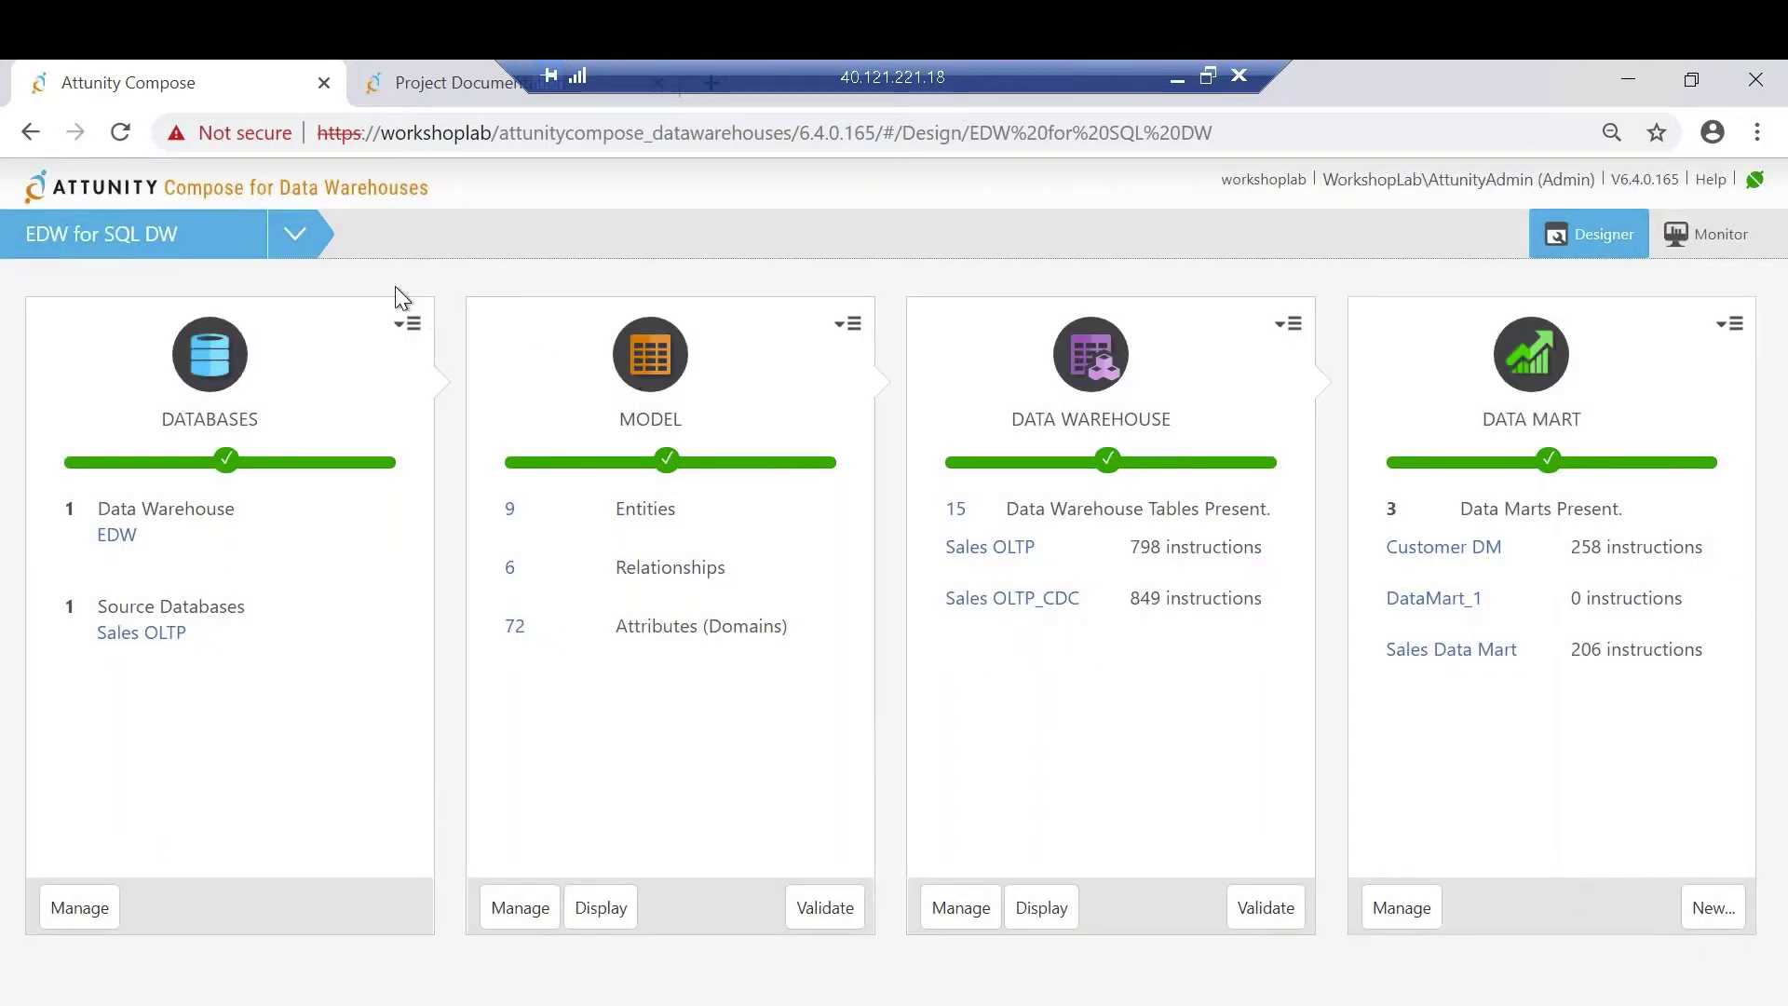
- Switch to the already generated project documentation and view the model's diagram and attributes domain
left_click(295, 235)
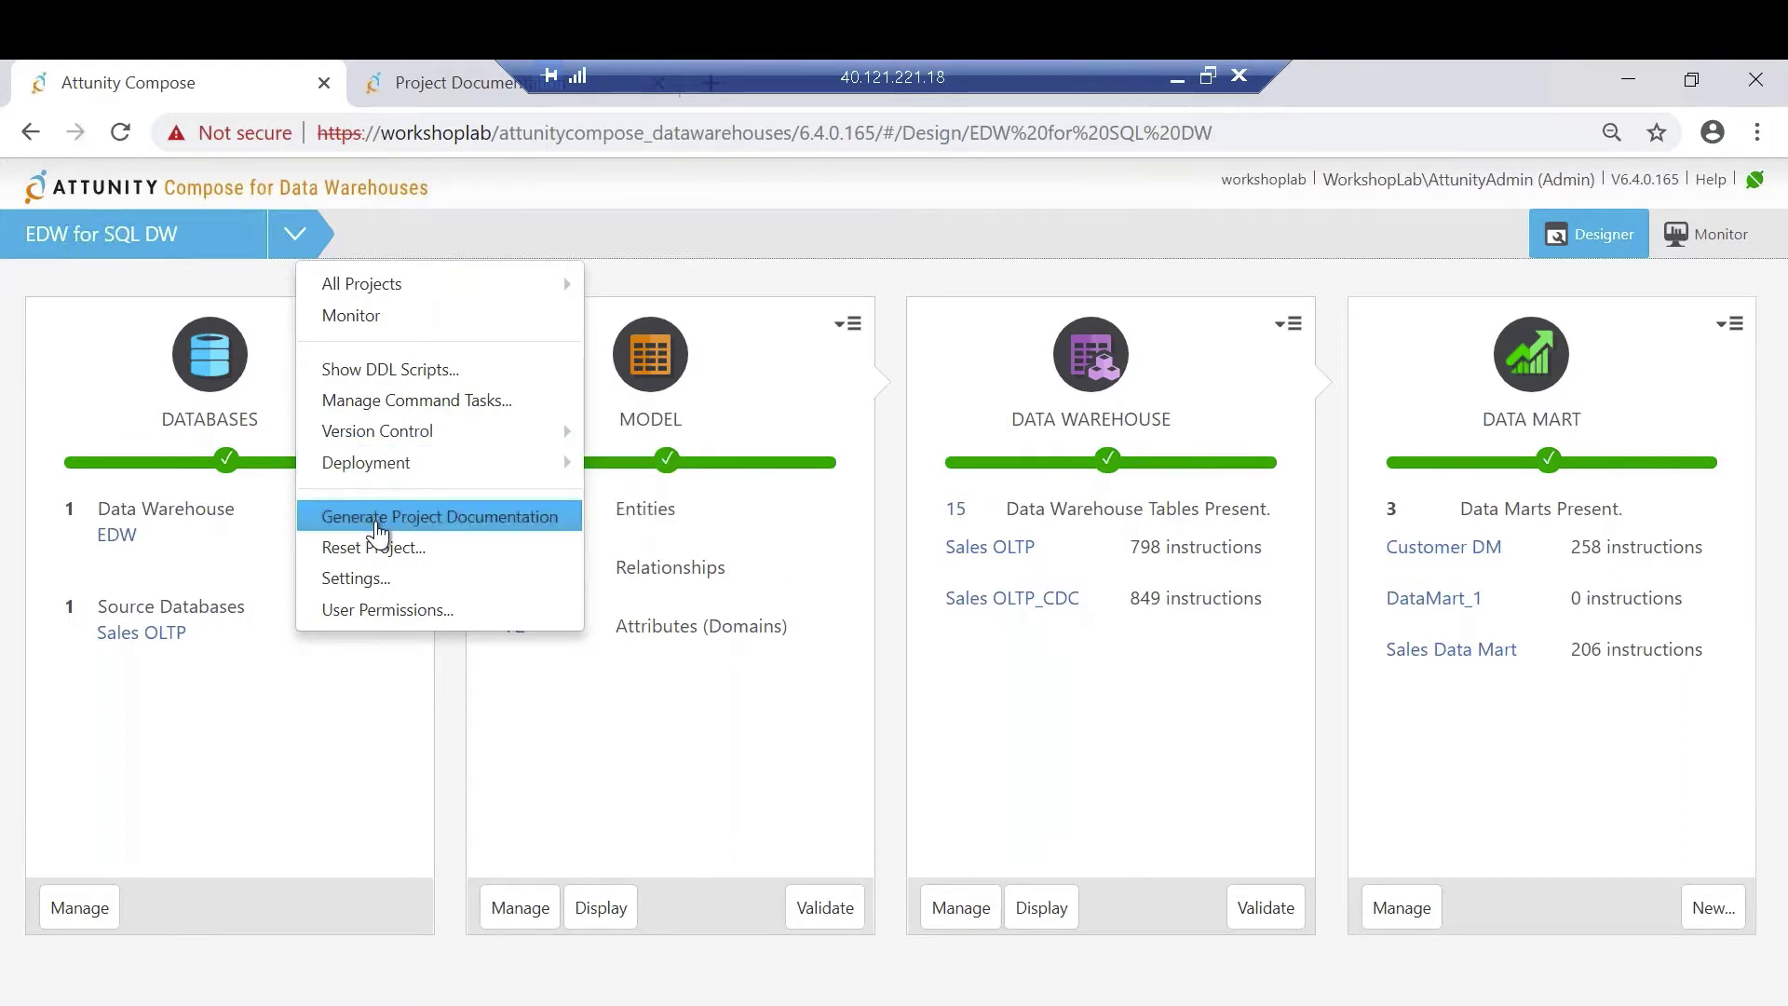
left_click(462, 82)
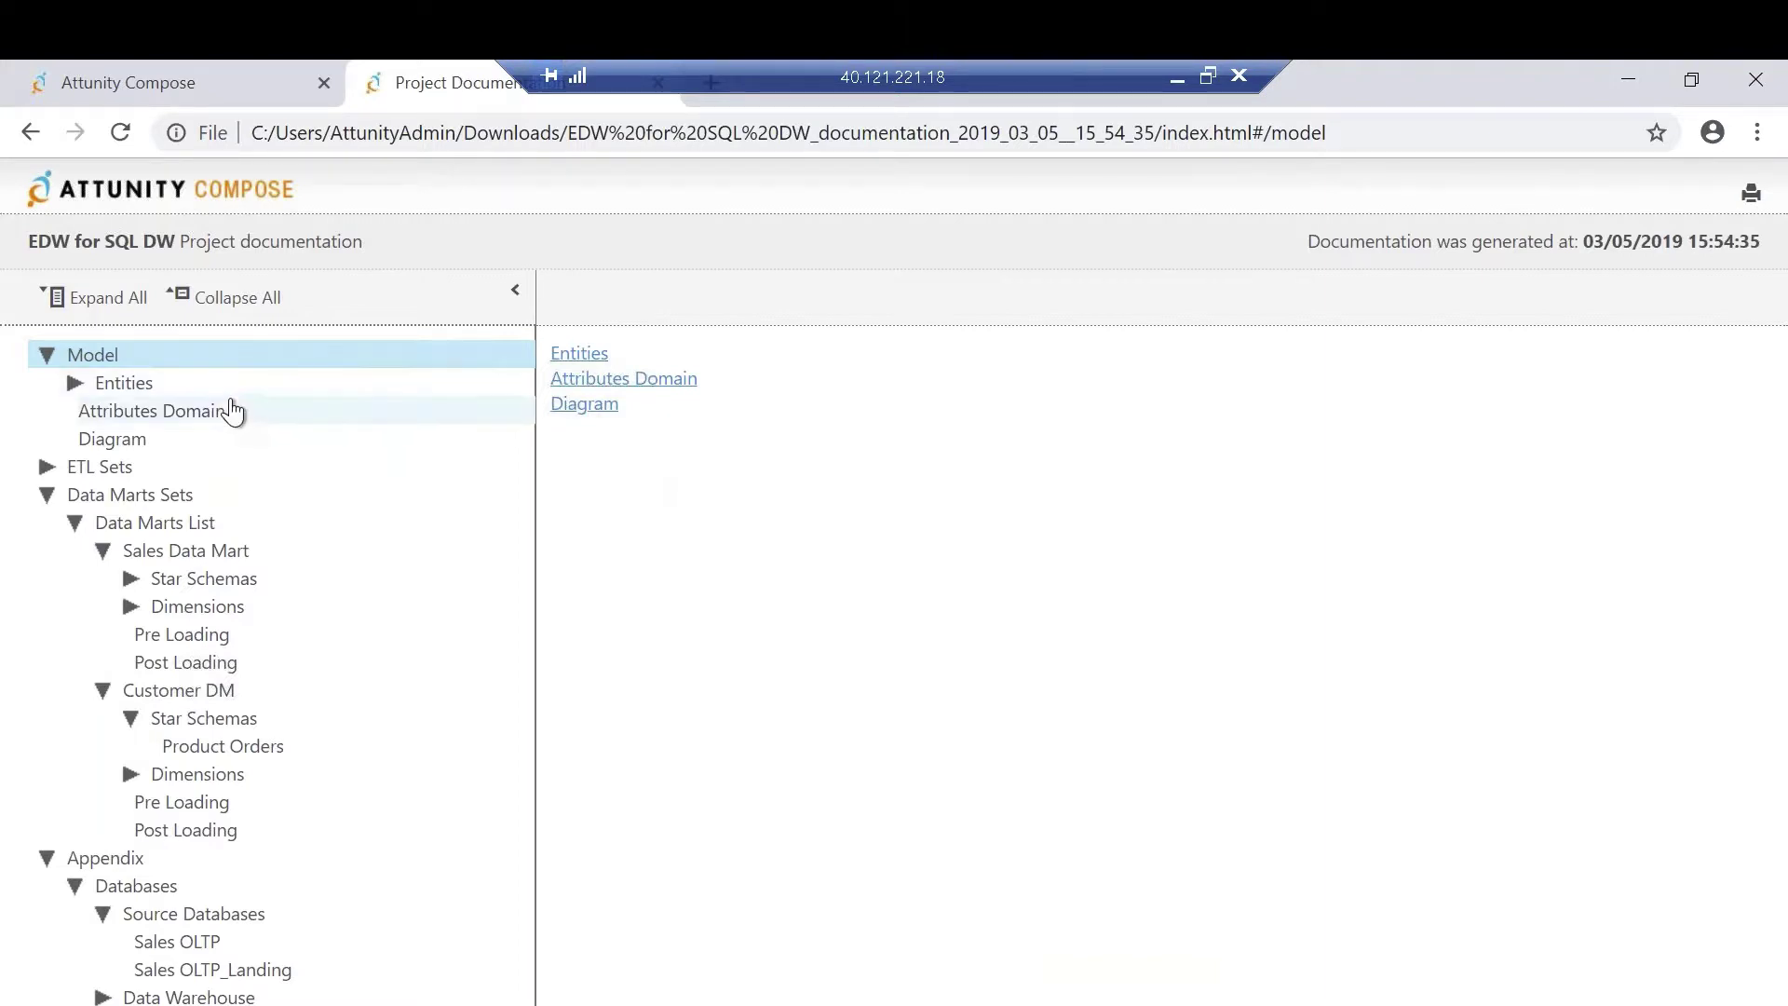
left_click(141, 447)
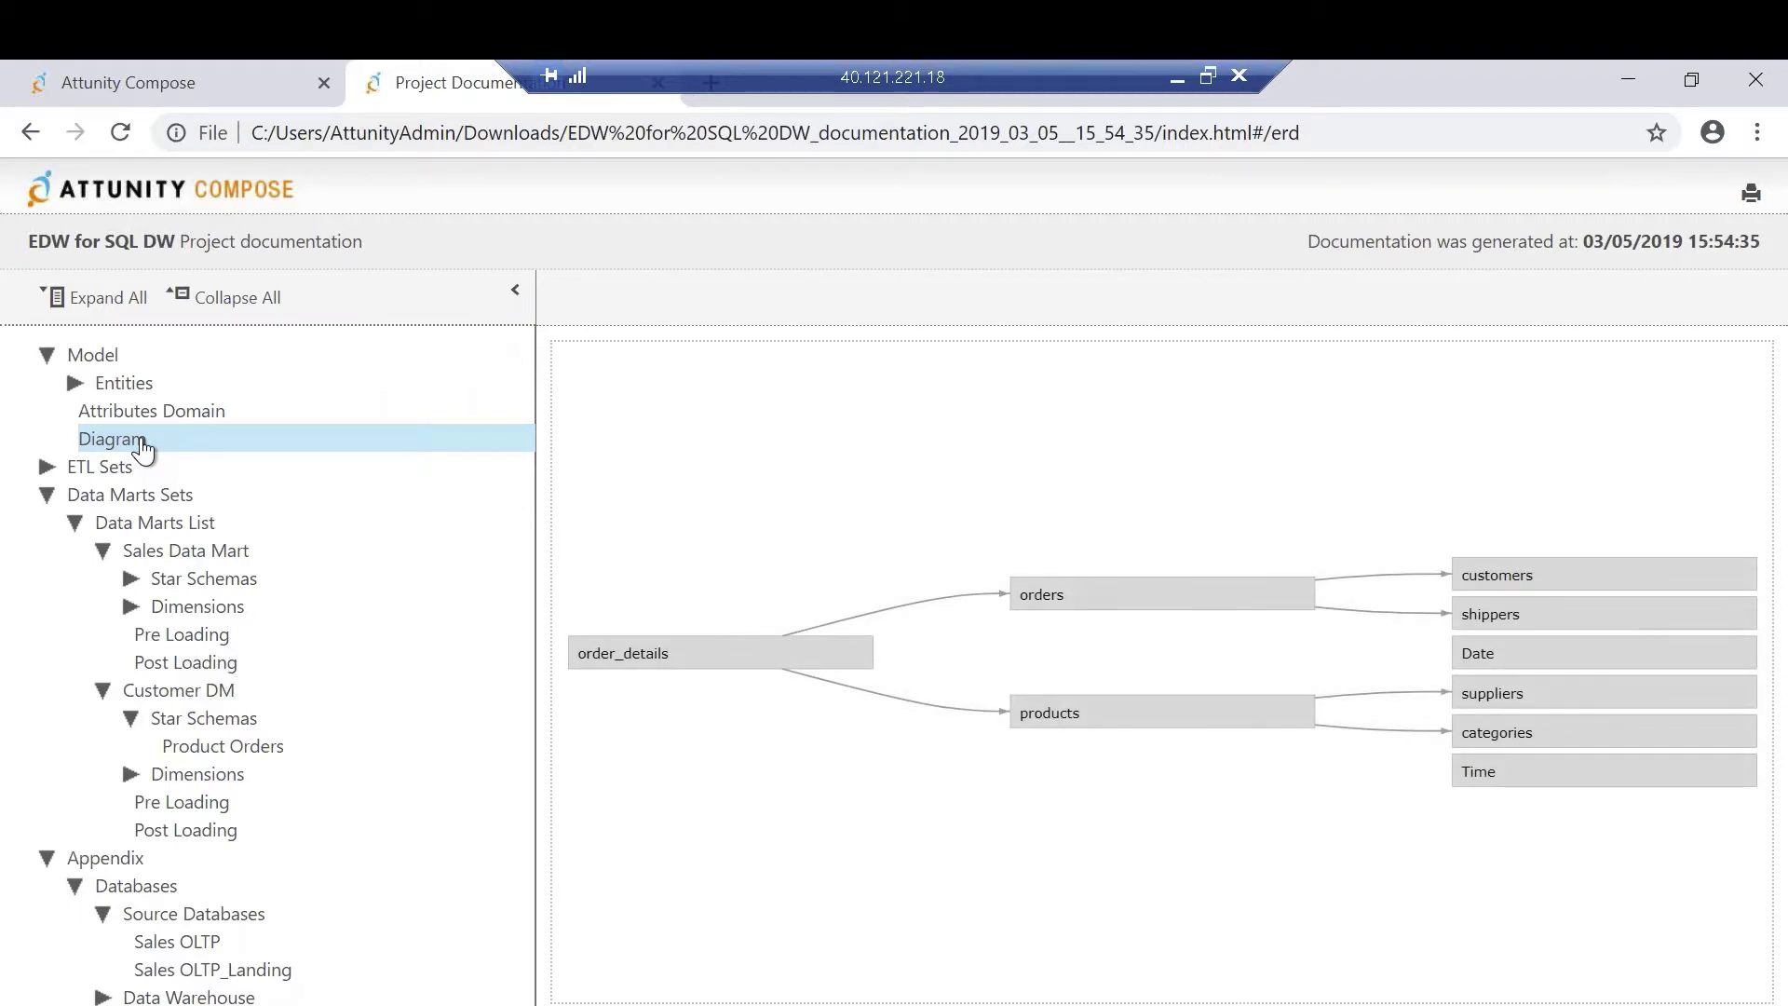
left_click(146, 414)
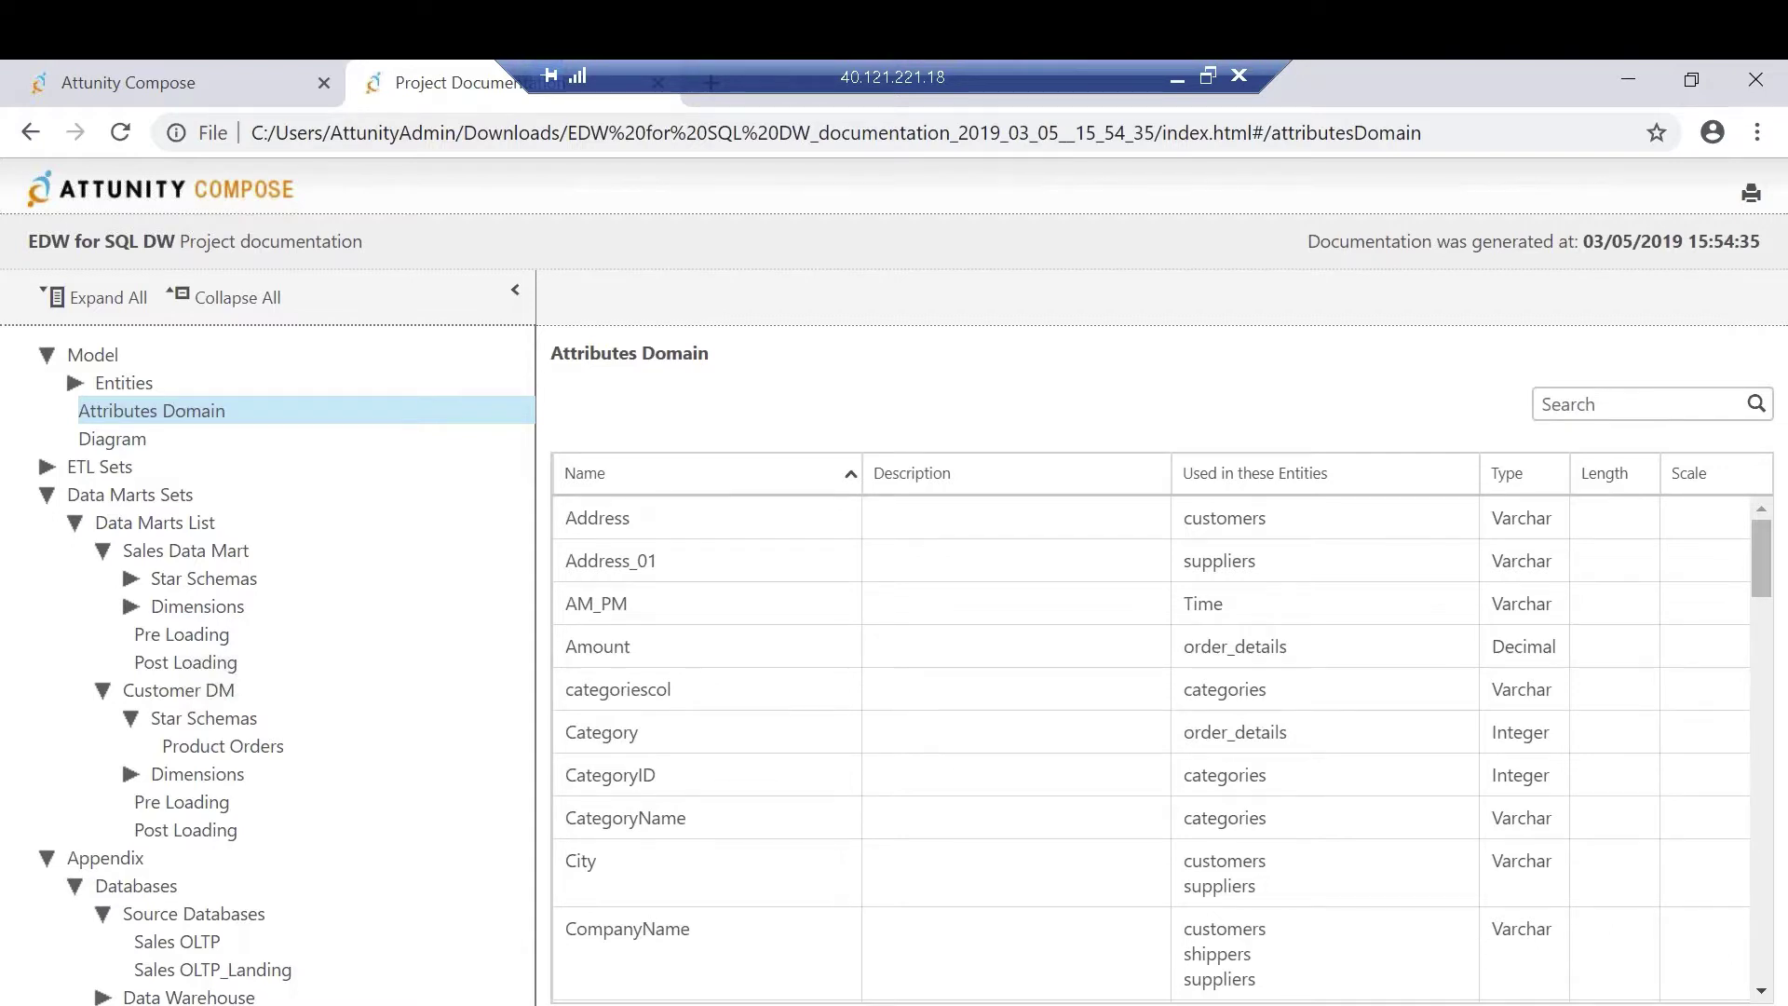
- Review the documentation for the data marts list, the Product Orders star schema under Customer DM, and the Sales OLTP source database
left_click(138, 531)
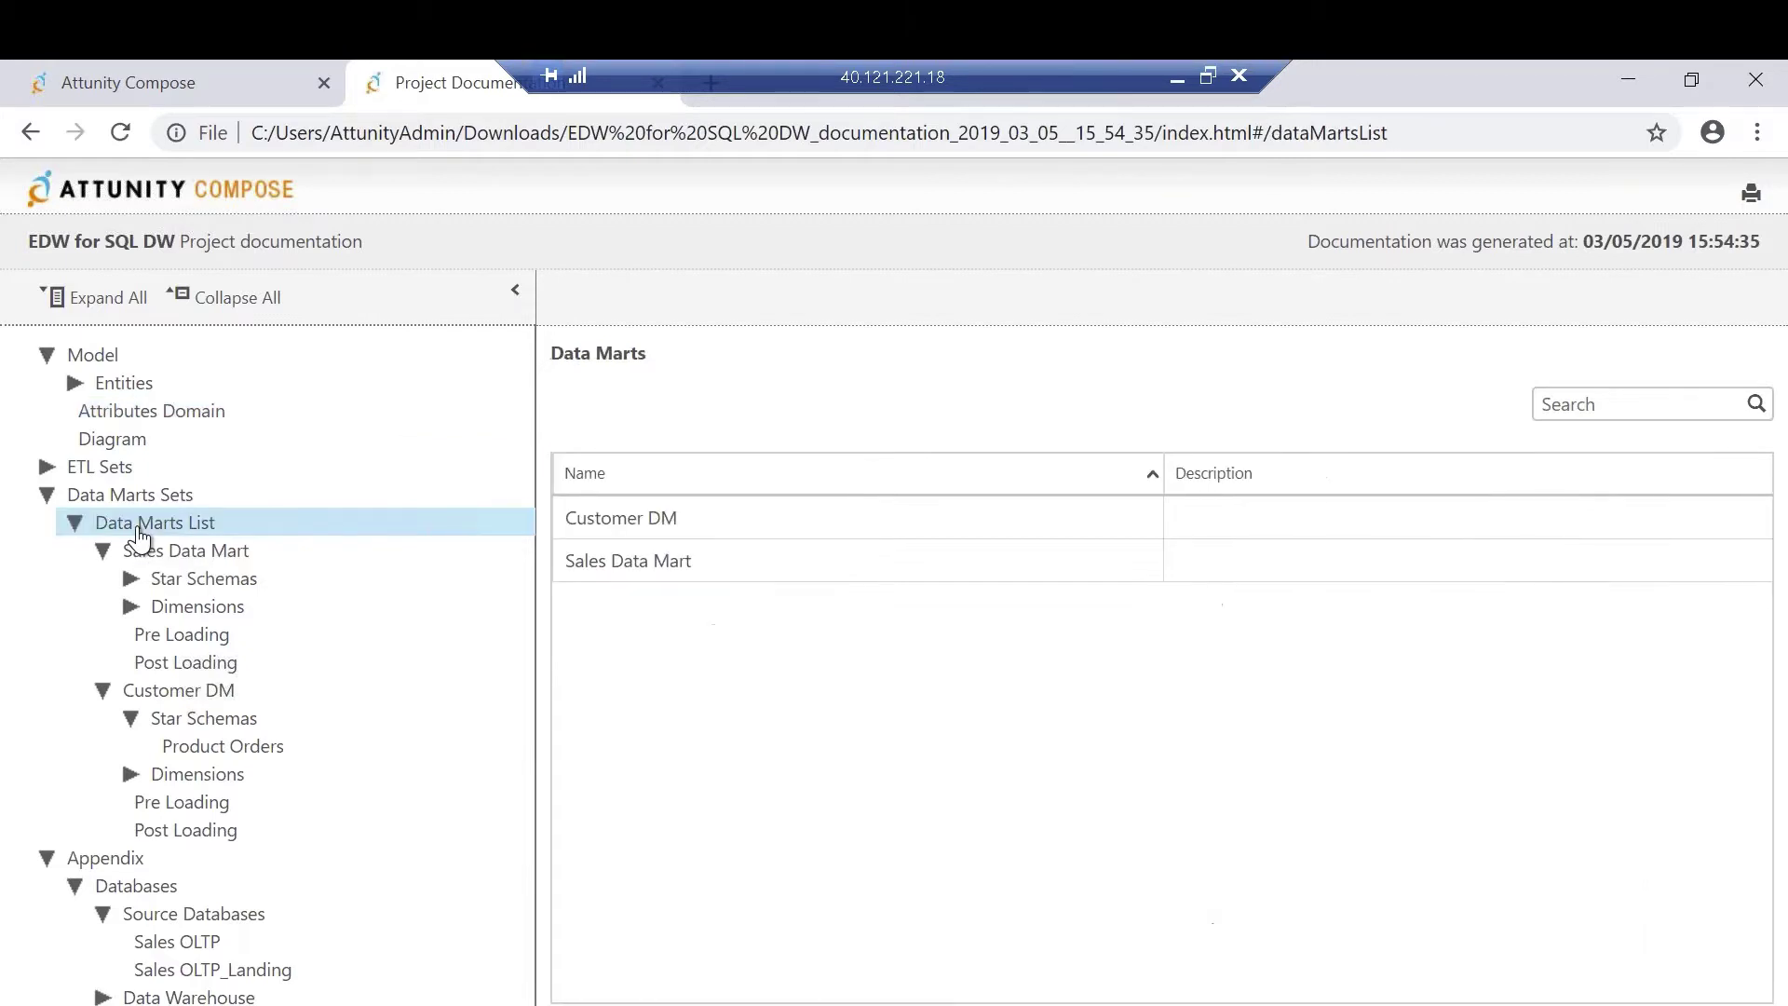
left_click(194, 559)
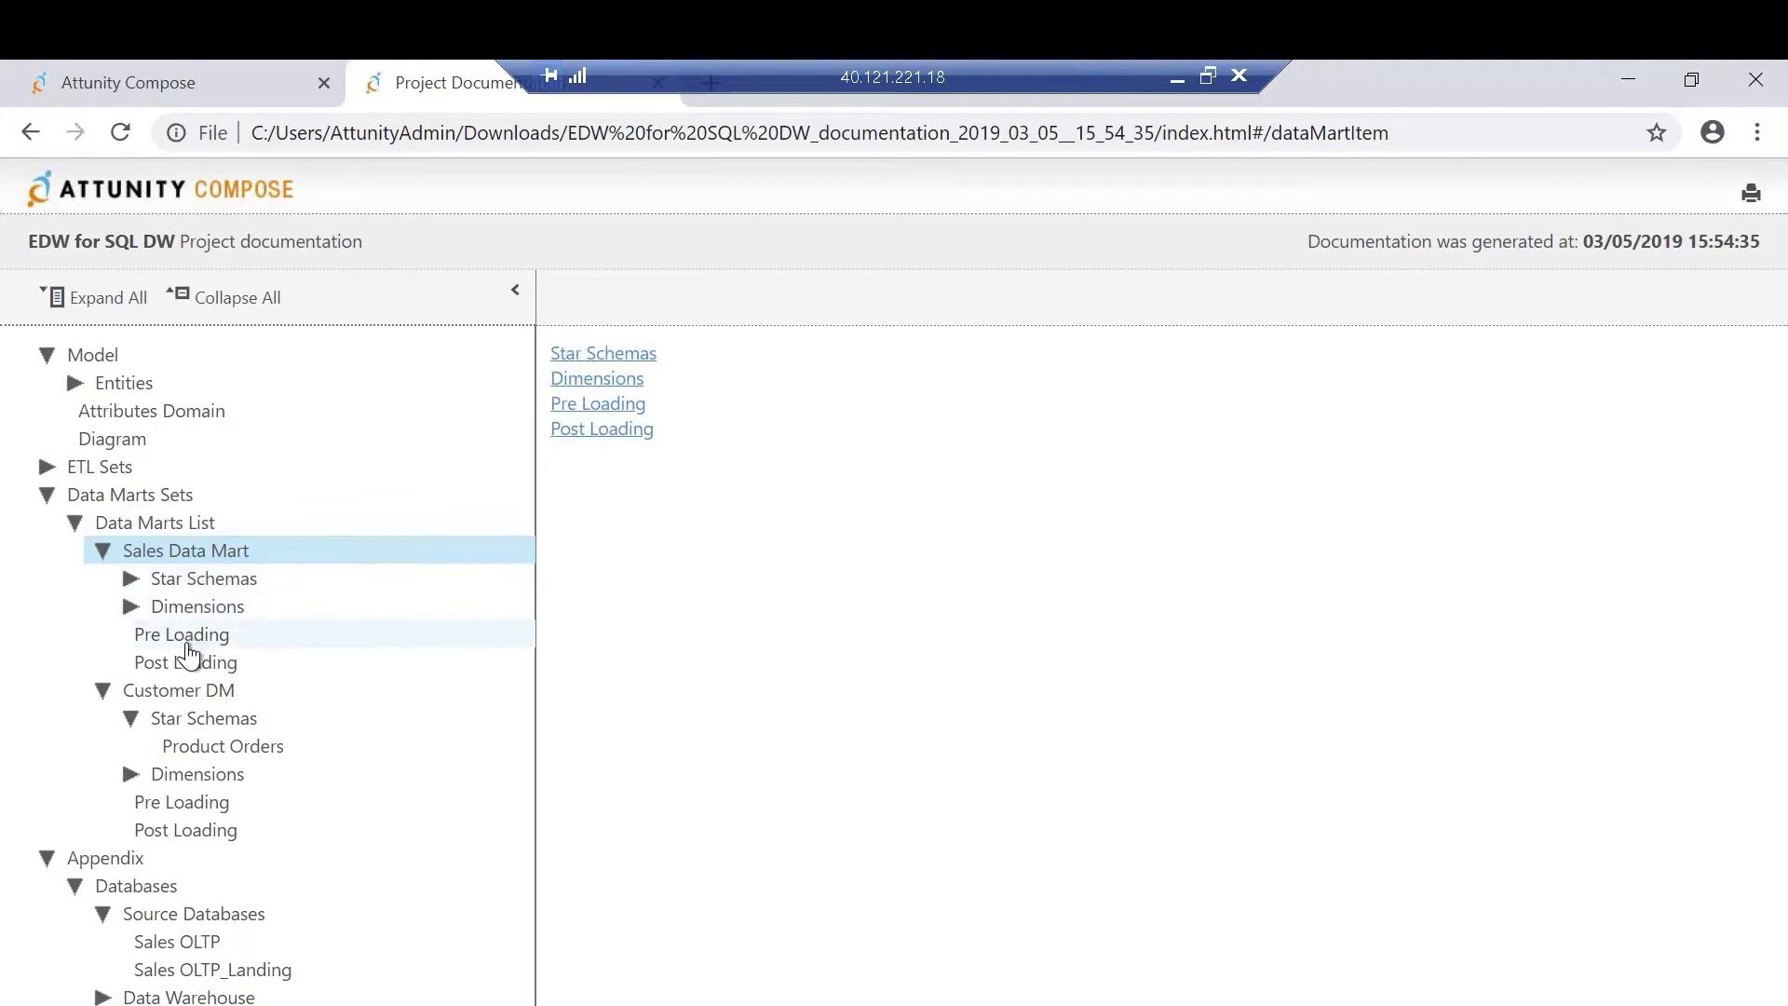
left_click(190, 723)
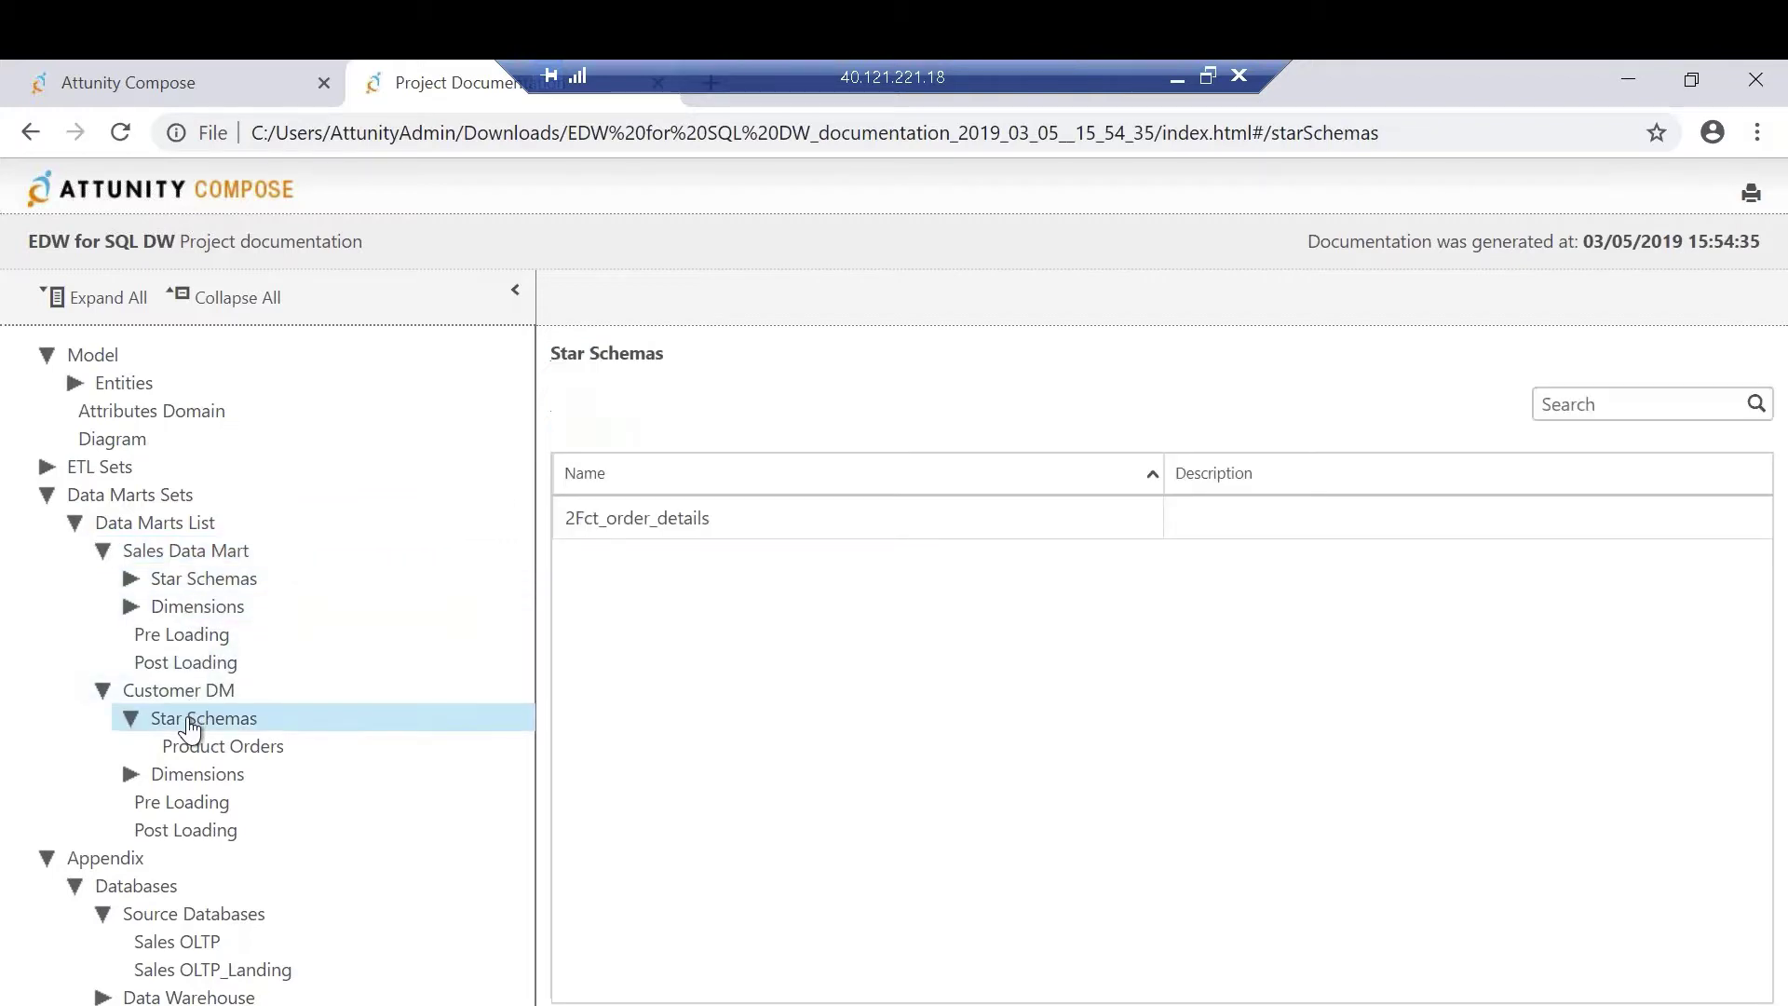
left_click(196, 752)
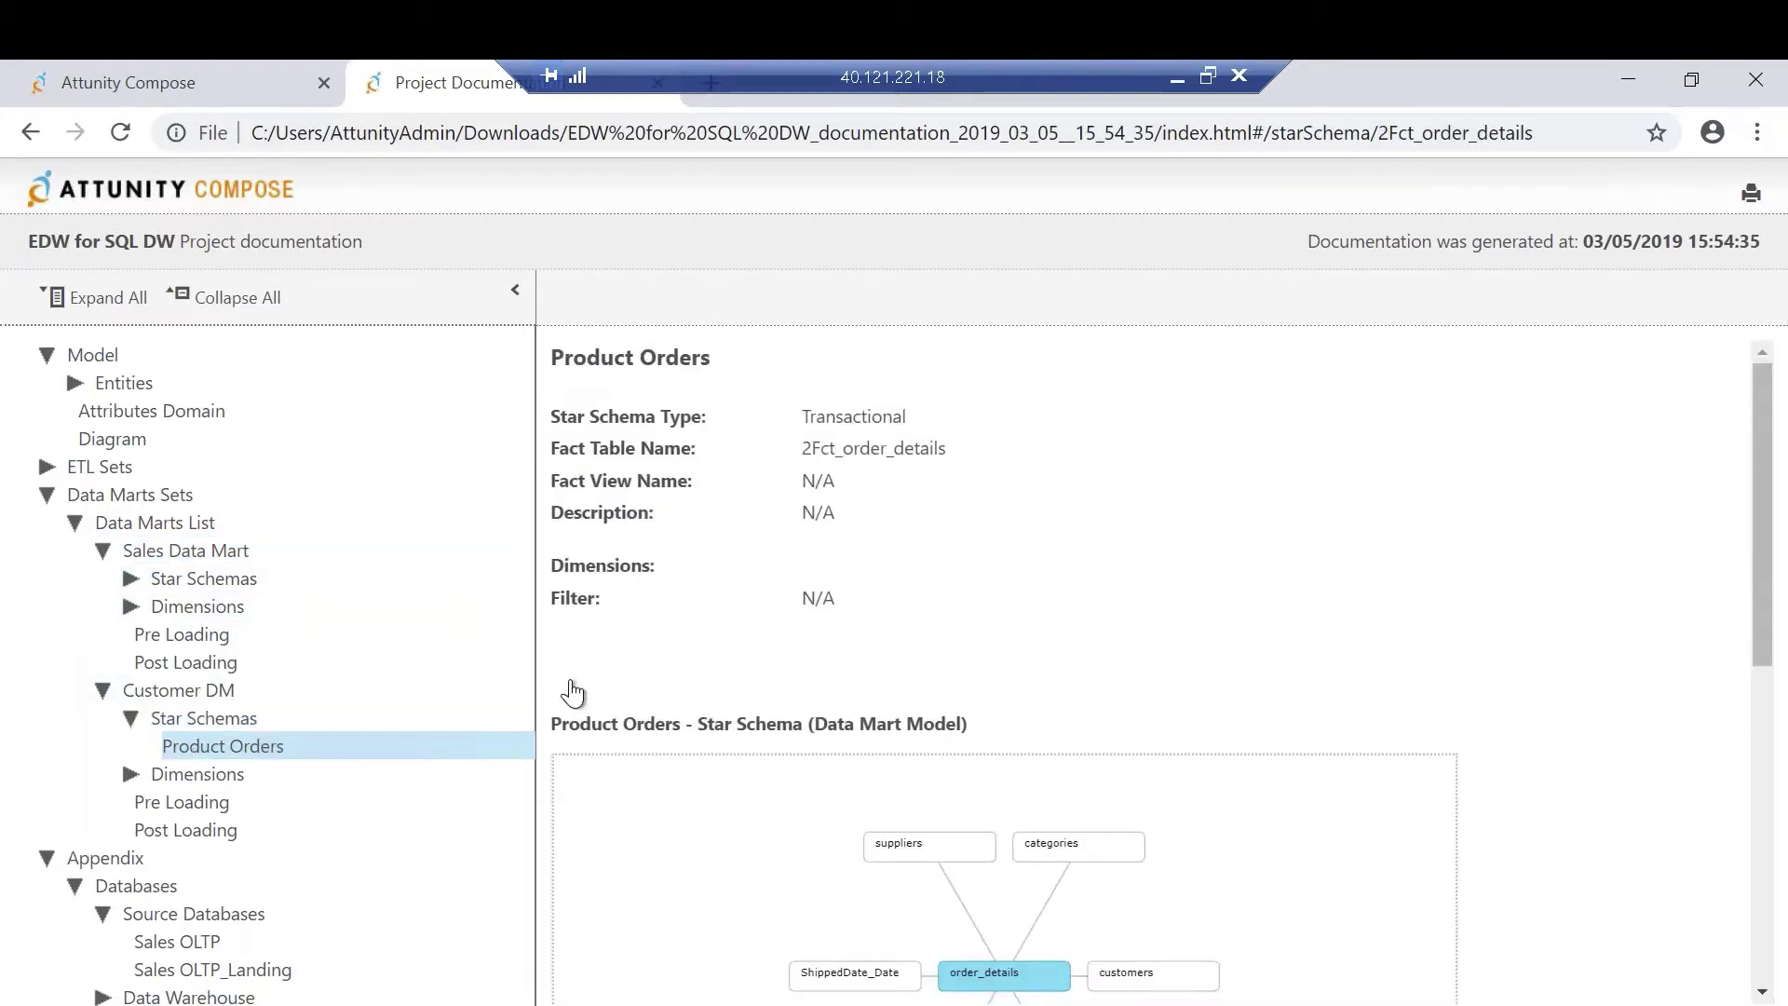
left_click_drag(1770, 619, 1769, 723)
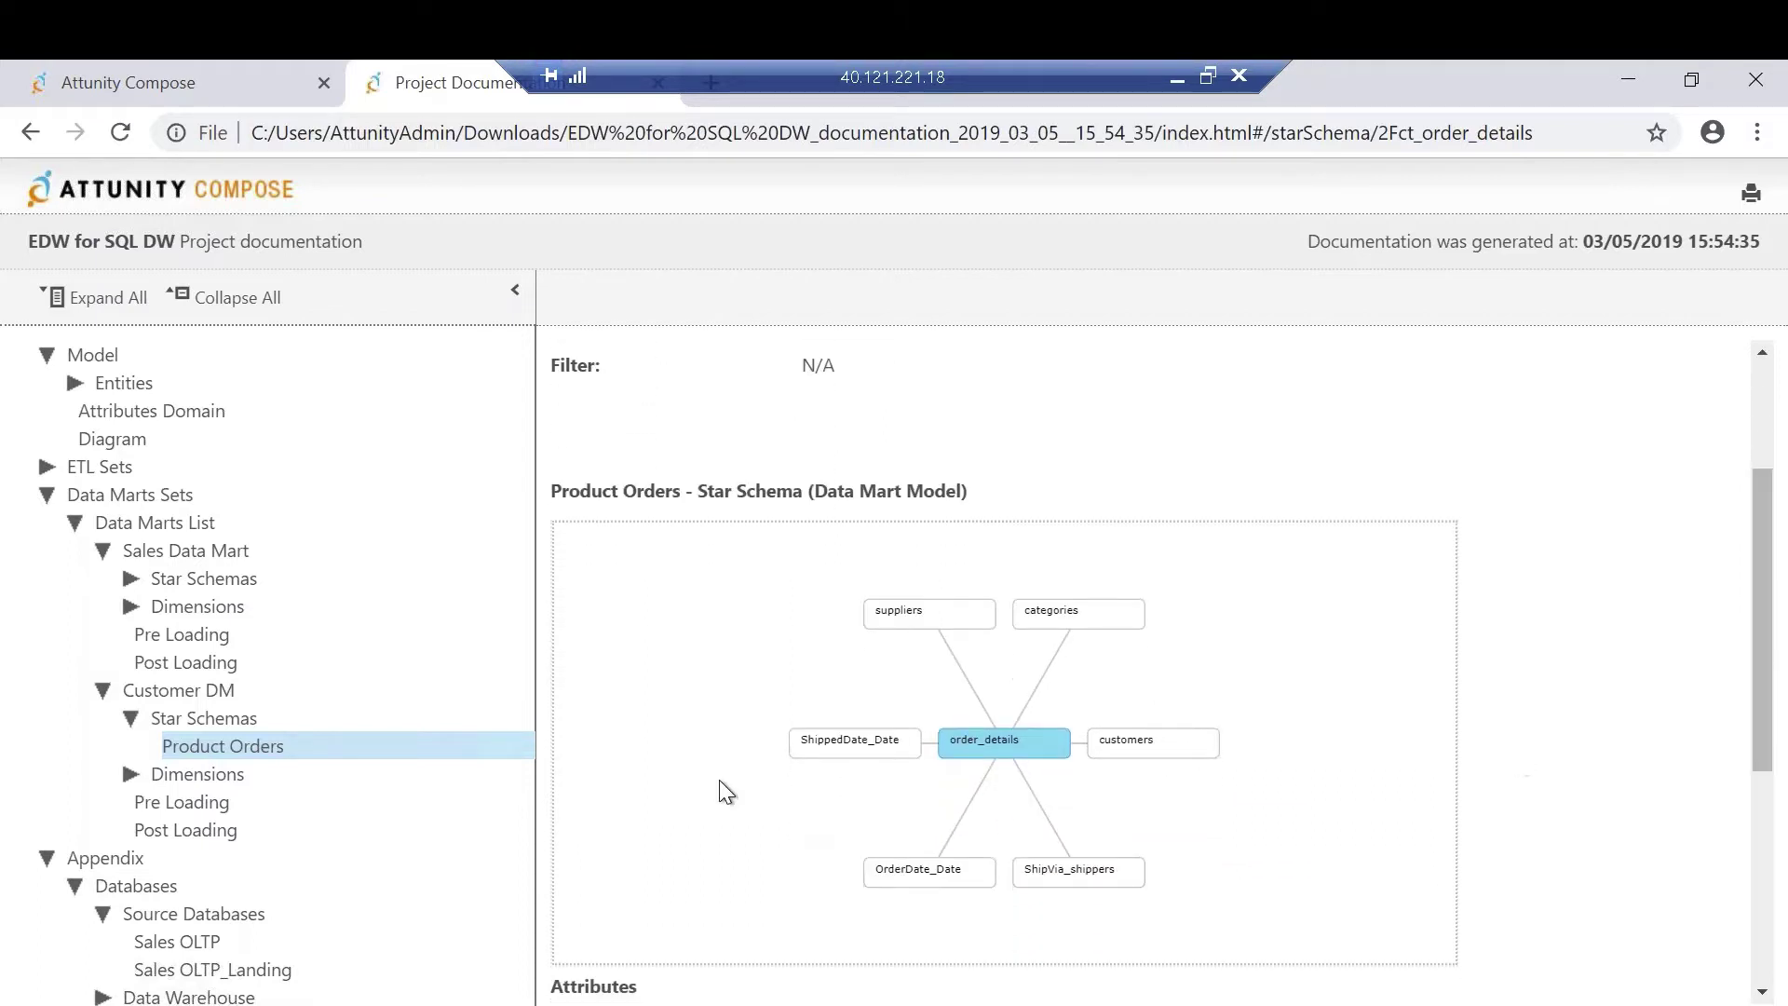
left_click(213, 950)
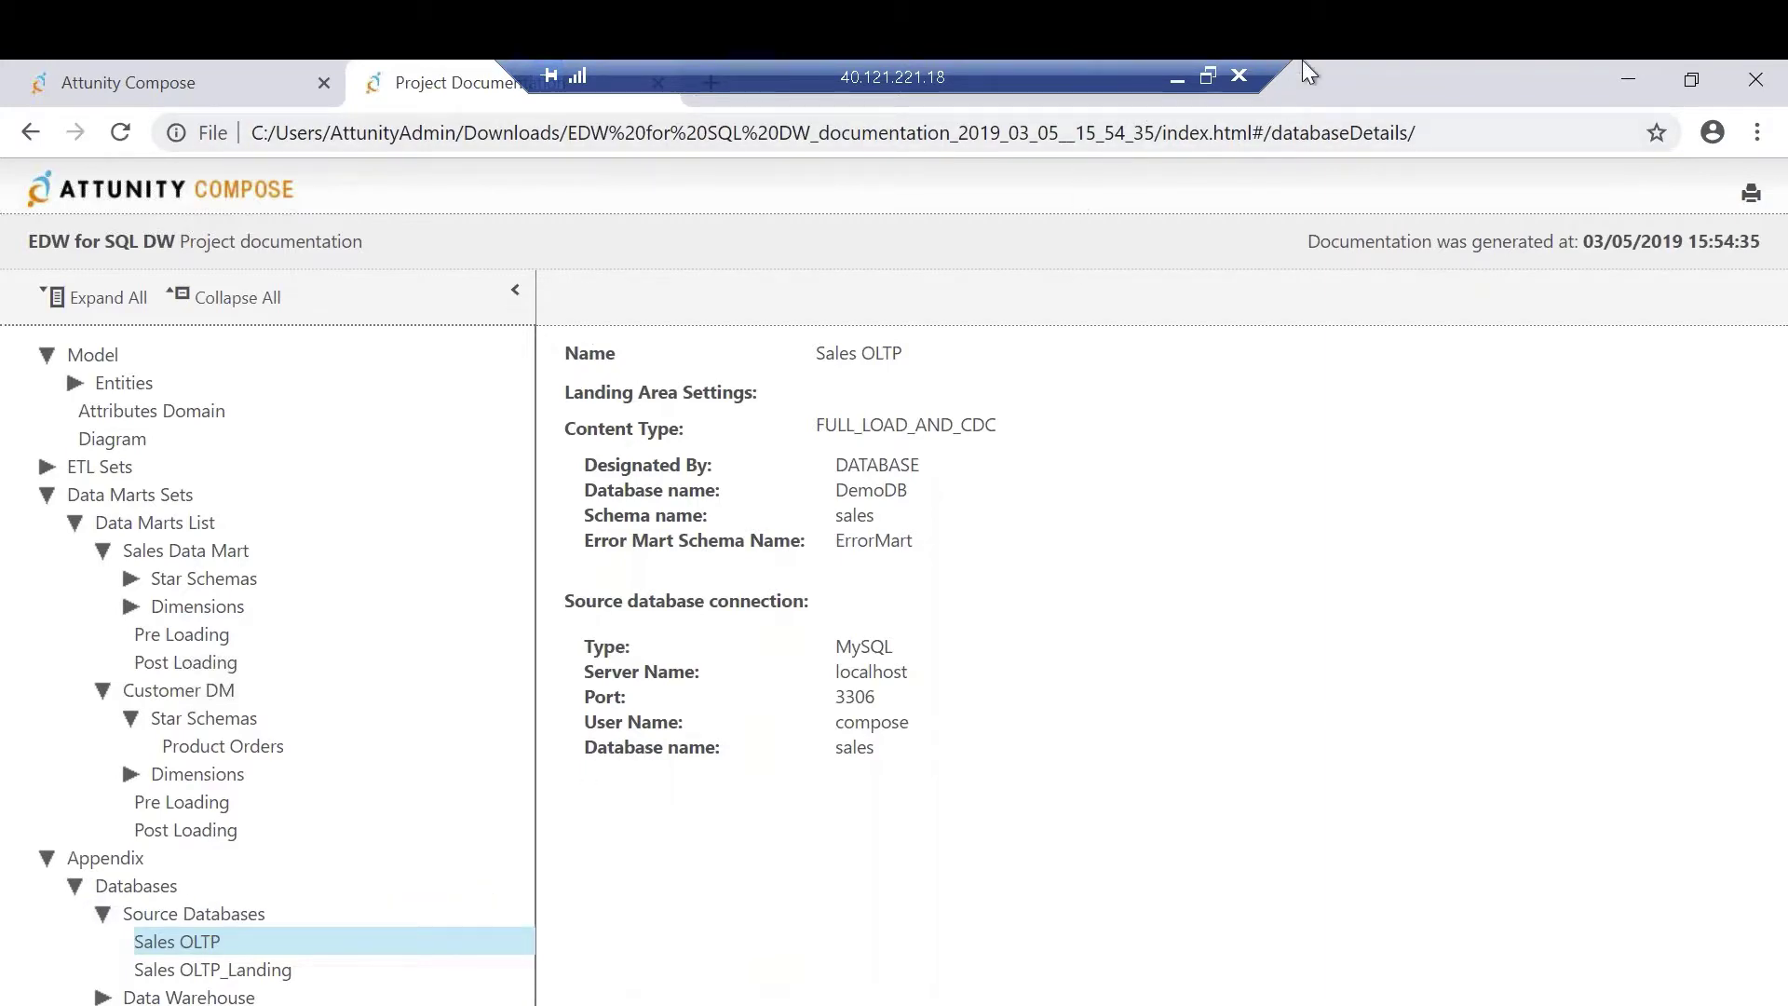
- Switch from the remote session to the PowerPoint presentation and start the slide show at slide 18, "For more information"
left_click(1176, 80)
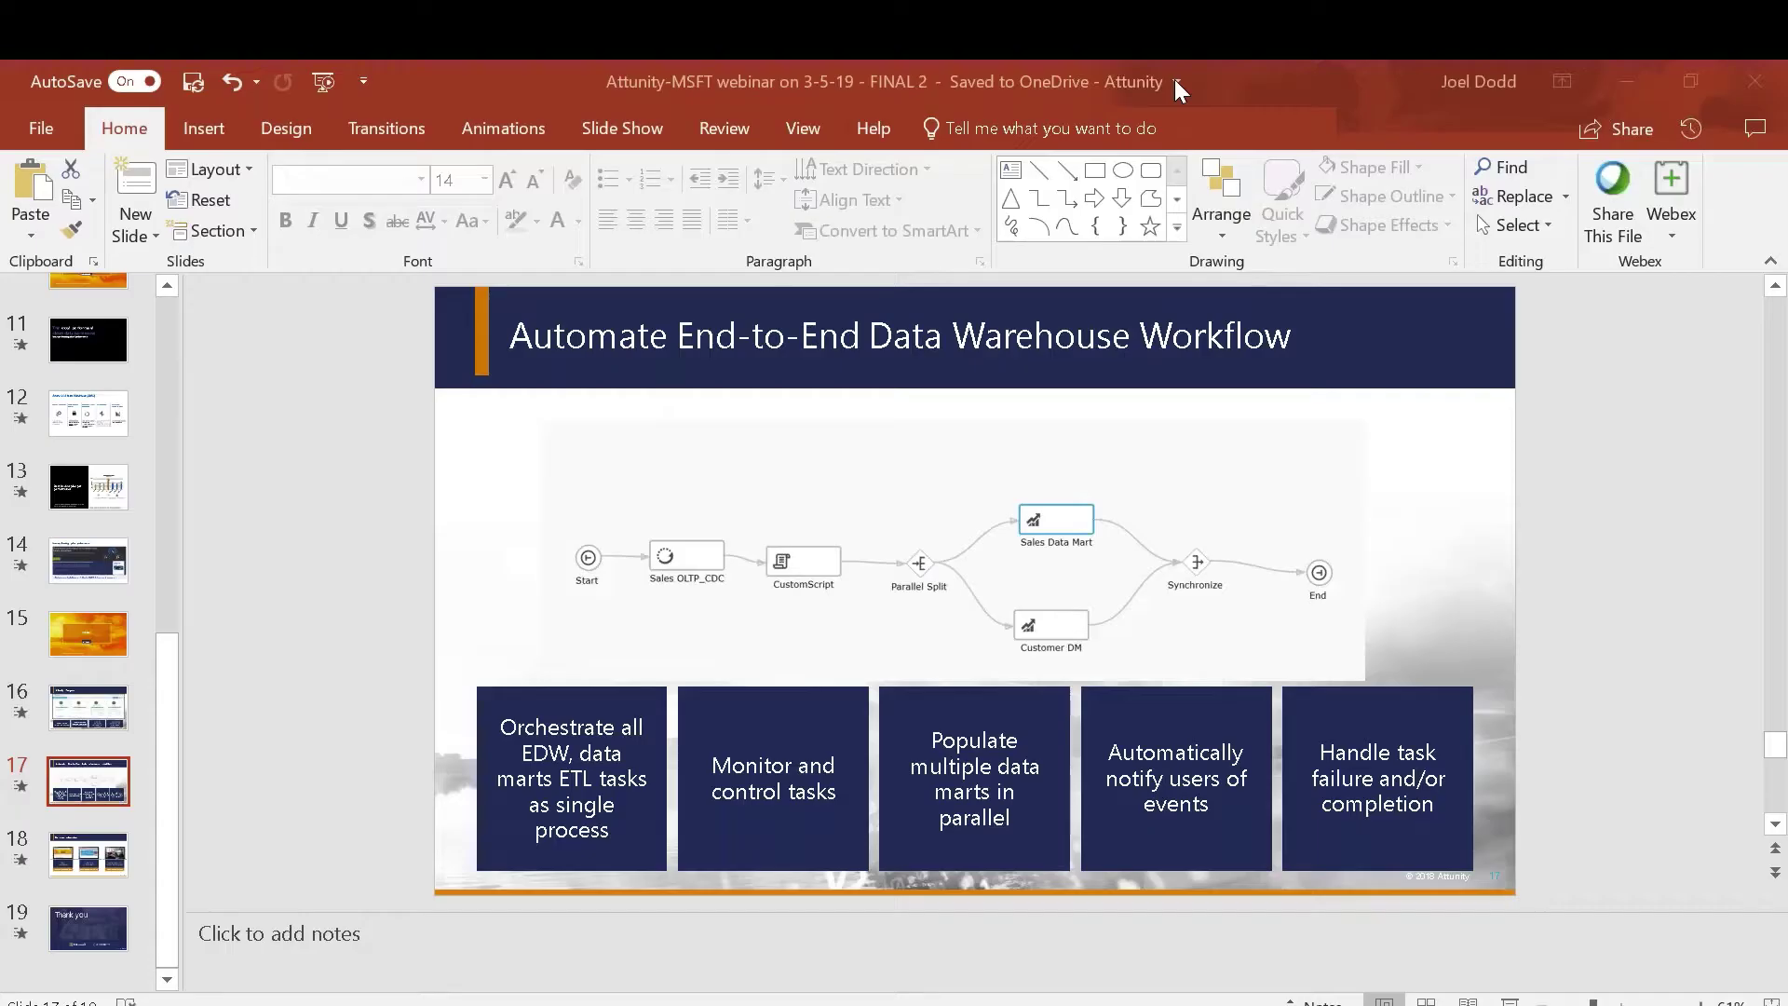
left_click(103, 862)
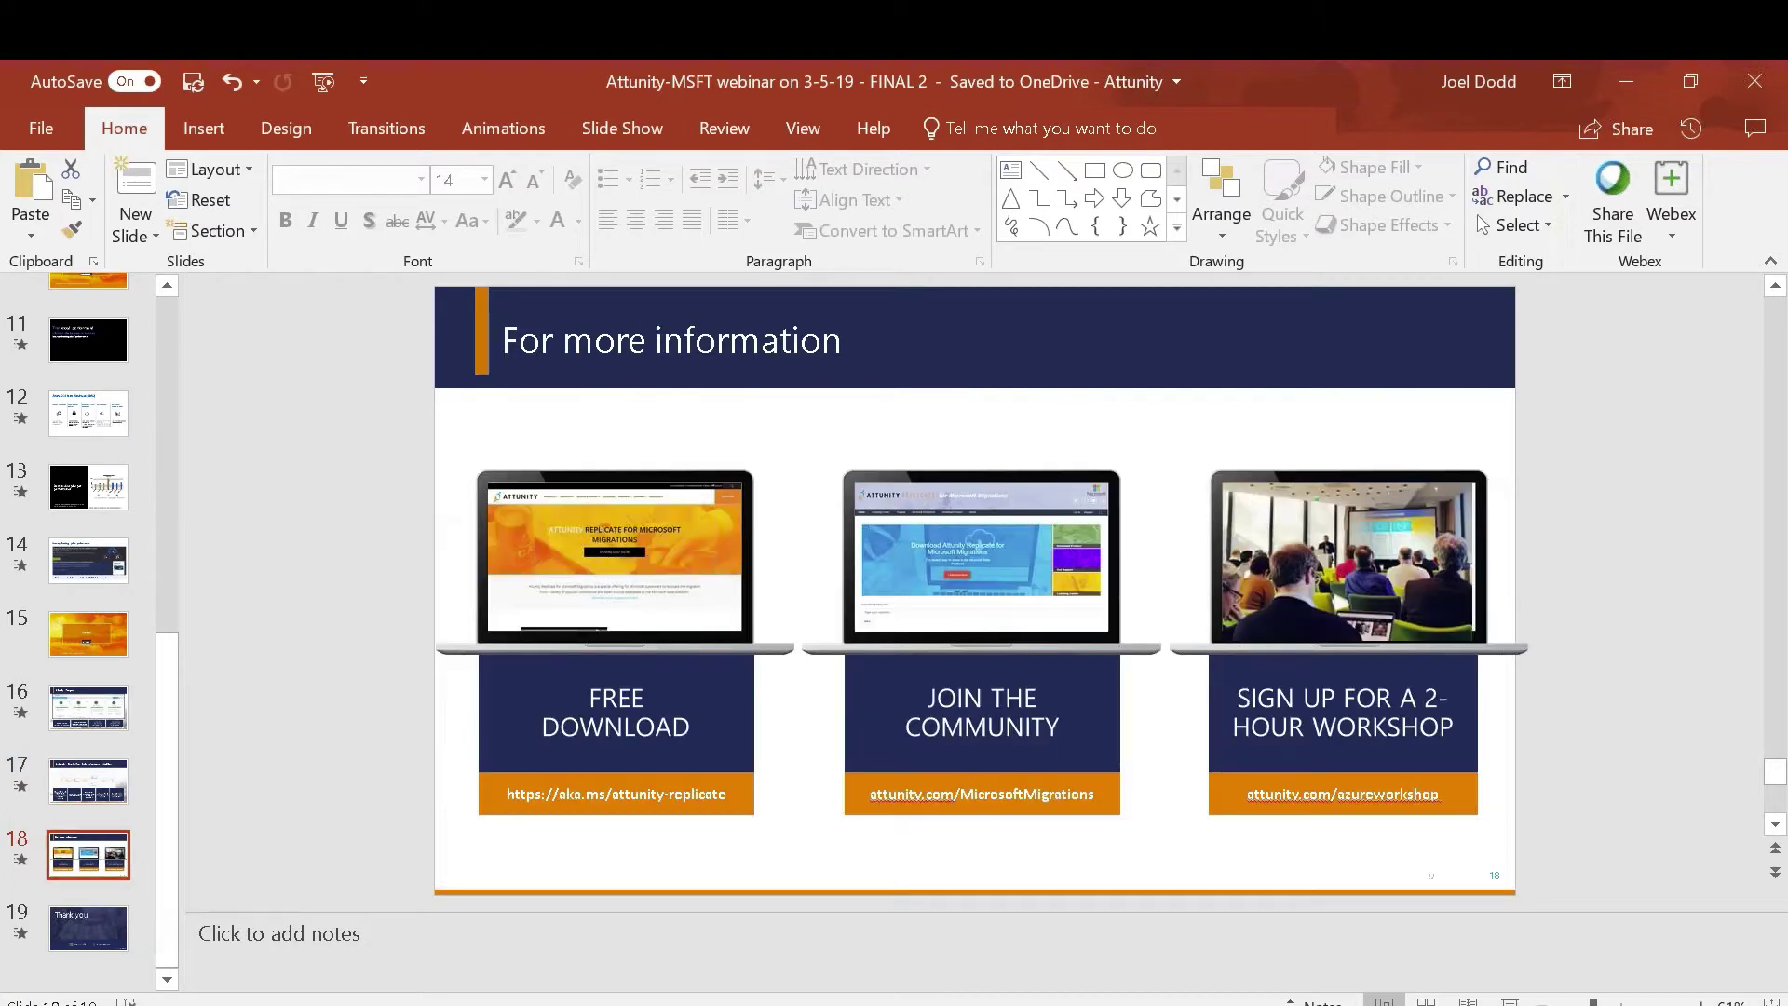
left_click(1510, 1001)
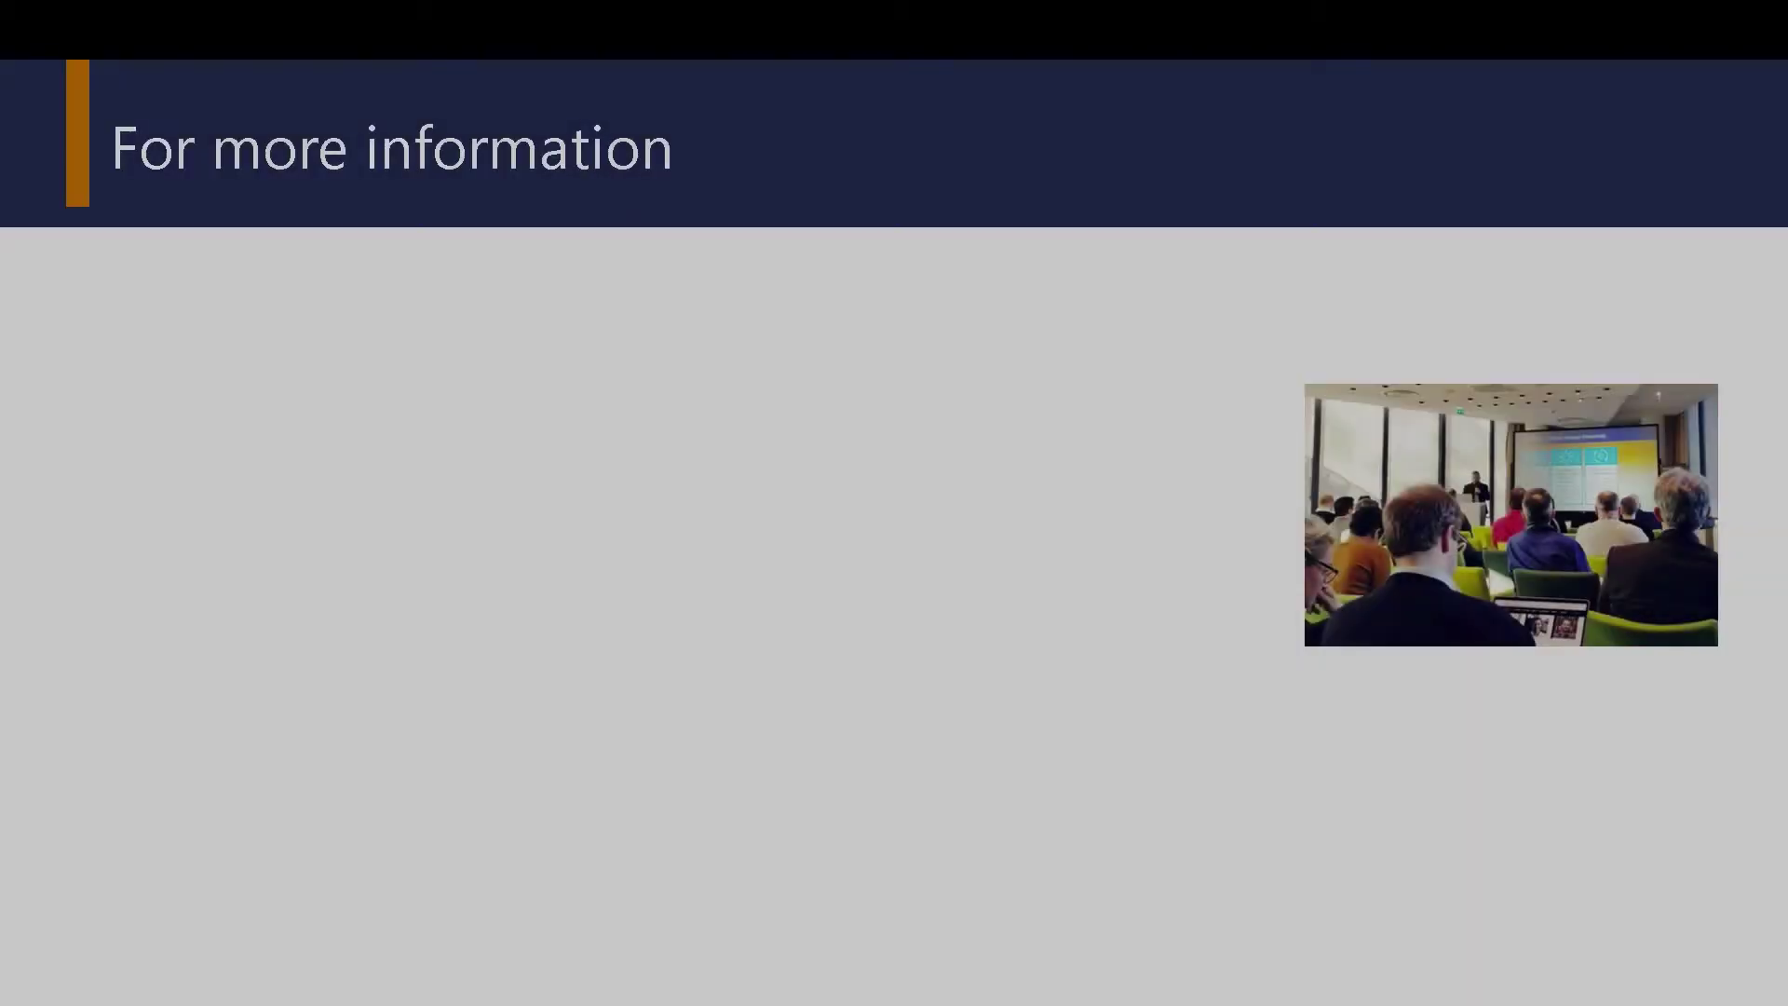